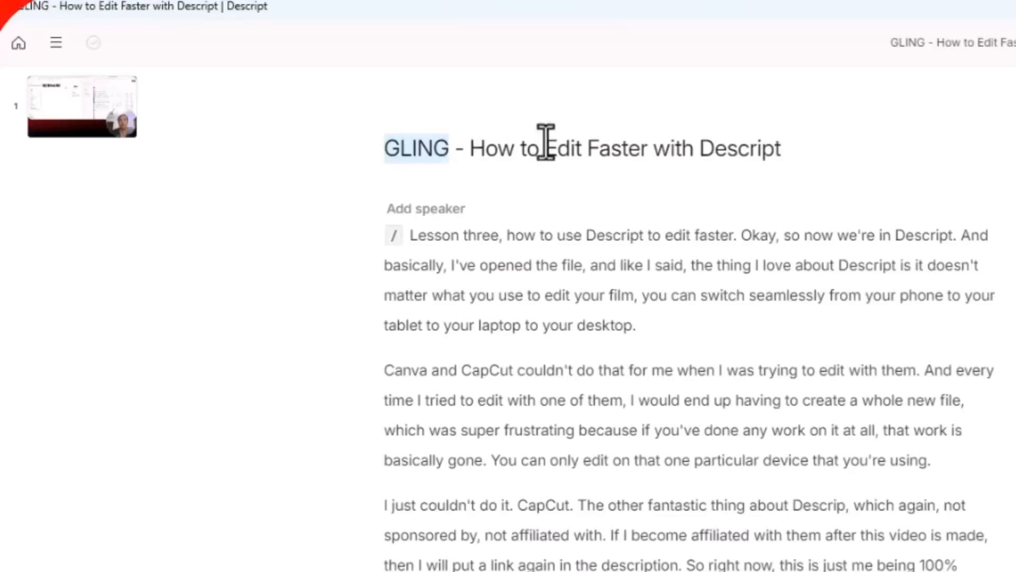
- Delete the "GLING - " prefix from the start of the composition's title
drag(470, 150, 787, 157)
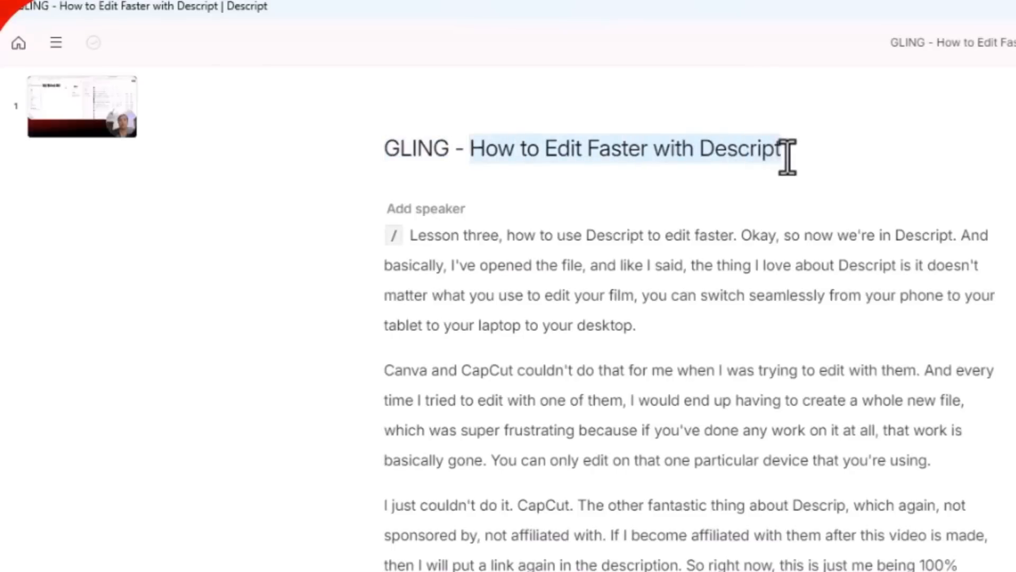
key(ctrl+Left)
key(ctrl+Left)
key(ctrl+Left)
key(ctrl+Left)
key(ctrl+Left)
key(ctrl+Left)
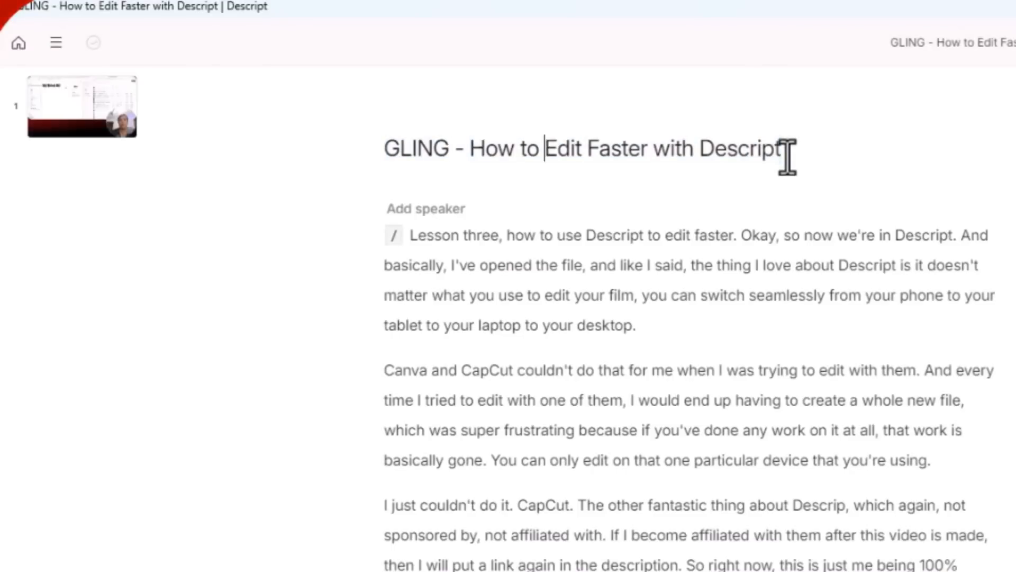
key(BackSpace)
key(BackSpace)
key(BackSpace)
key(BackSpace)
key(BackSpace)
key(BackSpace)
key(BackSpace)
key(BackSpace)
- Insert "10X" before "with" so the title reads "How to Edit Faster 10X with Descript"
key(ctrl+Right)
key(ctrl+Right)
key(ctrl+Right)
key(ctrl+Right)
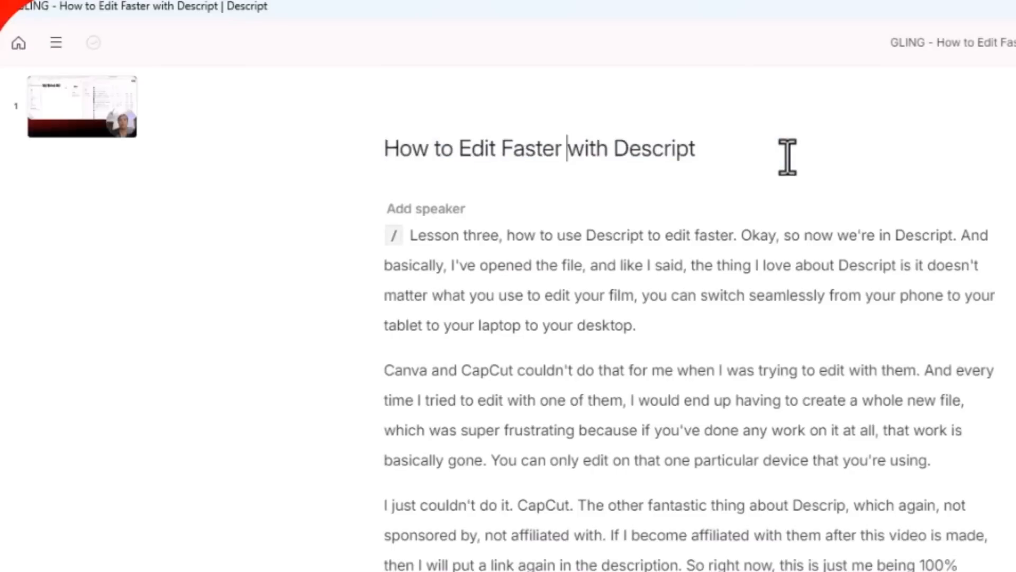
text(10X)
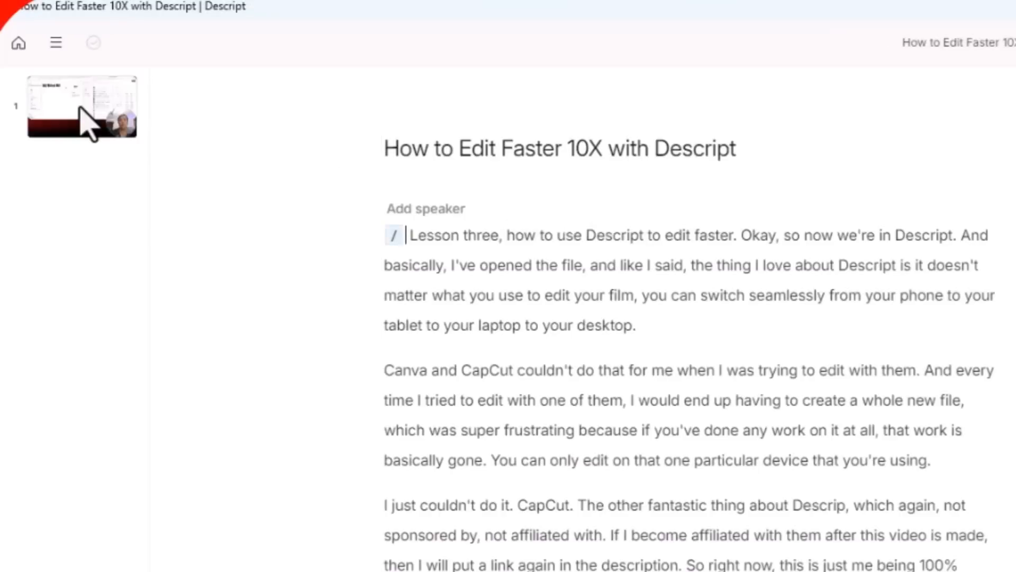
- Select the entire script and its video layer, and enable Studio Sound on it
key(ctrl+a)
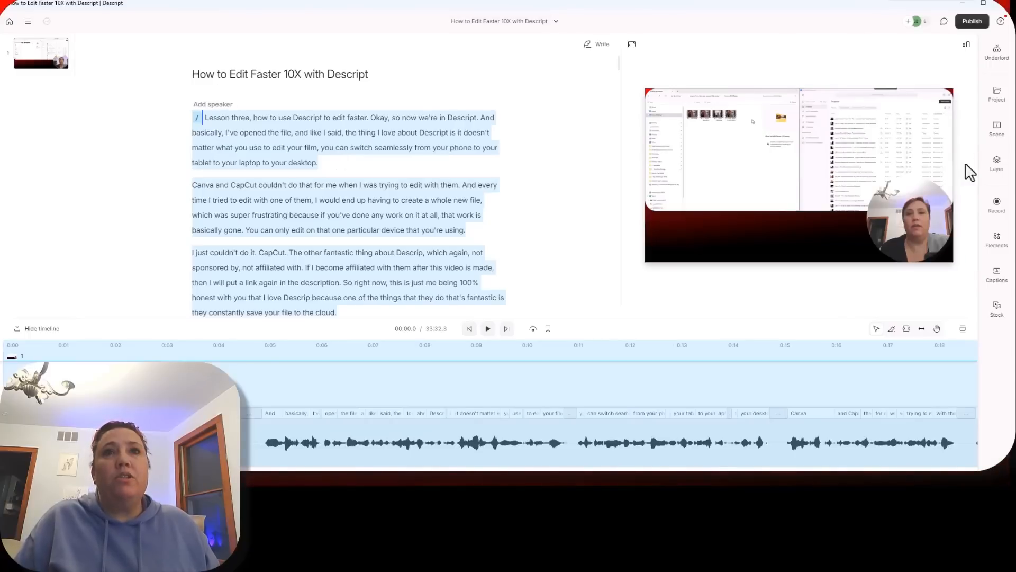
click(790, 146)
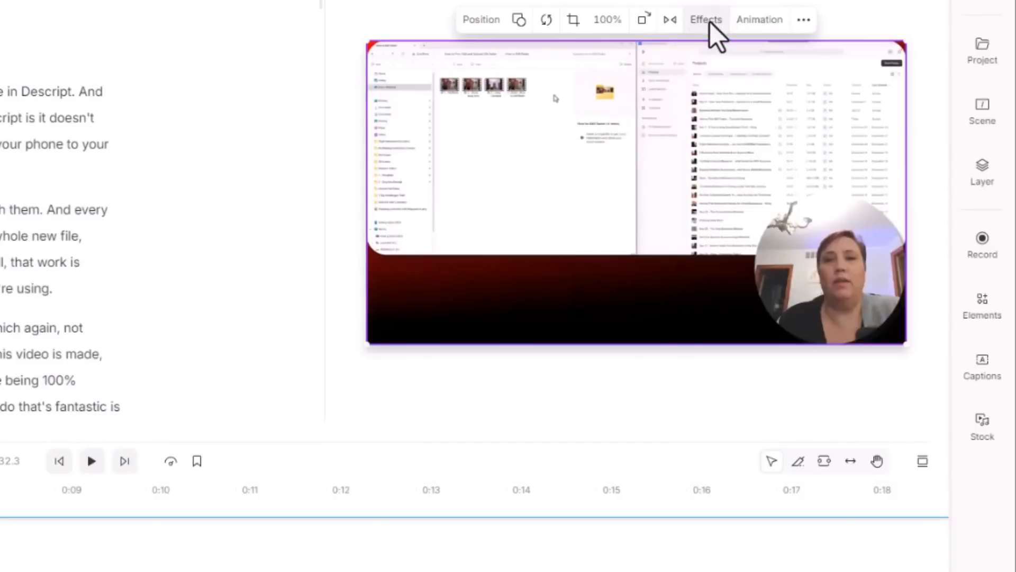
click(710, 21)
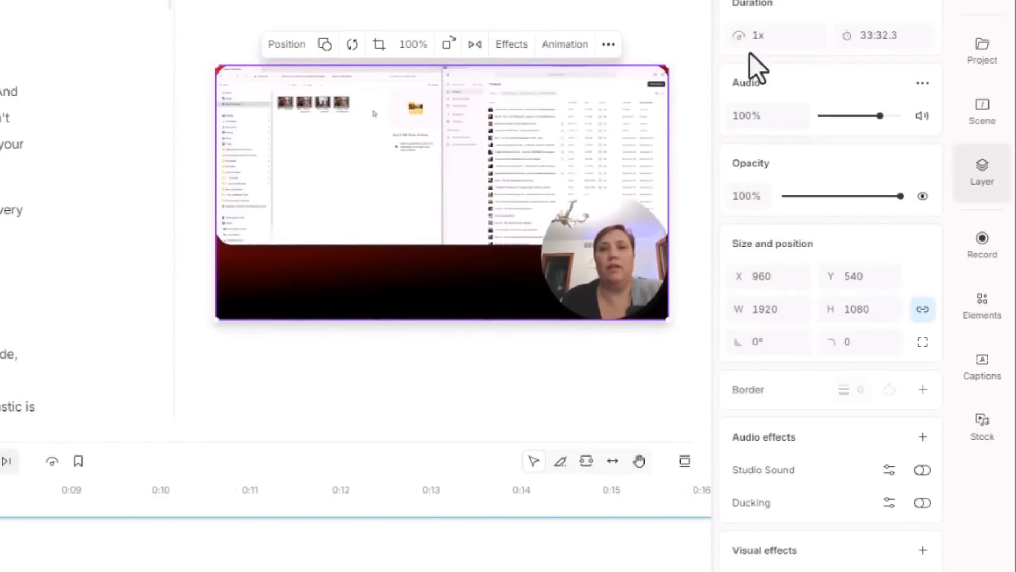
click(923, 470)
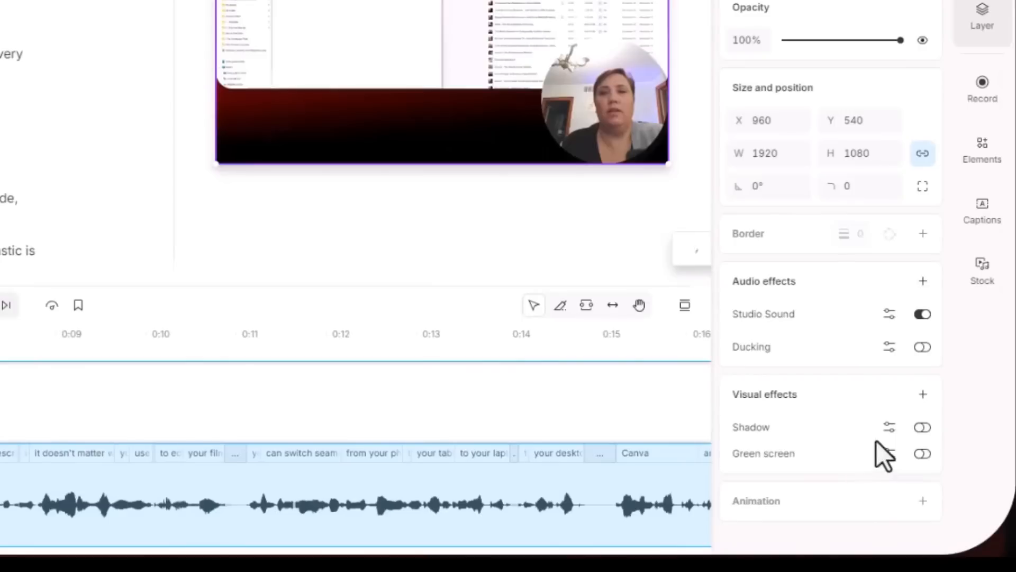
- Add a Color adjustments effect to the video with exposure 10%, contrast 10%, highlights 20% and saturation 5%
click(924, 395)
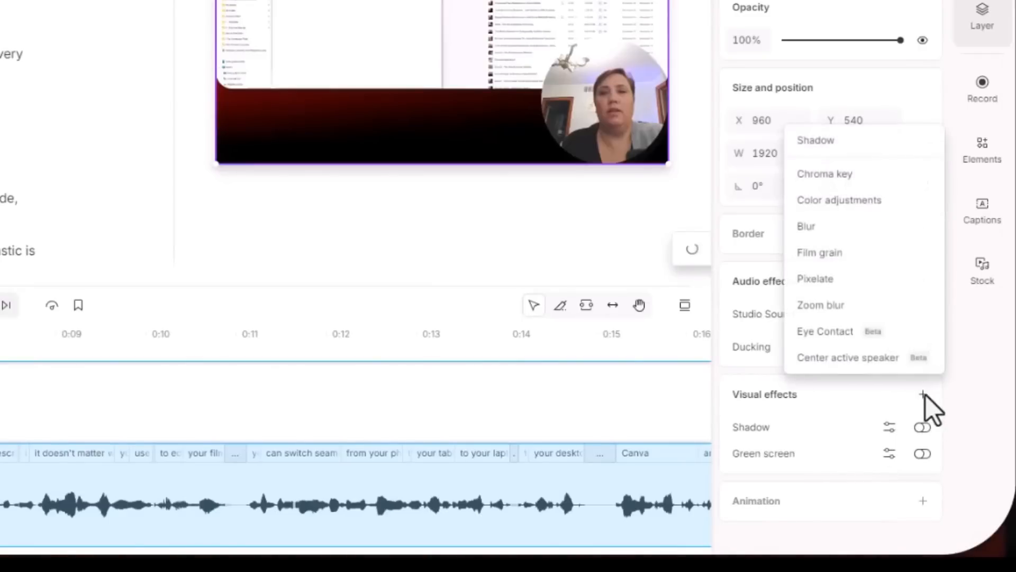
click(842, 201)
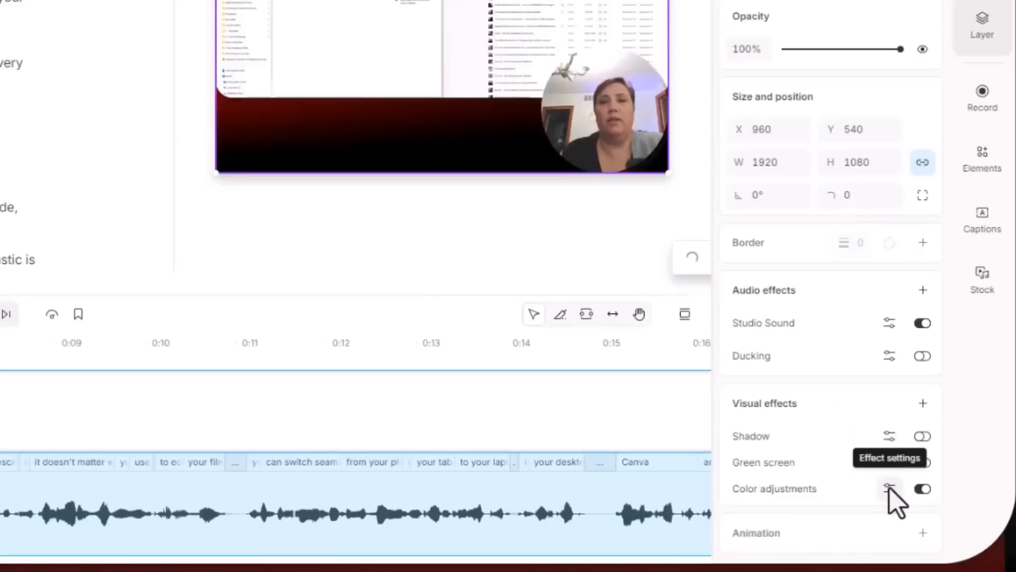
click(890, 487)
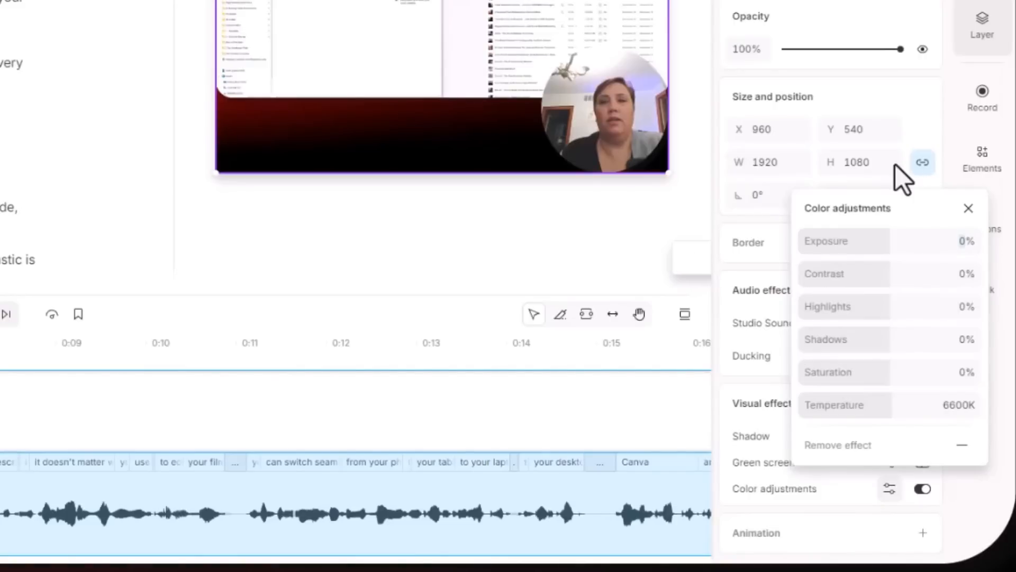
text(10)
key(Tab)
text(10)
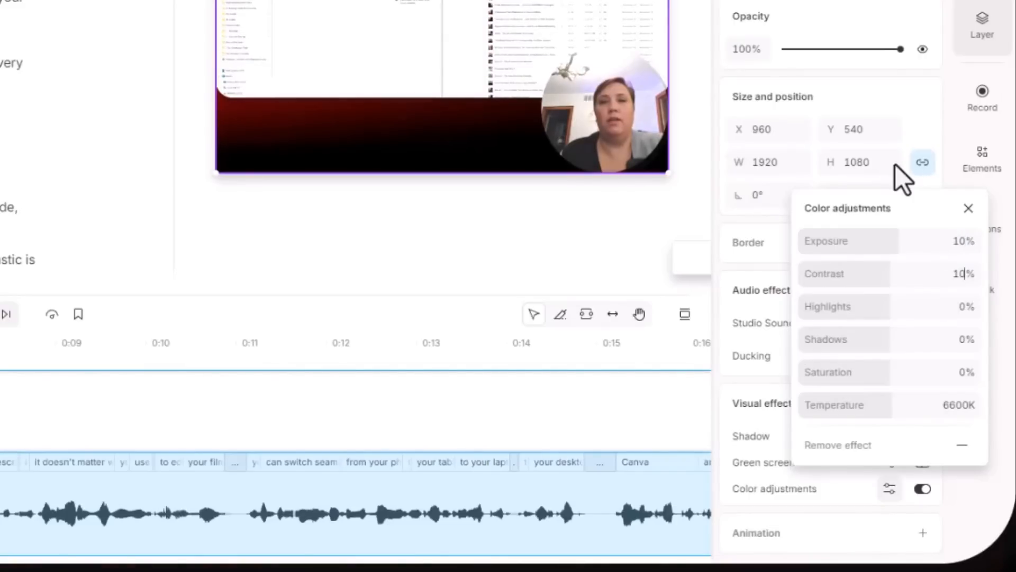
key(Tab)
text(20)
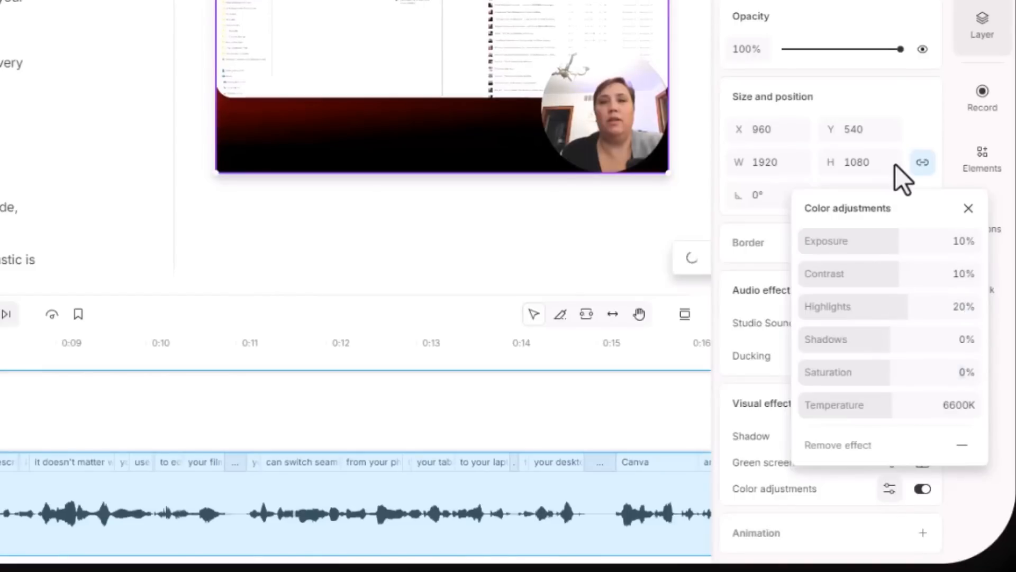
text(5)
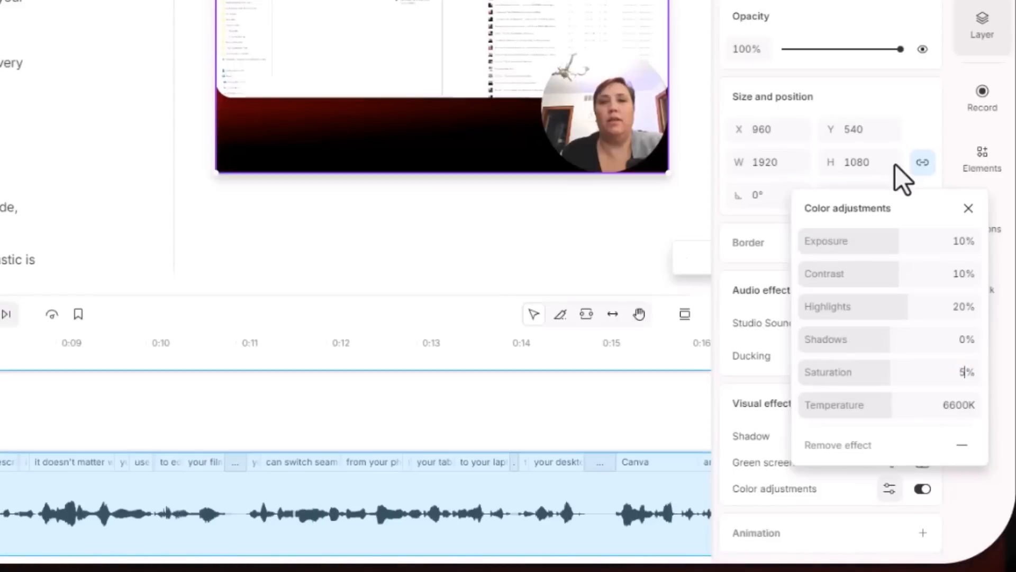
key(Return)
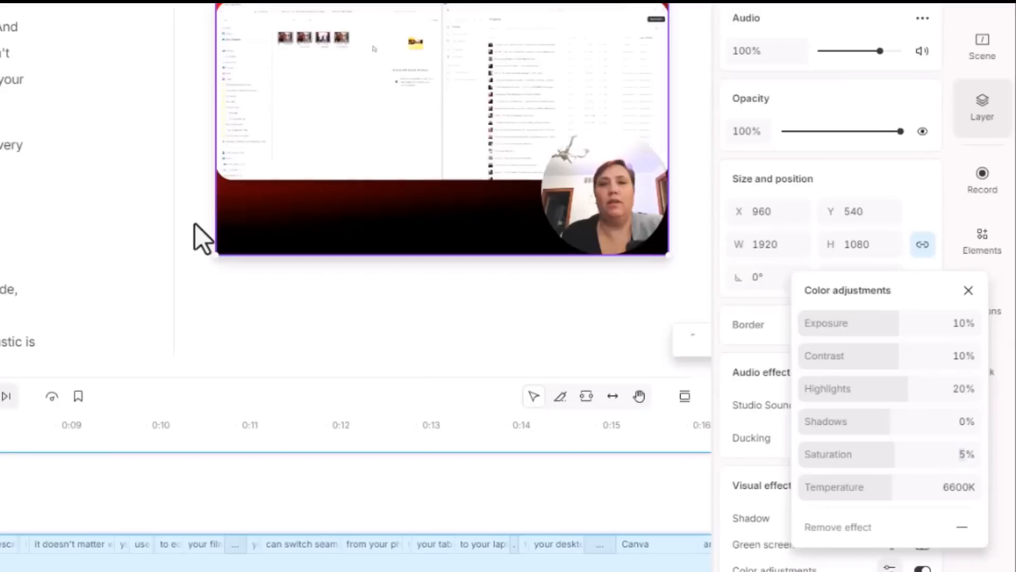
click(968, 290)
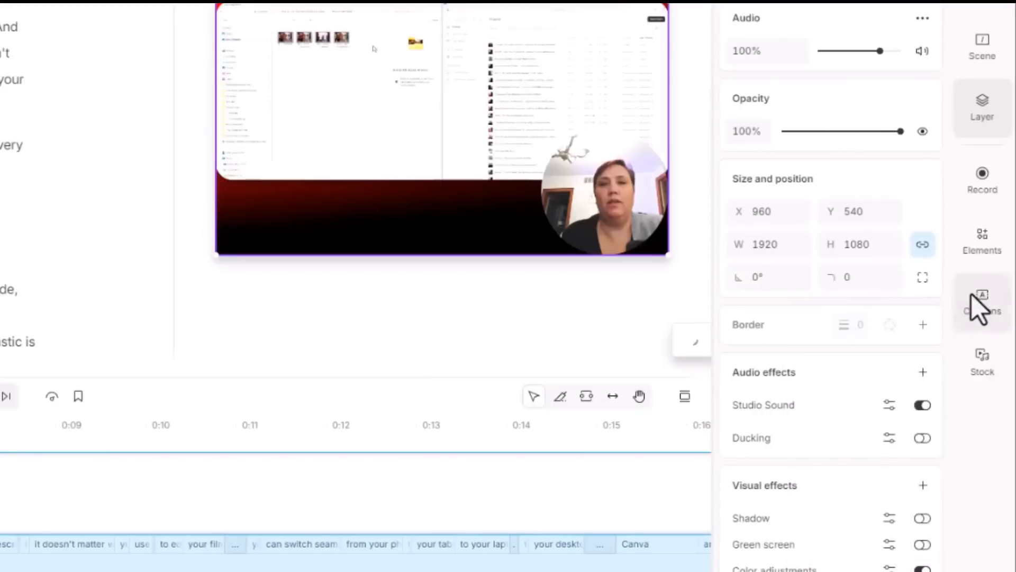
- Add a captions layer over the opening sentence "Lesson three, how to use Descript to edit faster."
click(976, 297)
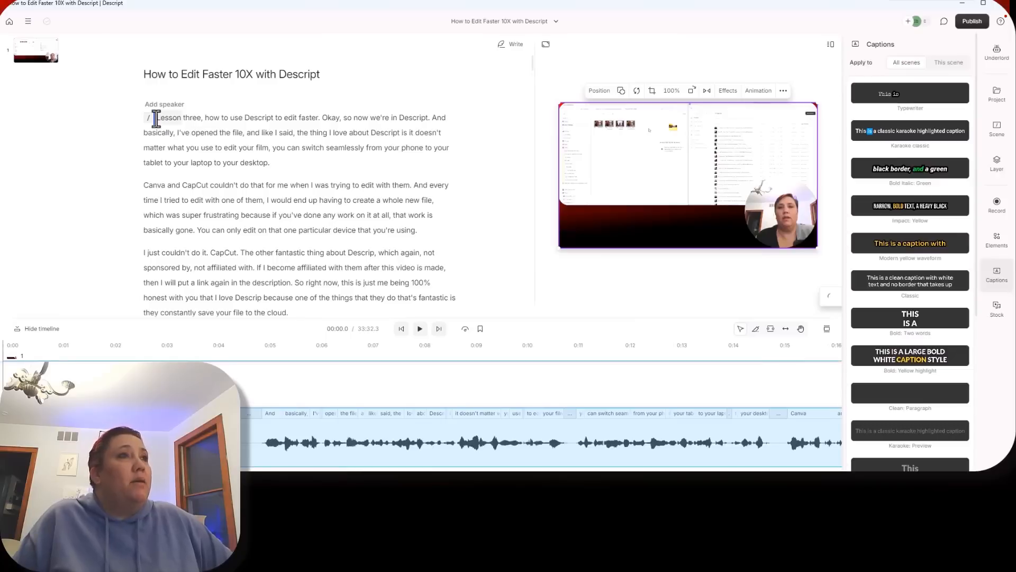
drag(155, 117, 320, 117)
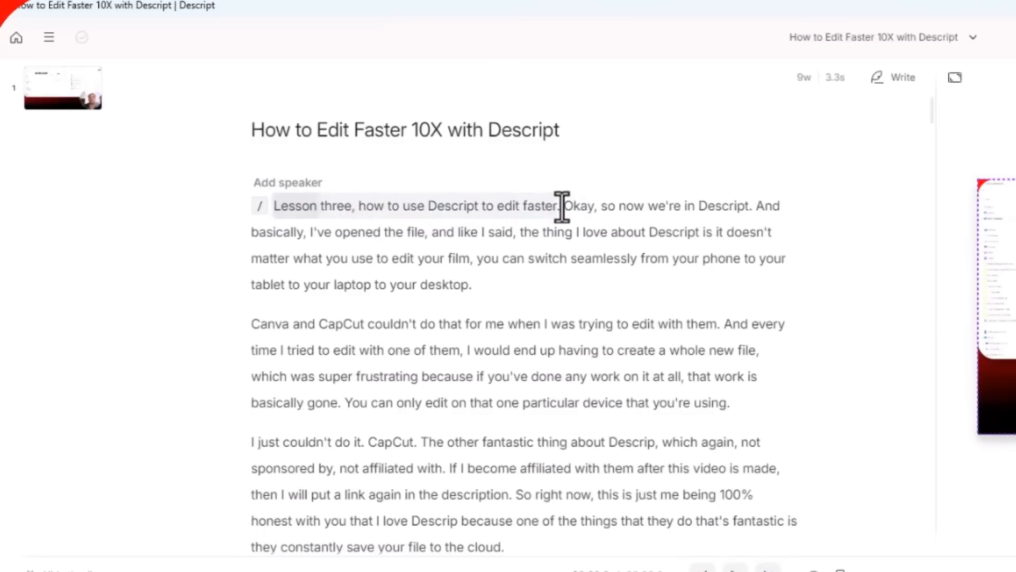
drag(562, 207, 562, 206)
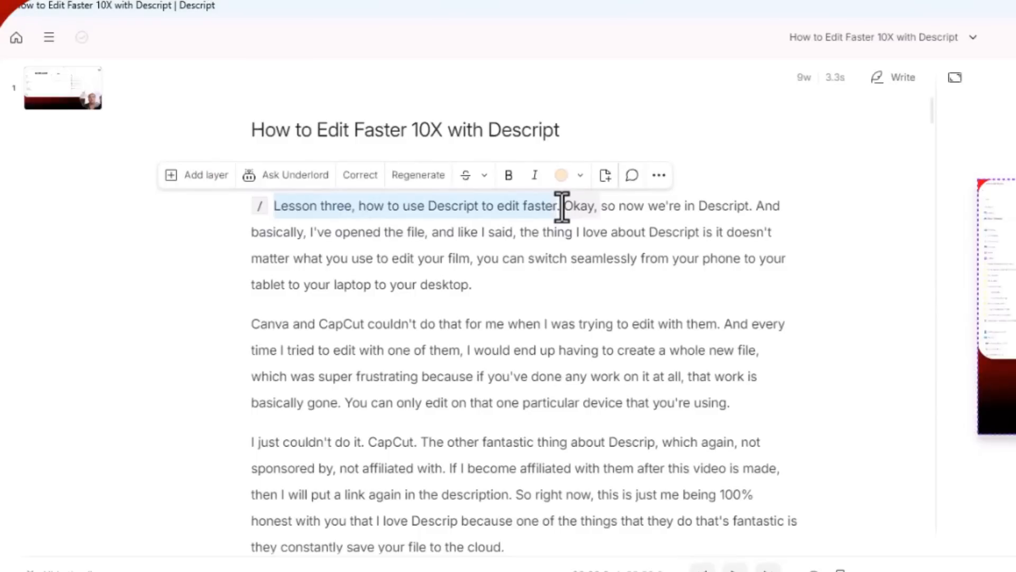
click(194, 175)
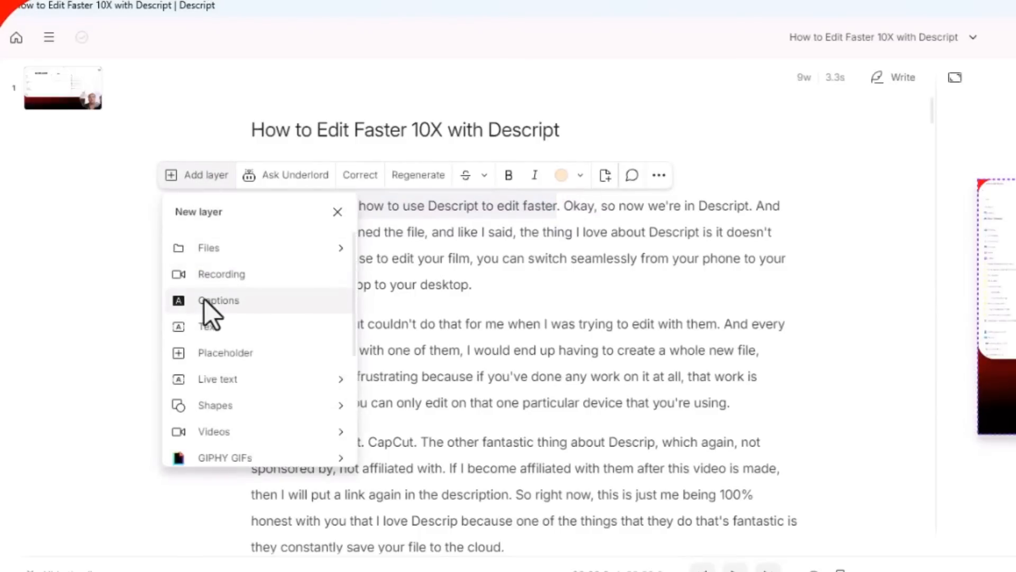
click(204, 300)
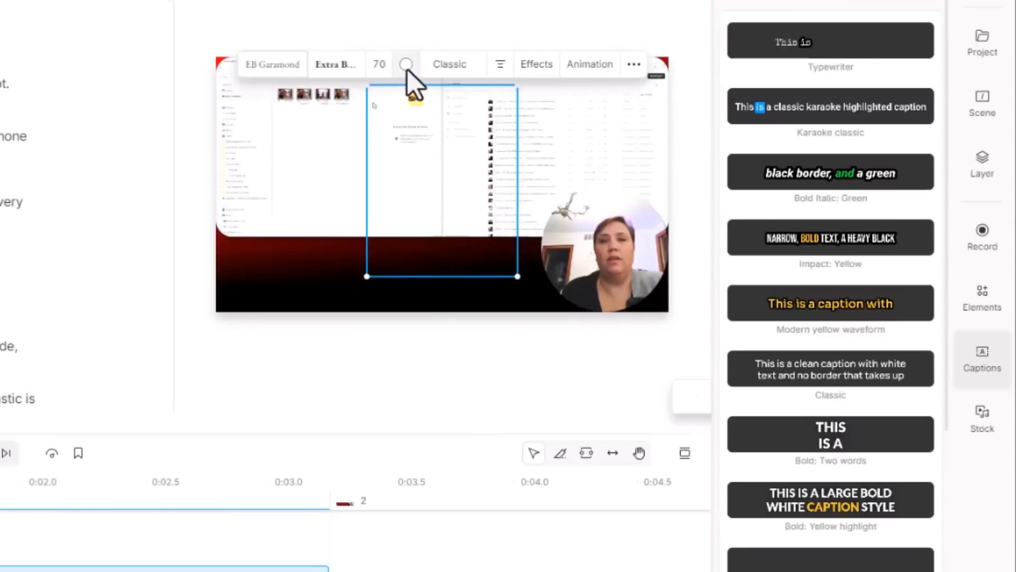
- Set the caption text's fill color to dark red, hex a50202
click(406, 66)
click(454, 432)
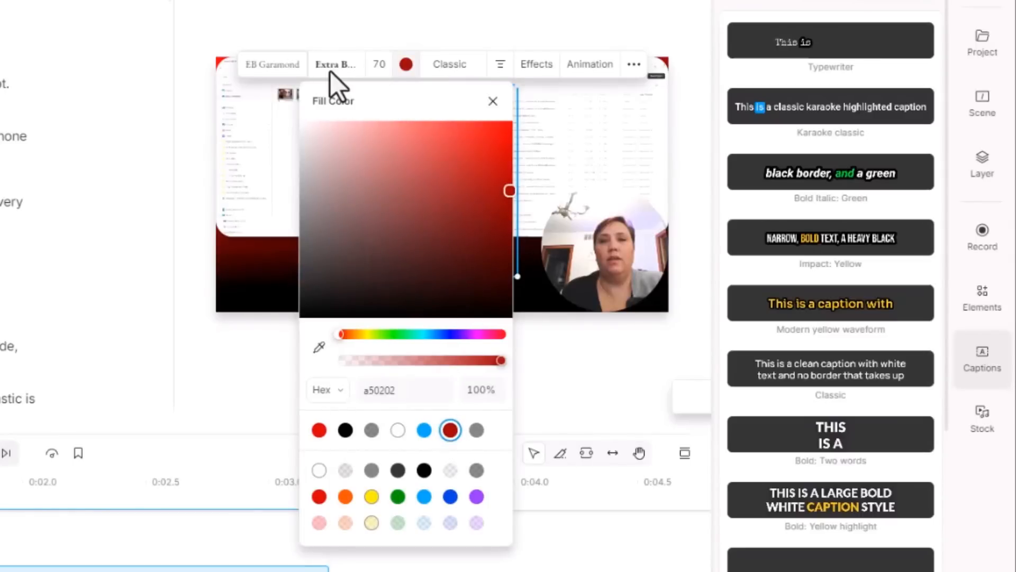
click(294, 63)
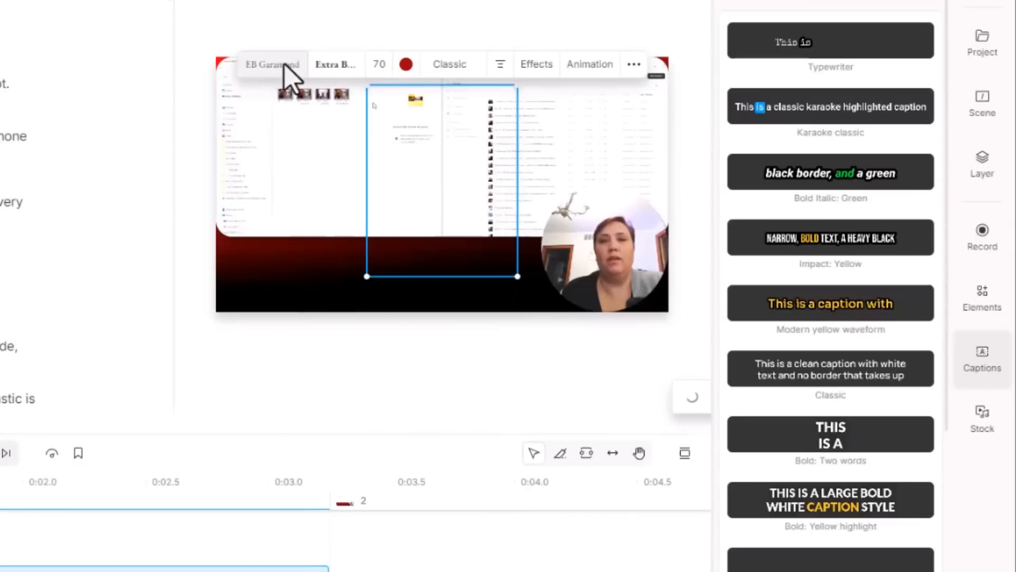
click(285, 64)
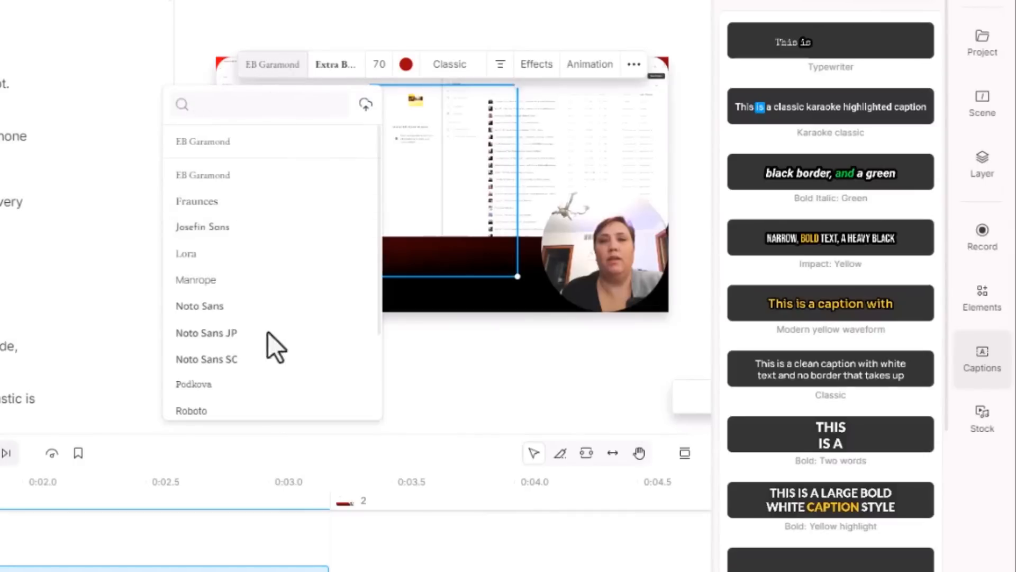
click(288, 64)
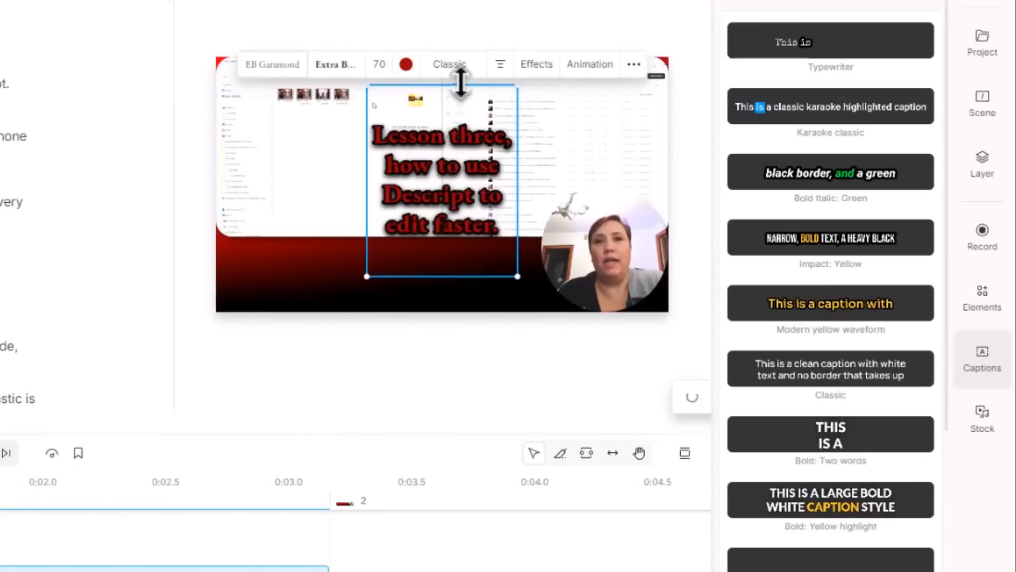
- Set the caption text's border color to white and move the caption into the left half of the video frame
click(534, 68)
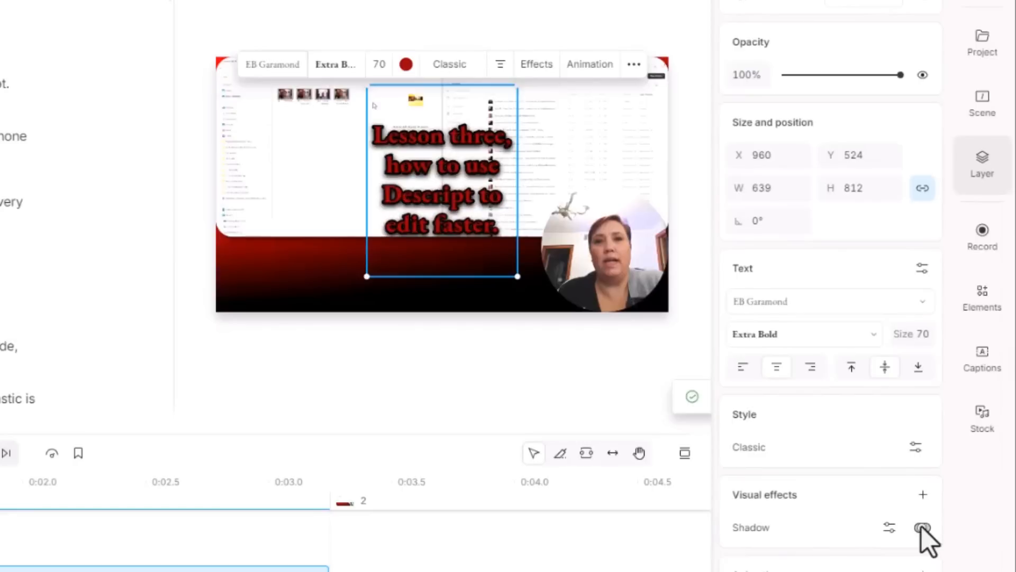
click(914, 447)
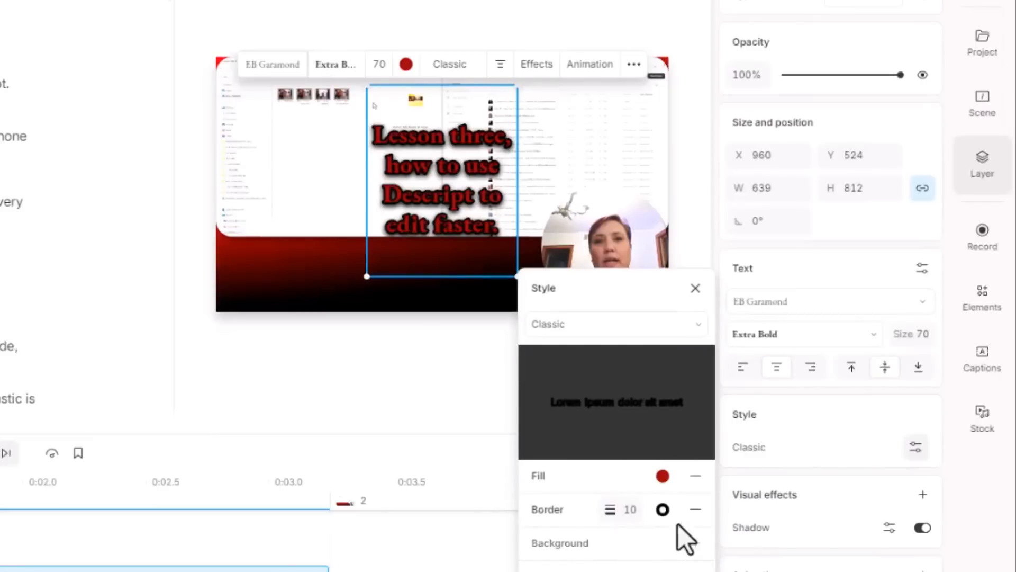
click(695, 509)
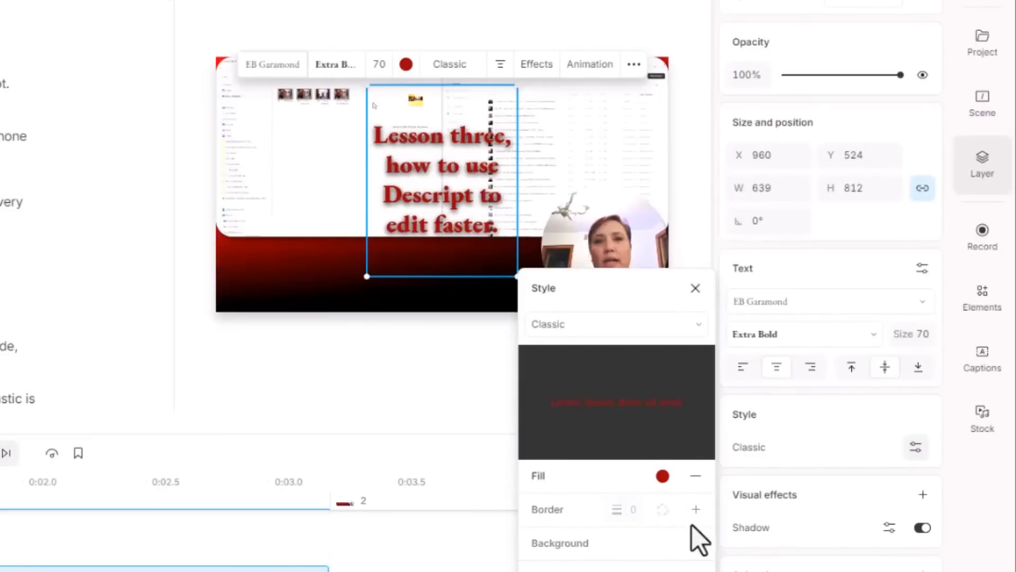
click(695, 509)
click(662, 509)
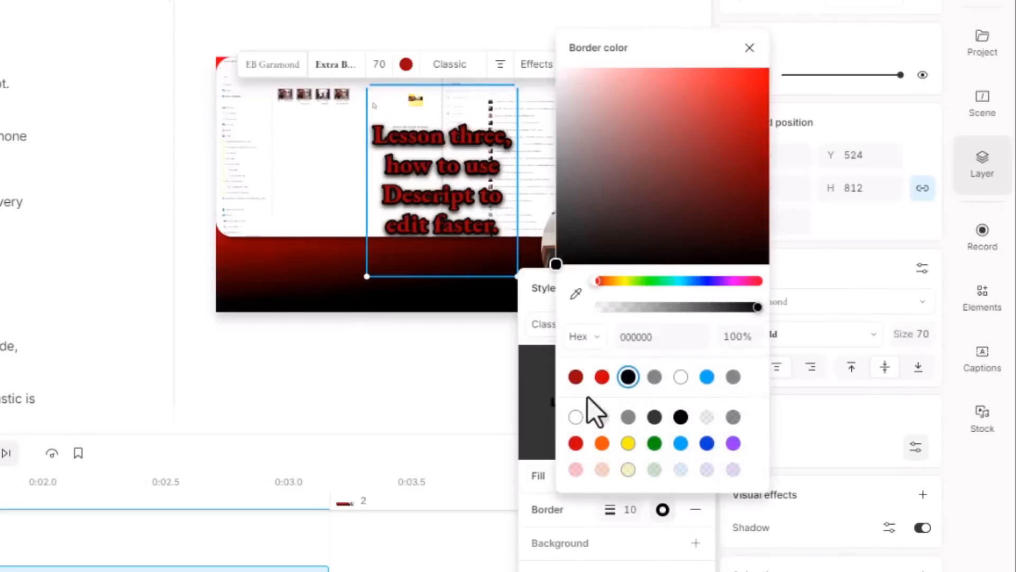
click(574, 419)
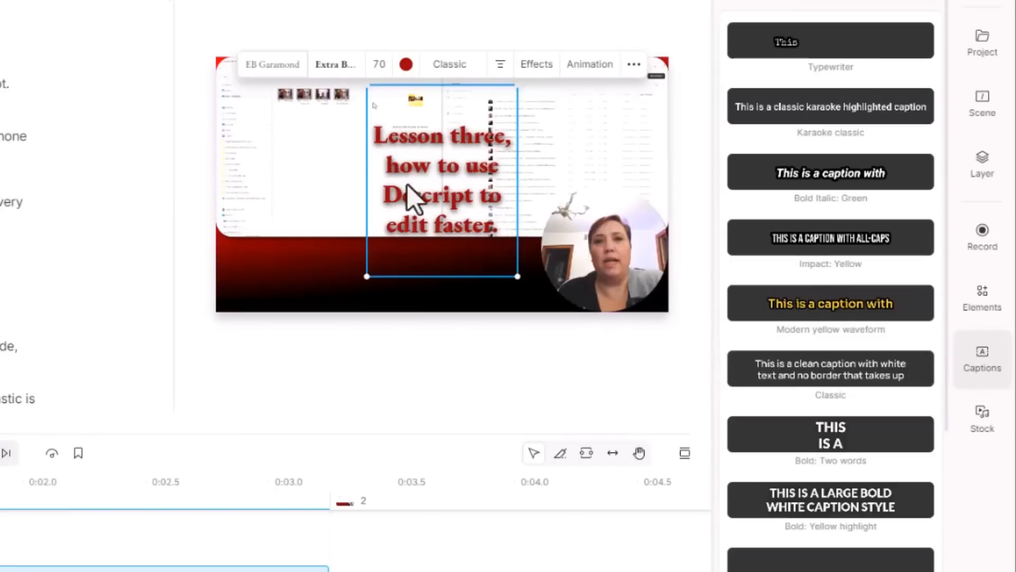
drag(407, 193, 285, 180)
drag(283, 167, 301, 169)
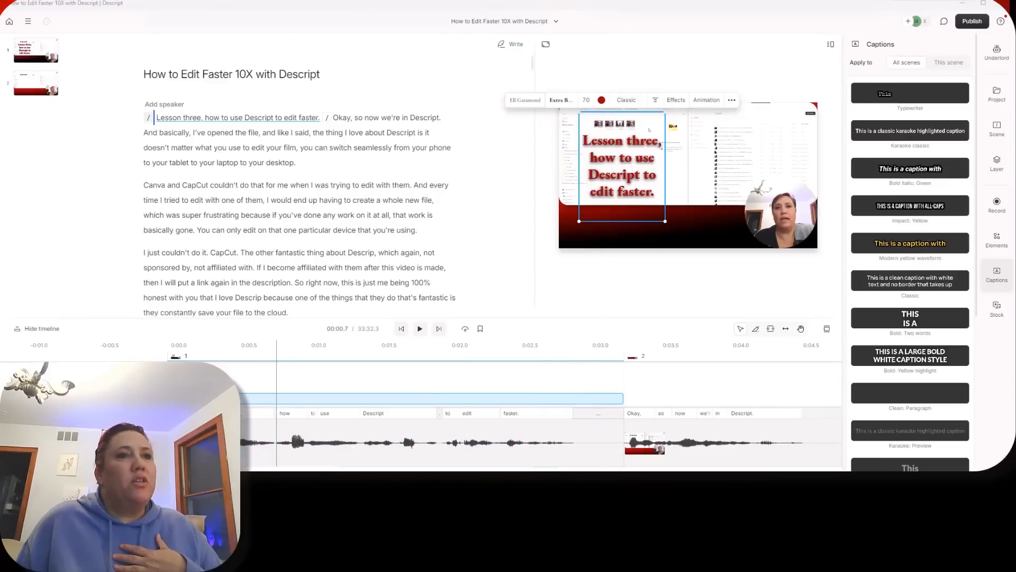
- Switch to File Explorer and import Pointing Down 6.png, Pointing Down Hoodie.png and Chalkboard Transition.png into the Descript project's files
key(alt+Tab)
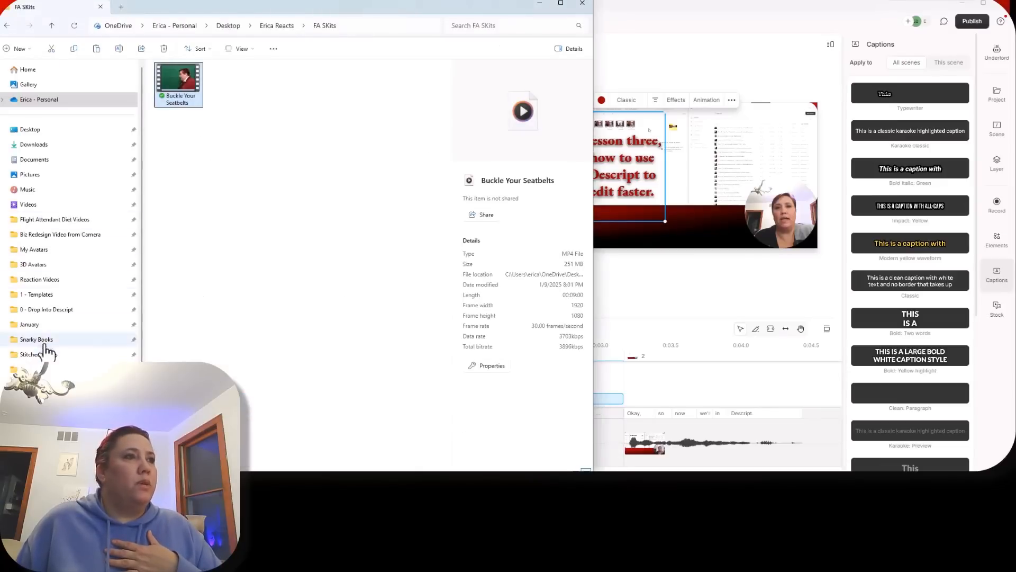
scroll(48, 339, down, 1)
click(45, 263)
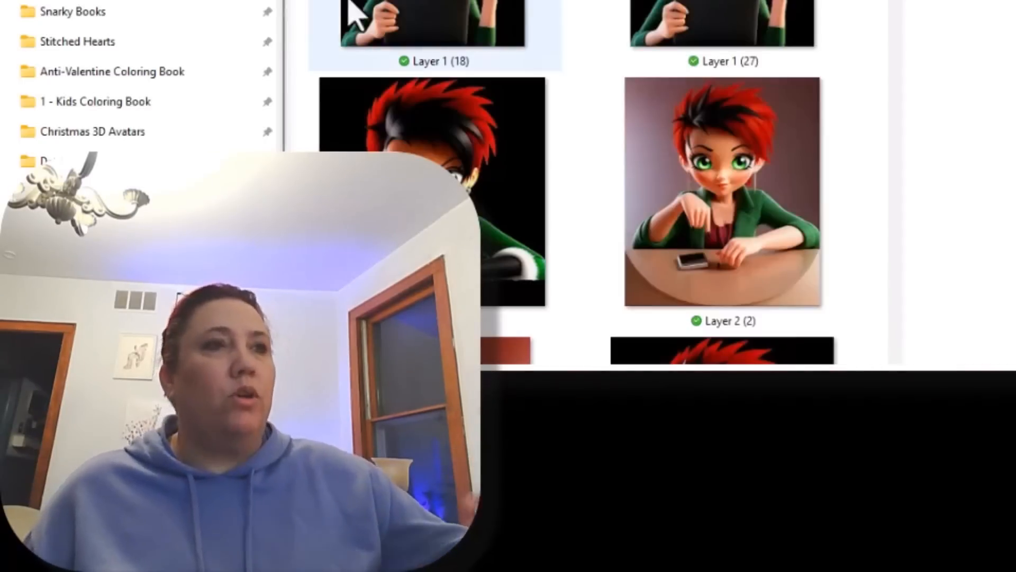
scroll(711, 3, down, 6)
scroll(712, 3, up, 3)
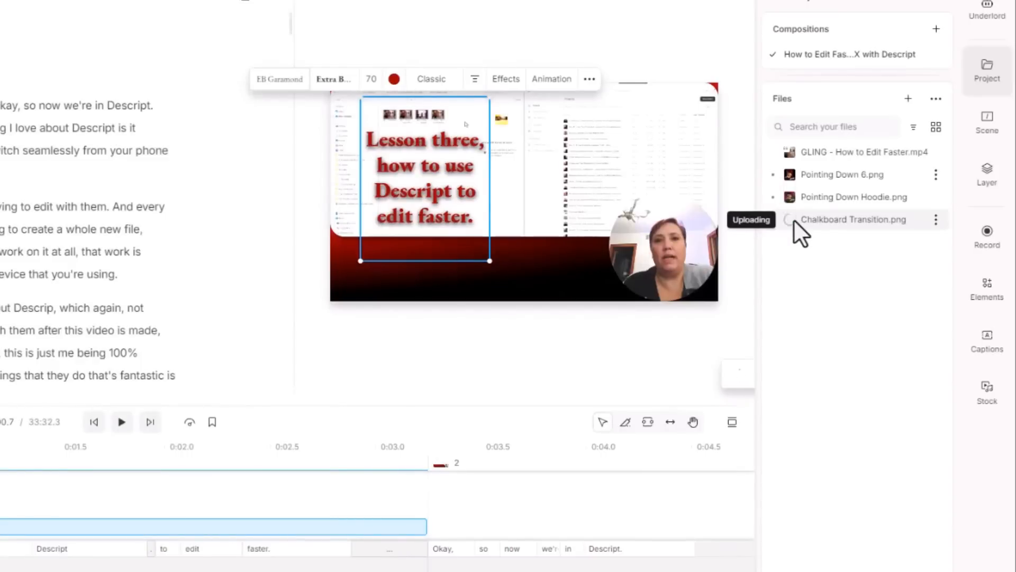
click(791, 221)
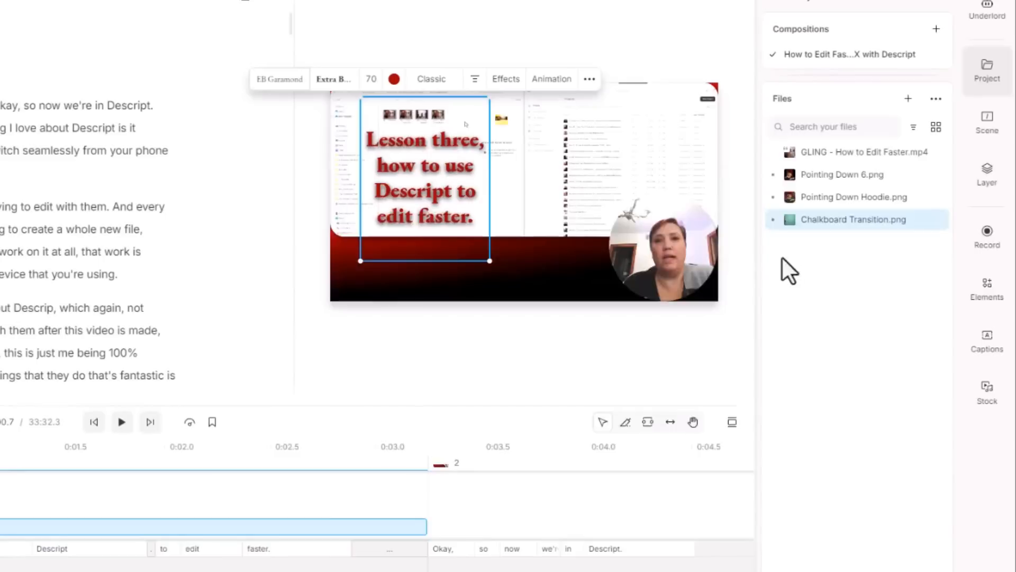
- Place Chalkboard Transition.png as a full-frame image over the opening lesson scene and go to the second scene
click(485, 532)
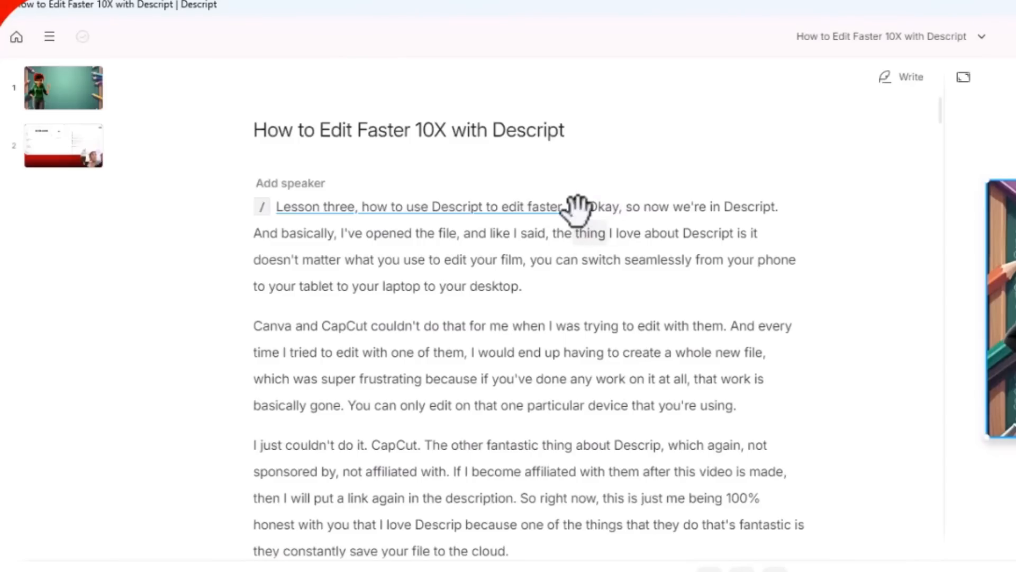
click(575, 232)
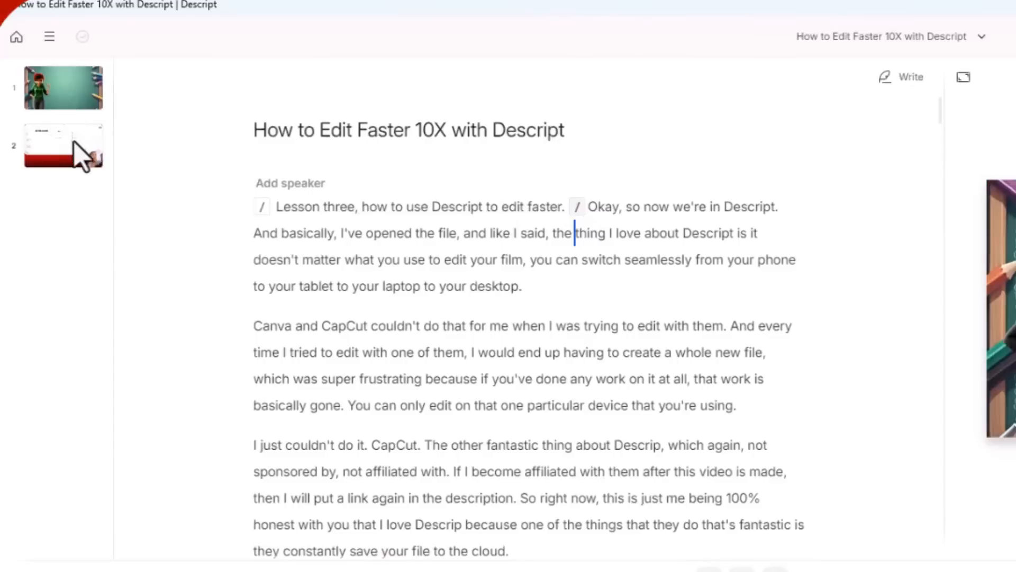
click(76, 160)
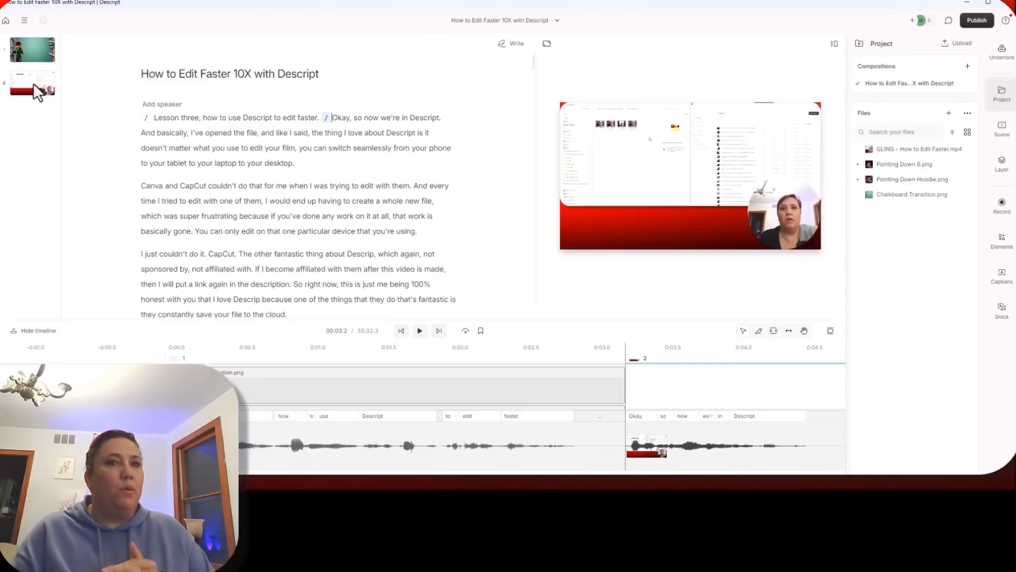
- Start new script paragraphs before "Okay, so now we're in Descript." and before "And basically, I've opened the file"
click(334, 117)
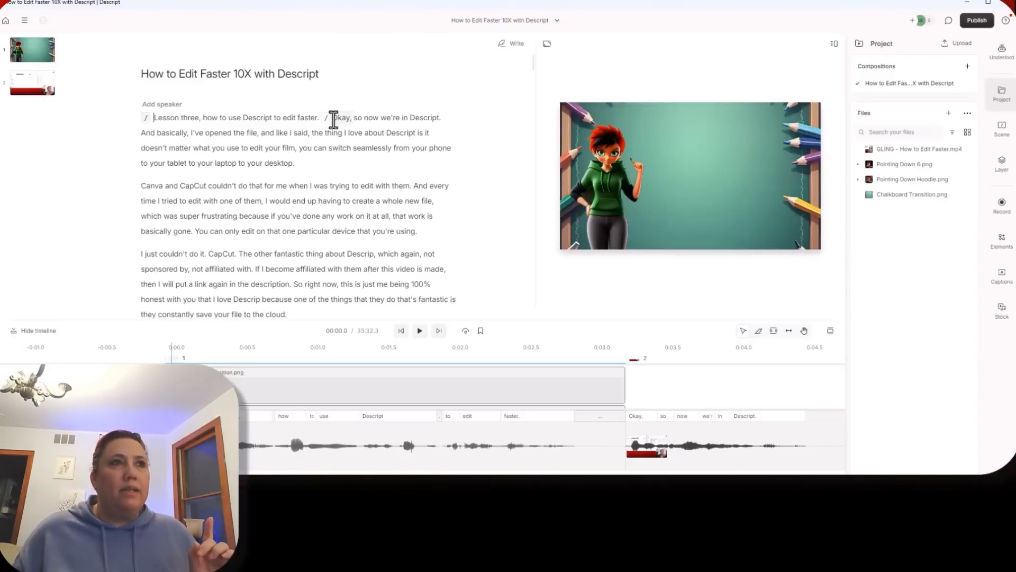
click(335, 116)
key(Return)
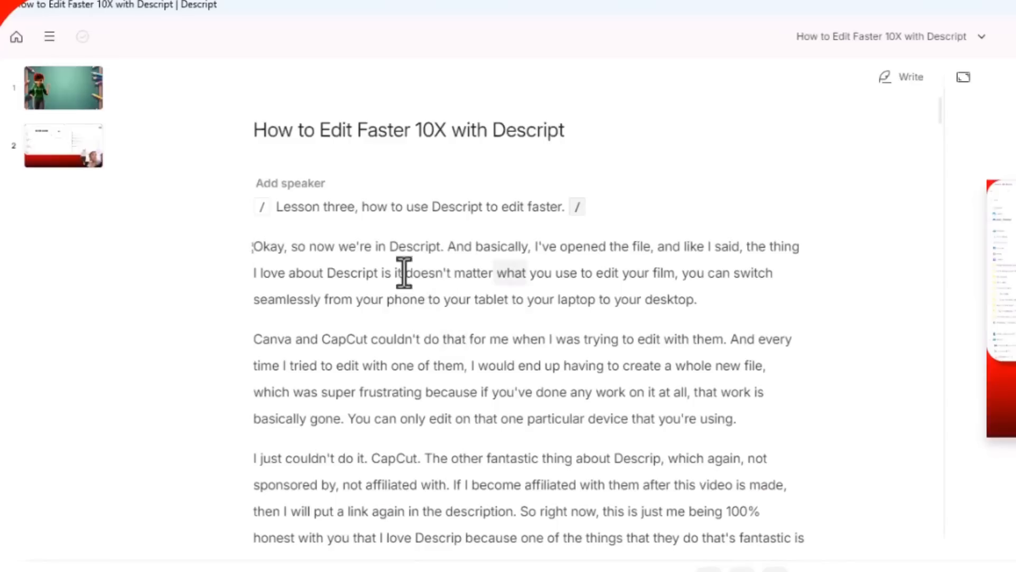
click(447, 247)
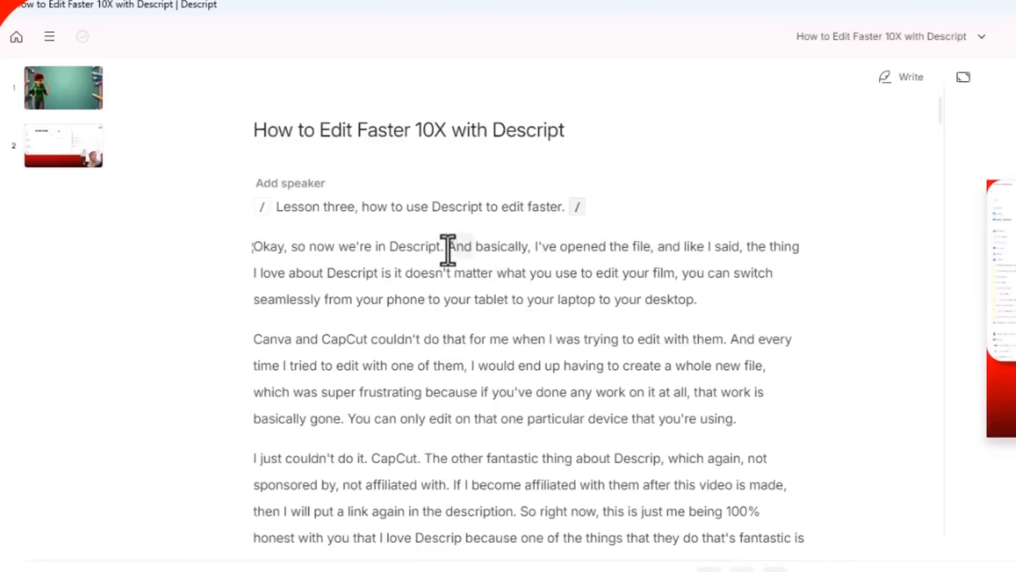
key(Return)
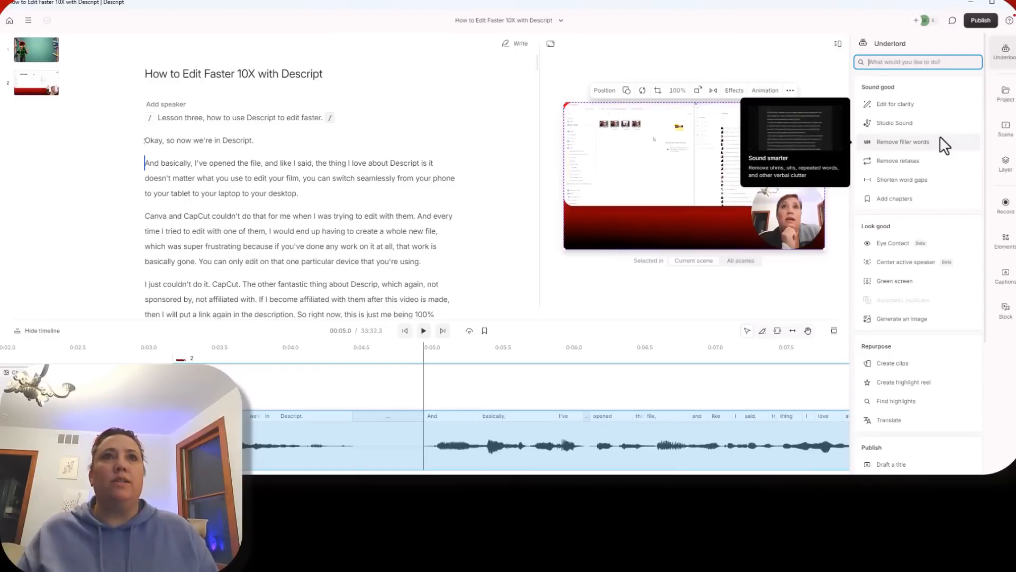
- Try an audio level of 109% on the second scene's Script layer and reset it to 100%
click(734, 91)
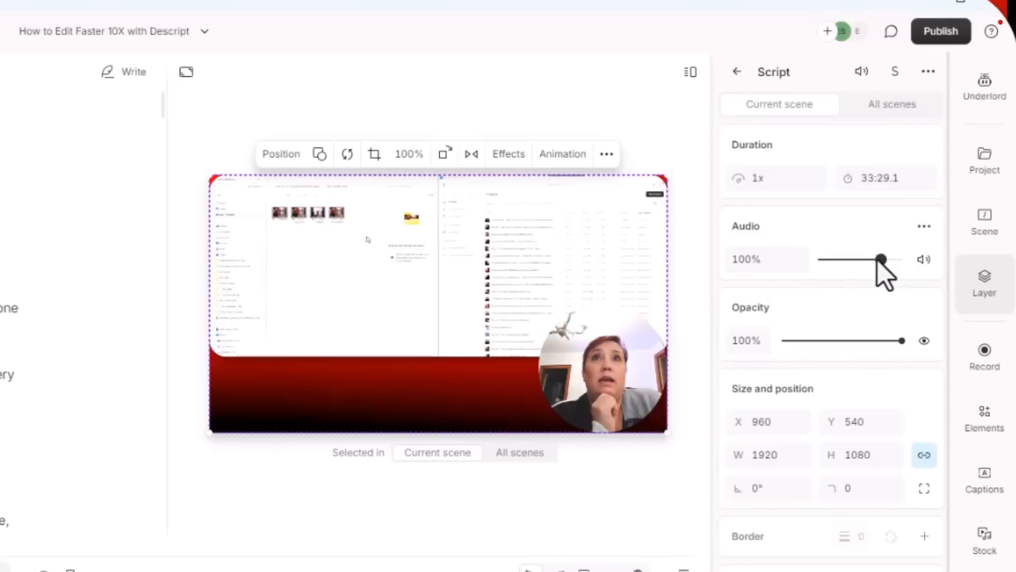
drag(946, 145, 954, 145)
drag(889, 261, 882, 261)
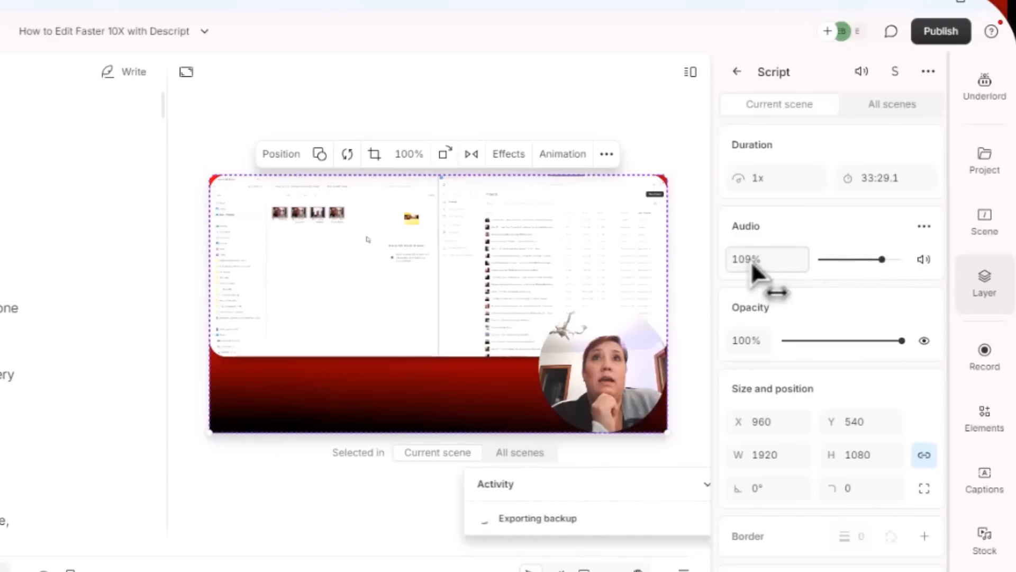
click(770, 259)
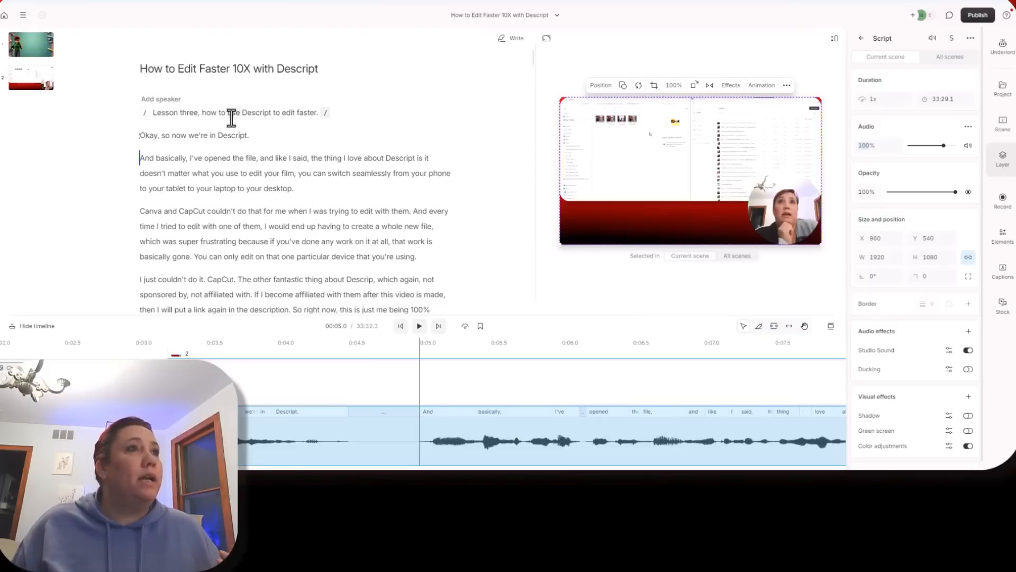
- Send the Chalkboard Transition.png layer in the opening lesson scene to the back of the layer order
click(232, 115)
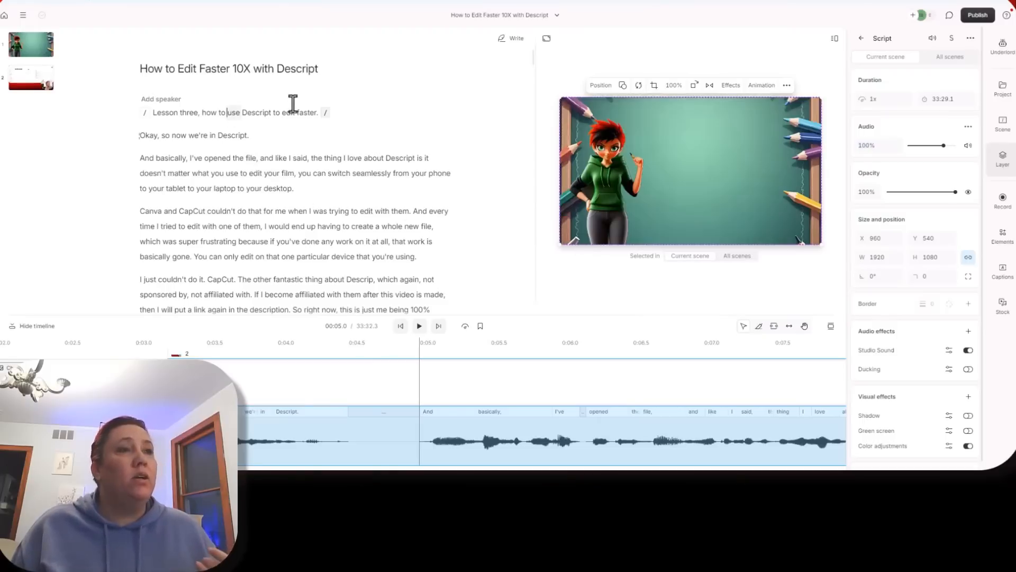
click(708, 147)
right_click(709, 146)
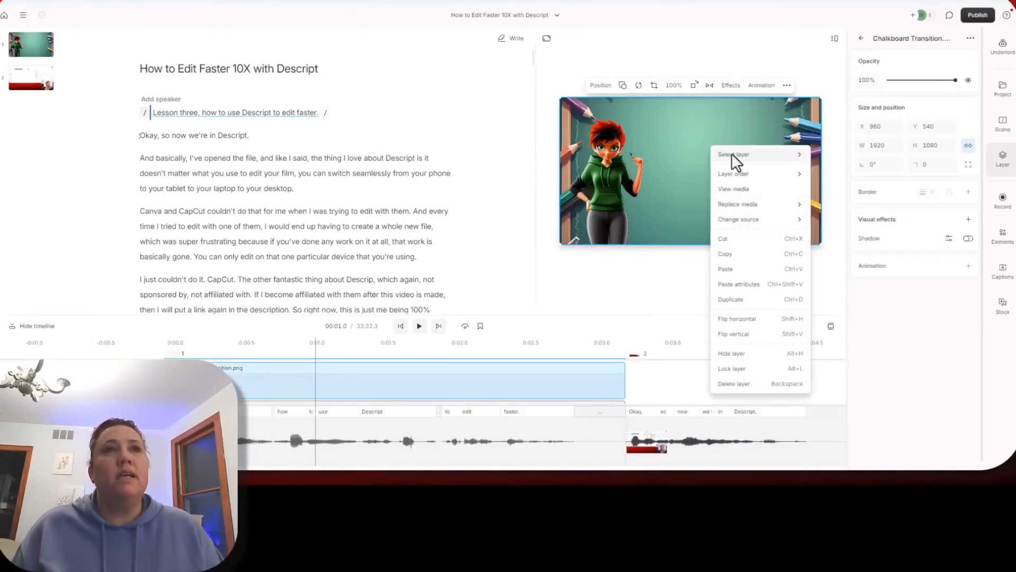
mouse_move(740, 176)
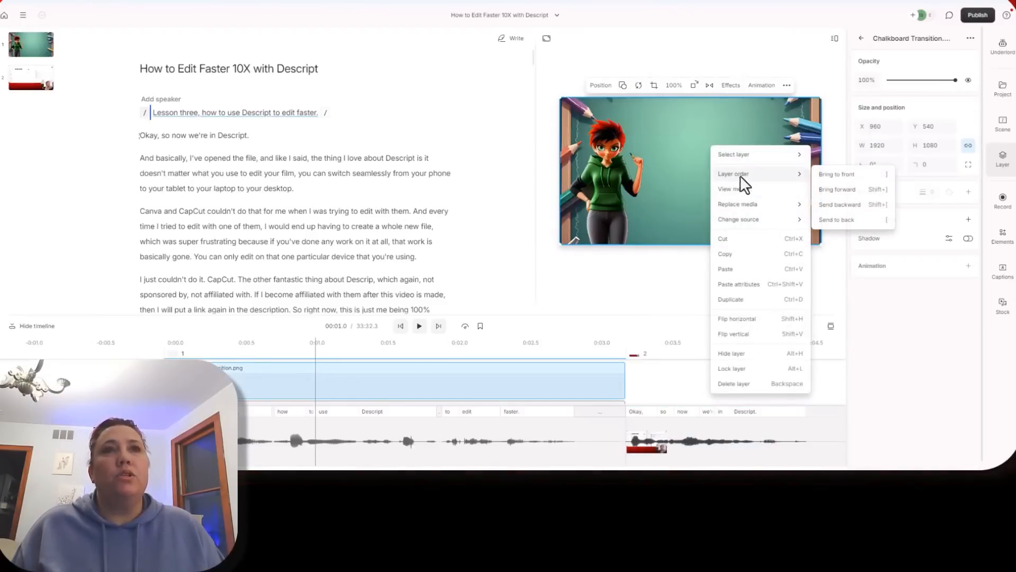
click(821, 218)
- Send the Script video layer behind the chalkboard image and move the caption beside the character, to about X 1068, Y 562
click(715, 214)
right_click(715, 214)
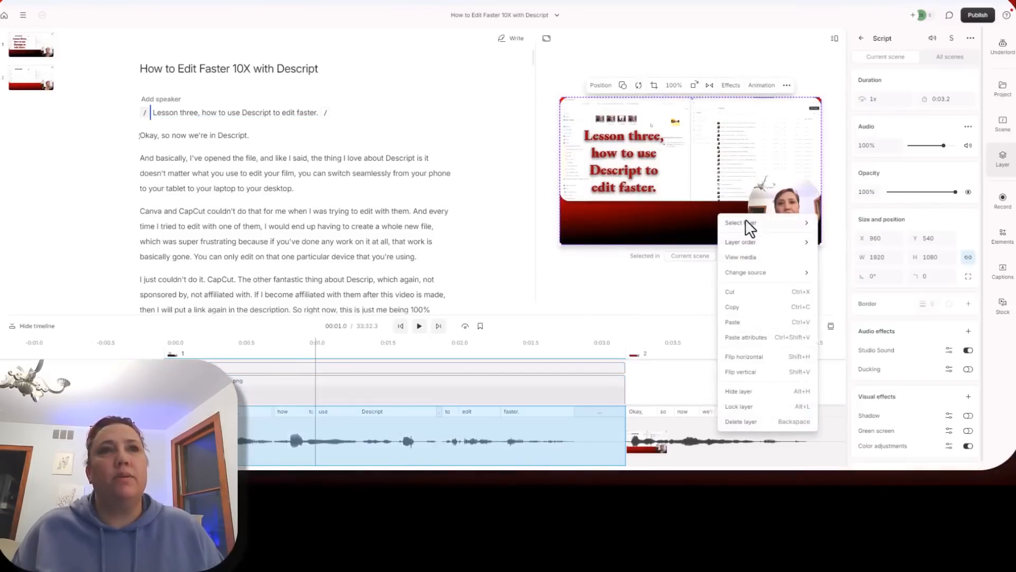
mouse_move(745, 242)
click(827, 286)
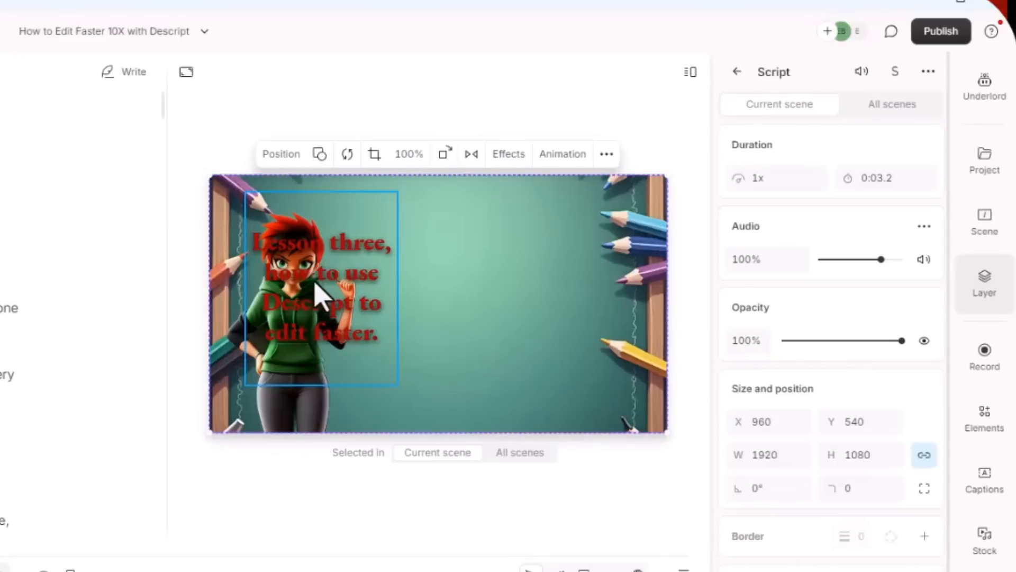
drag(317, 294, 455, 302)
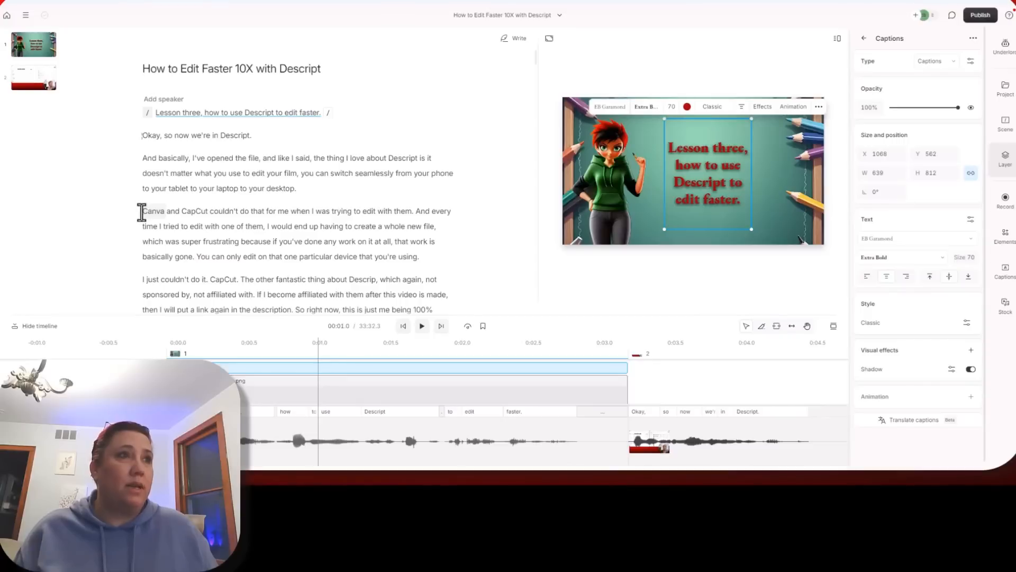
- Add a captions layer over "Canva and CapCut couldn't do that for me when I was trying to edit with them." and move it to about X 584, Y 540
drag(141, 211, 411, 210)
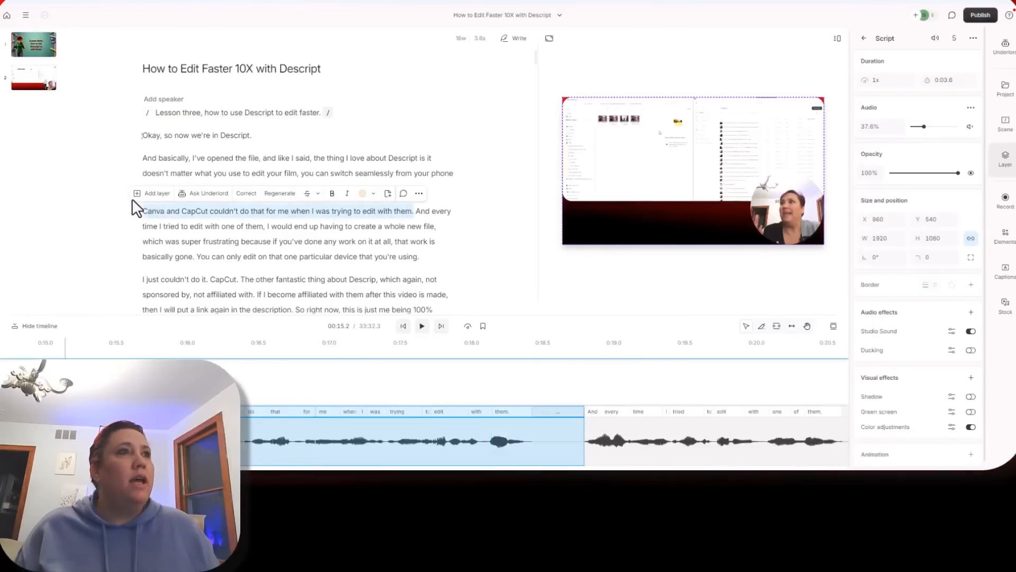
click(144, 191)
click(160, 266)
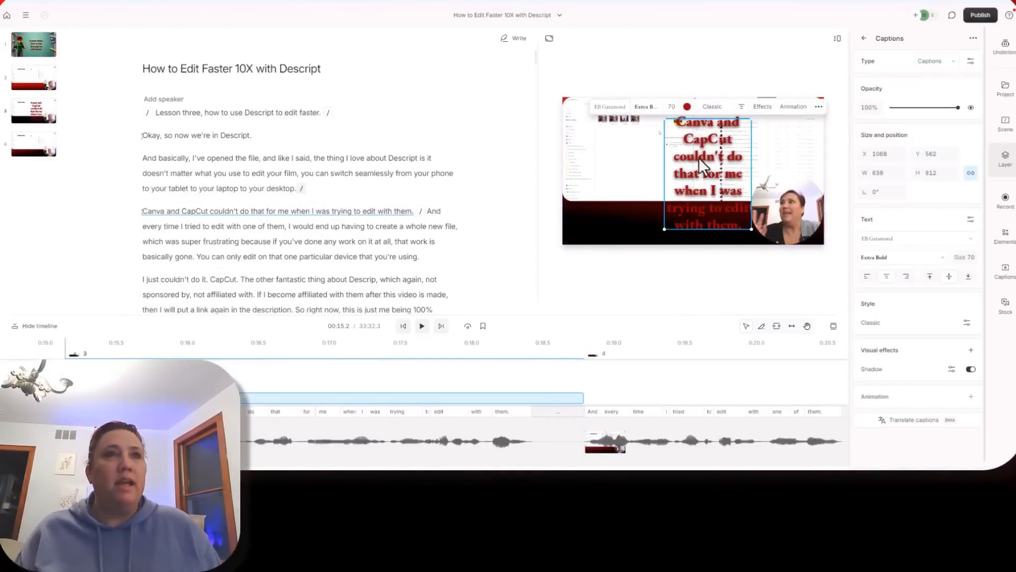
drag(699, 157, 633, 153)
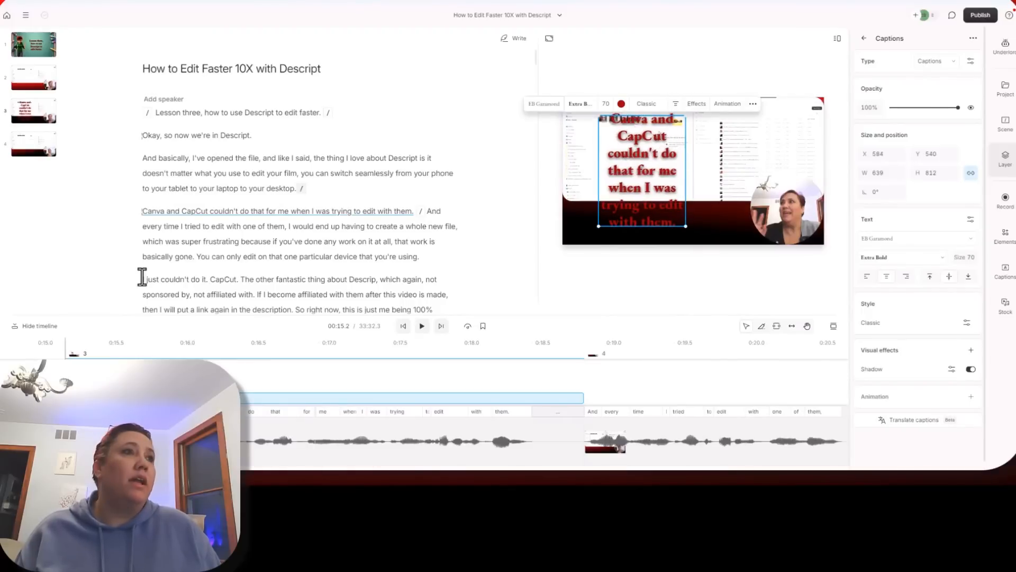
- Try a captions layer over "I just couldn't do it. CapCut." and delete that layer
drag(142, 279, 237, 279)
click(97, 263)
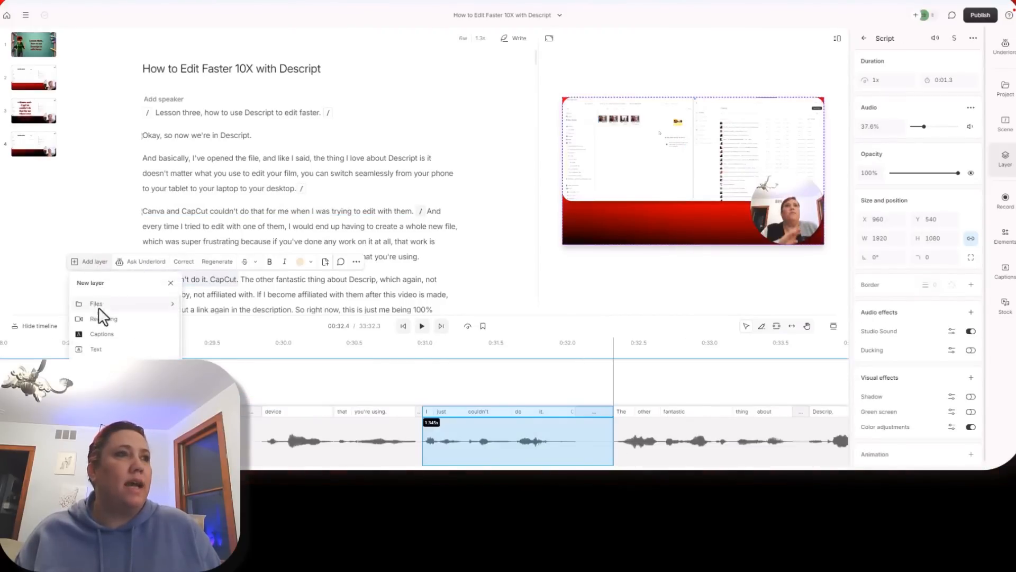
click(102, 331)
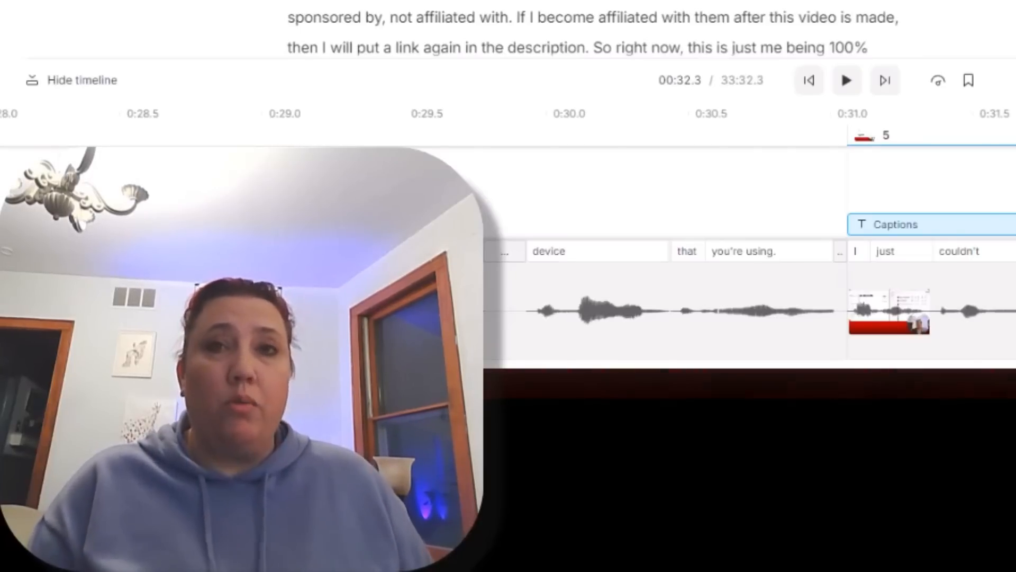
key(Delete)
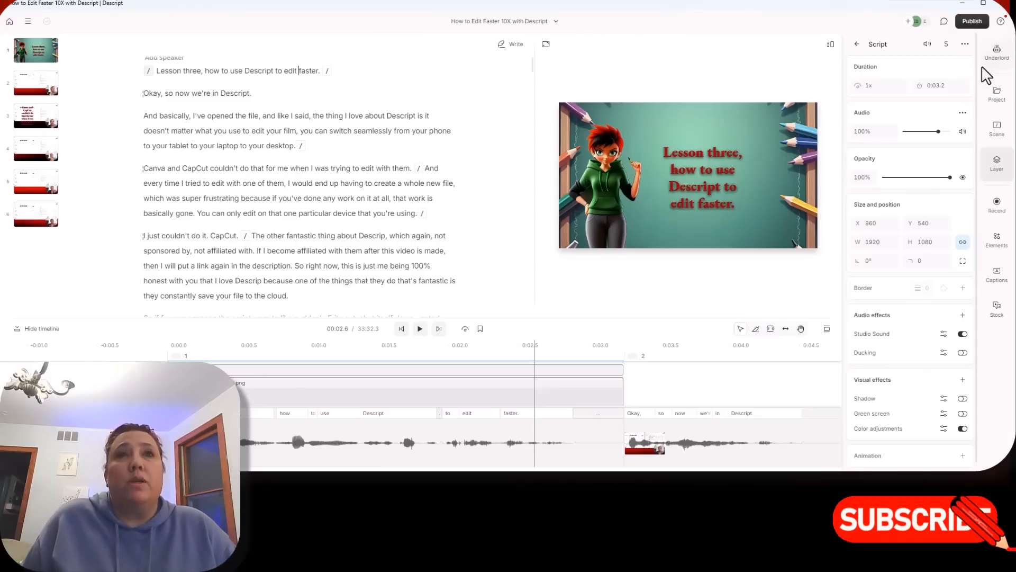
- Try shortening the word gaps across the script with Underlord and undo the change
click(993, 51)
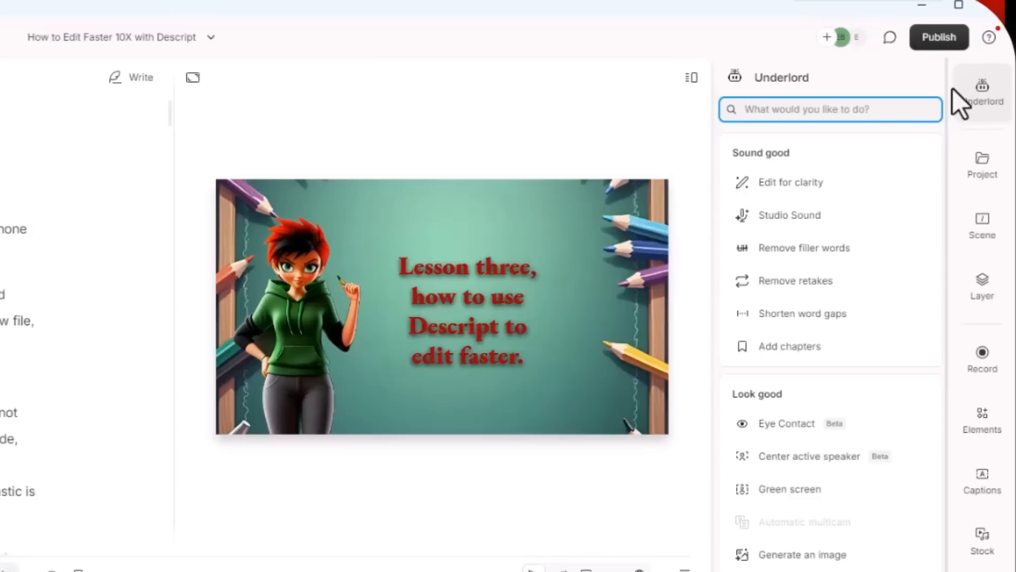
click(783, 321)
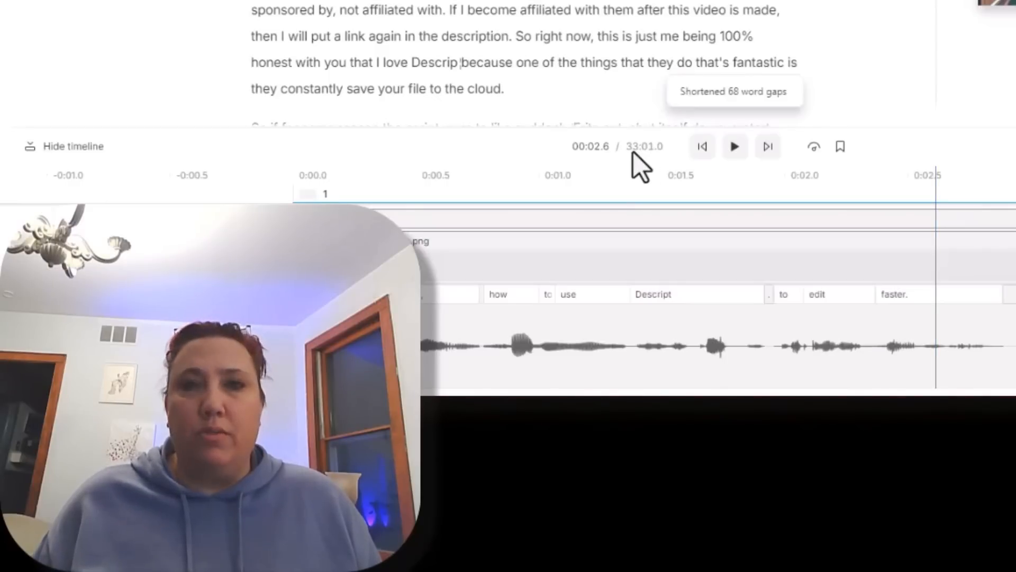
key(ctrl+z)
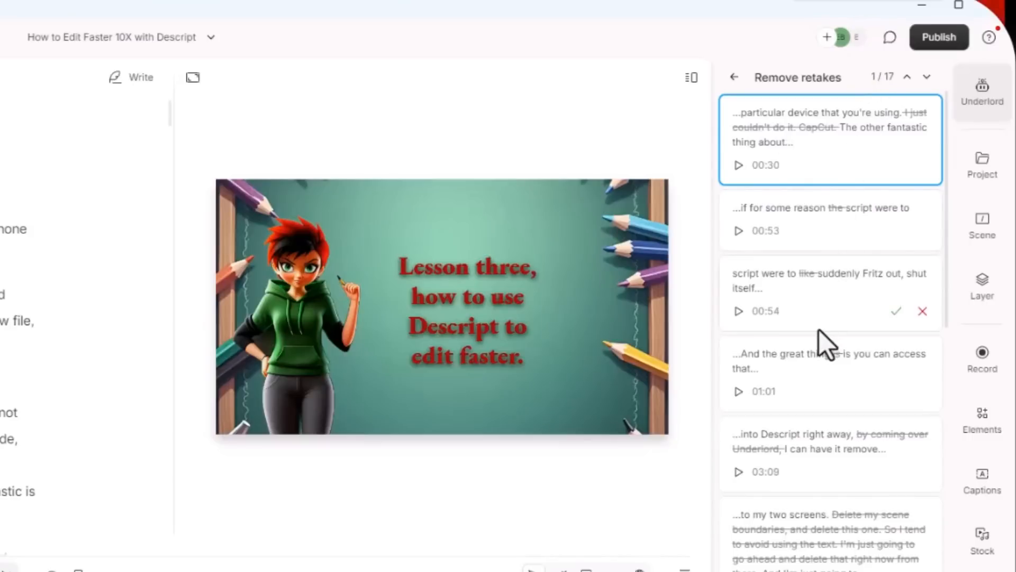
- Review the first suggested retake removal, "I just couldn't do it. CapCut.", in the script and discard that edit
click(787, 143)
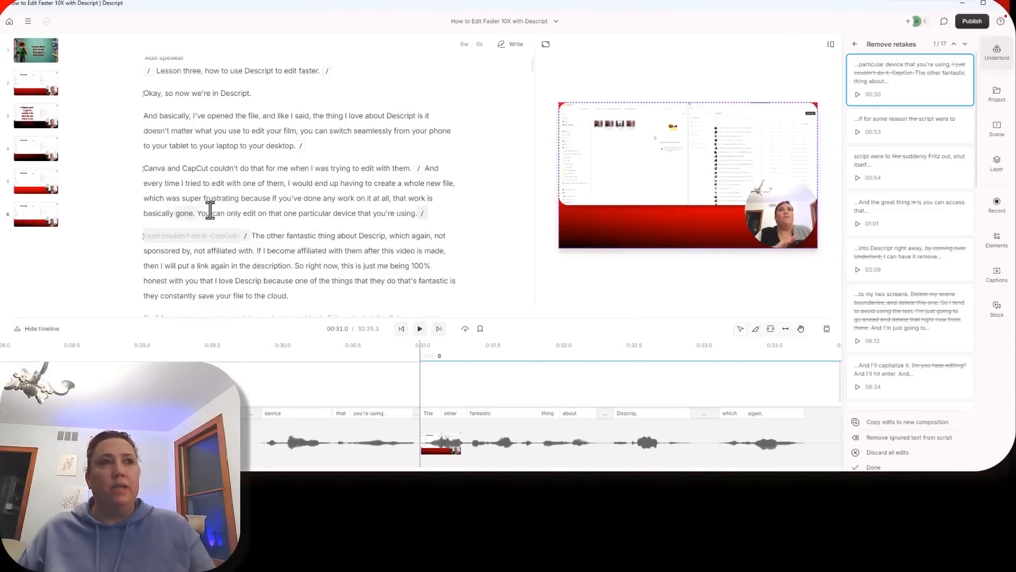
click(337, 236)
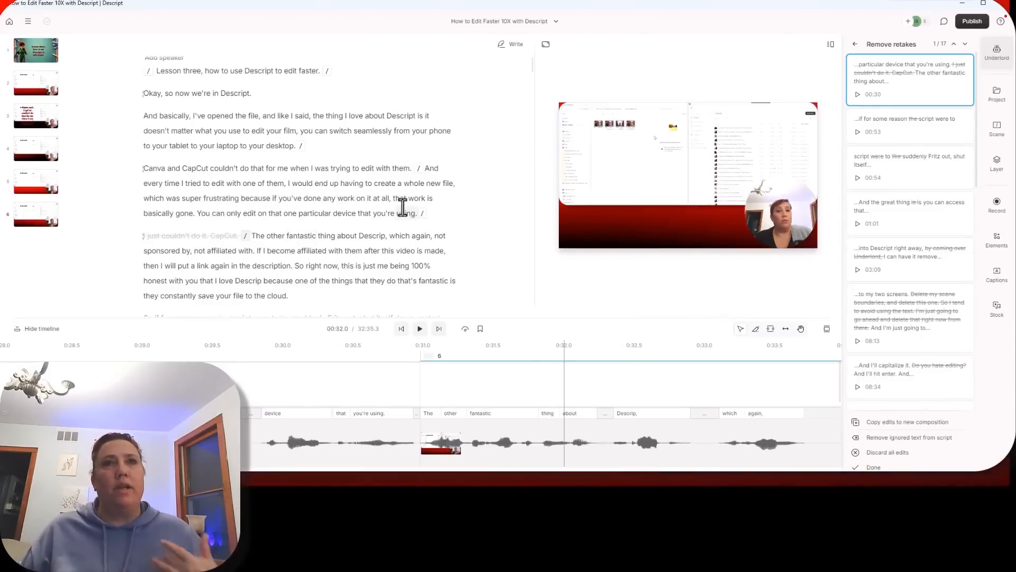
mouse_move(942, 97)
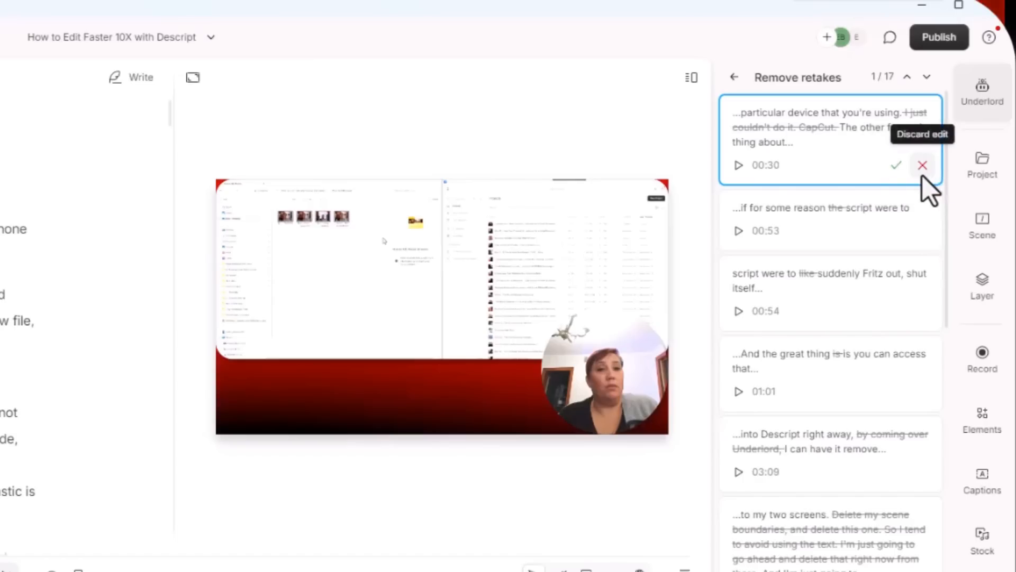
click(922, 165)
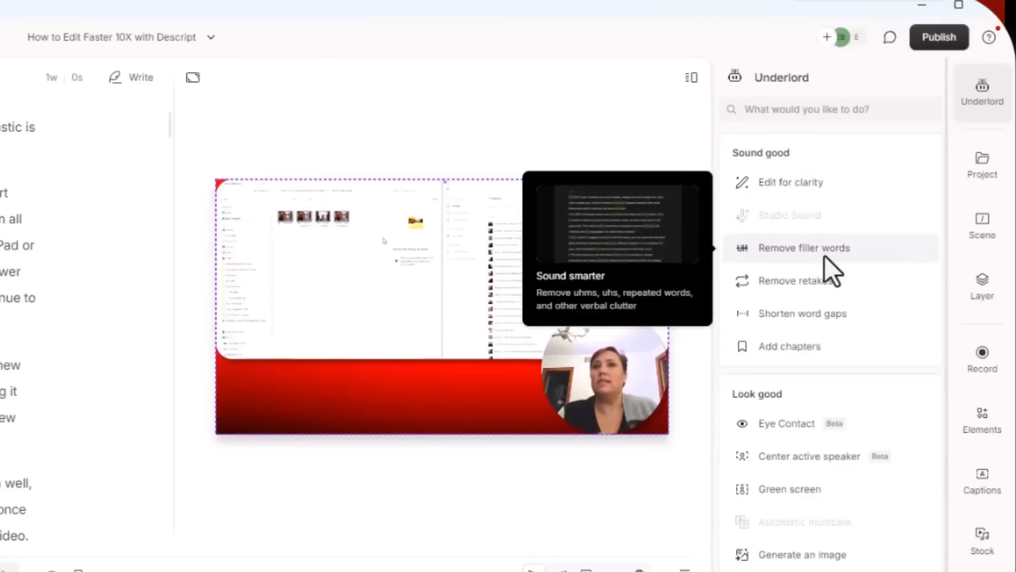
- Find the filler words with Underlord and remove the repeated "is" in "And what I love about that is is since I'm a writer"
click(825, 256)
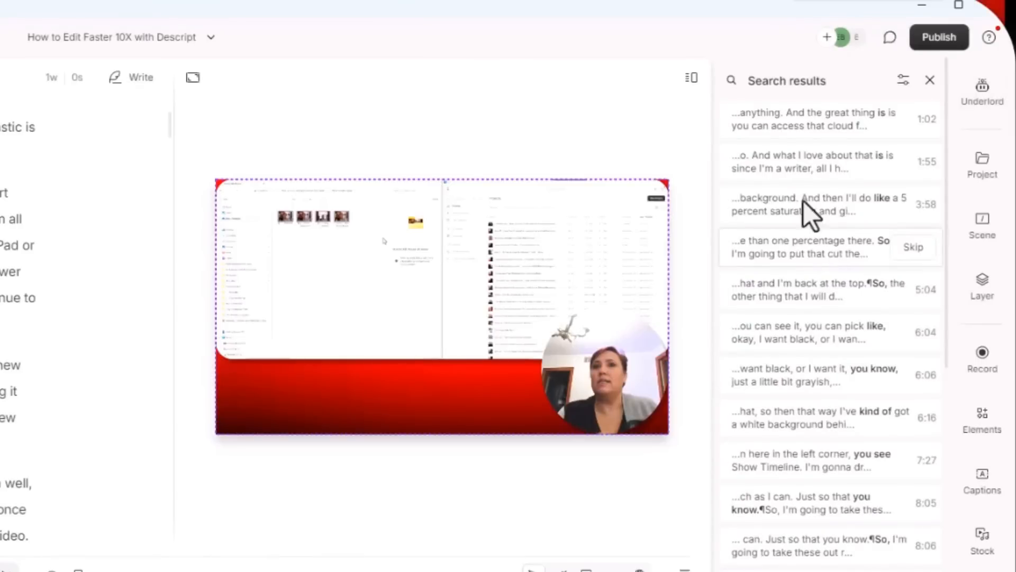
click(802, 121)
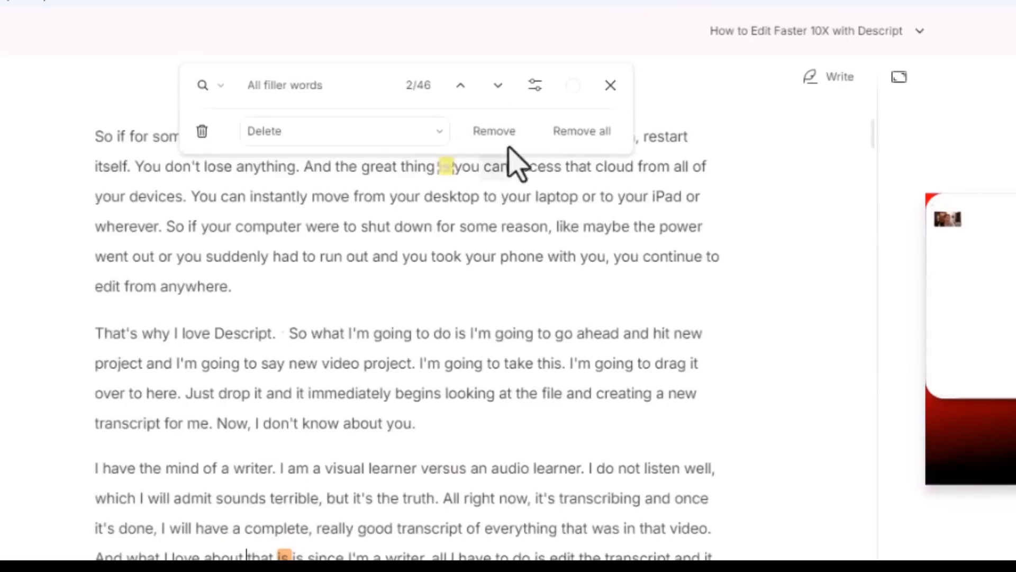
click(494, 130)
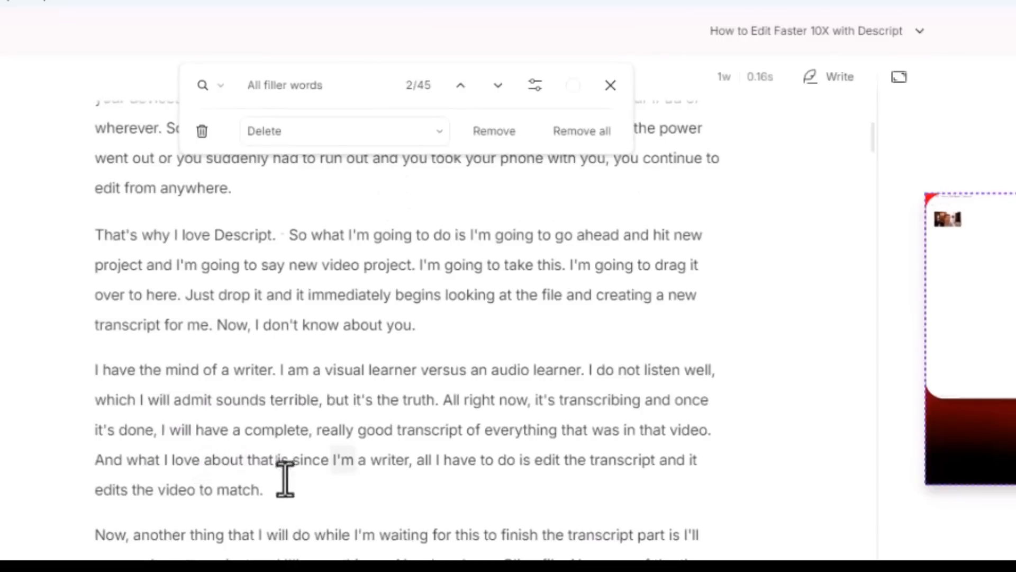
- Check the sentence around the removed "is" and inspect the filler word "So," before "I'm going to put that cut there"
click(268, 472)
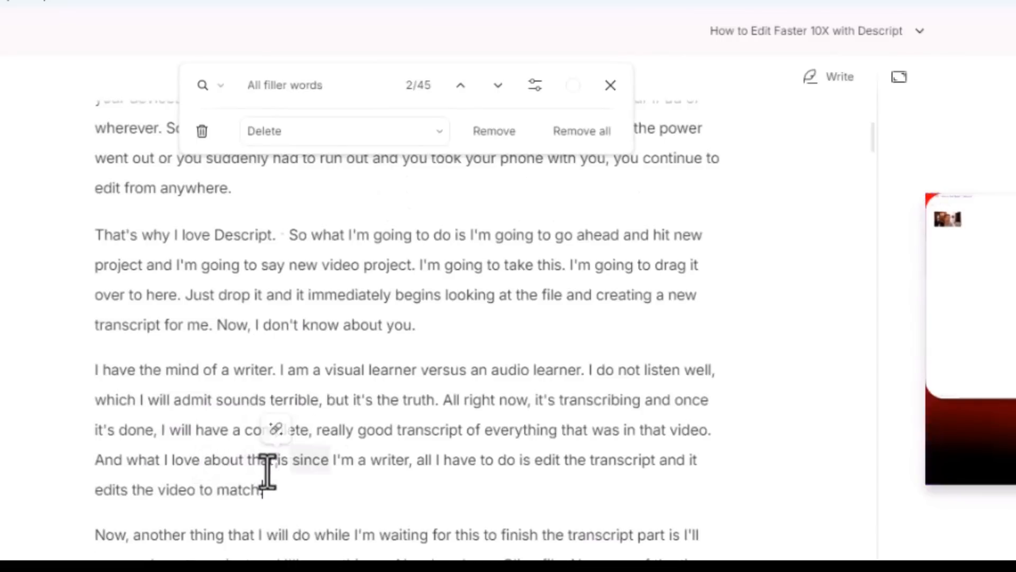
click(206, 460)
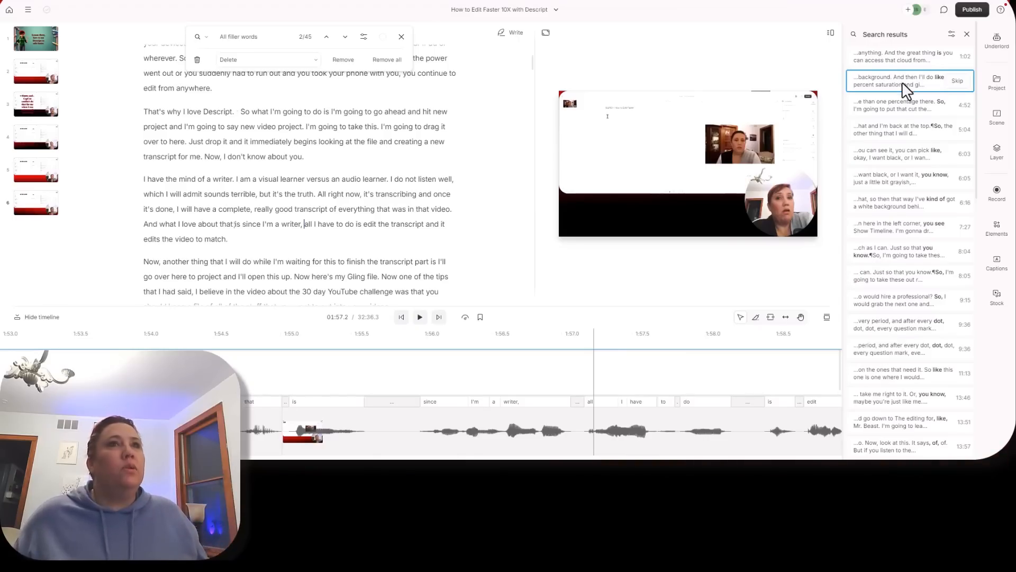
click(903, 106)
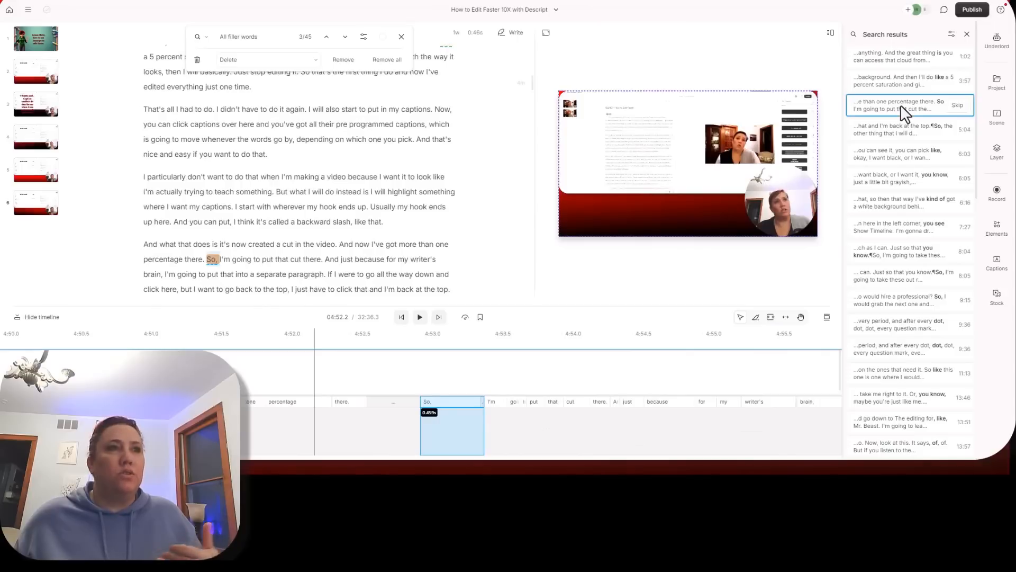
- Play the audio at the filler "So," before "I'm going to put that cut there" and remove it and the next filler "So,"
key(space)
key(space)
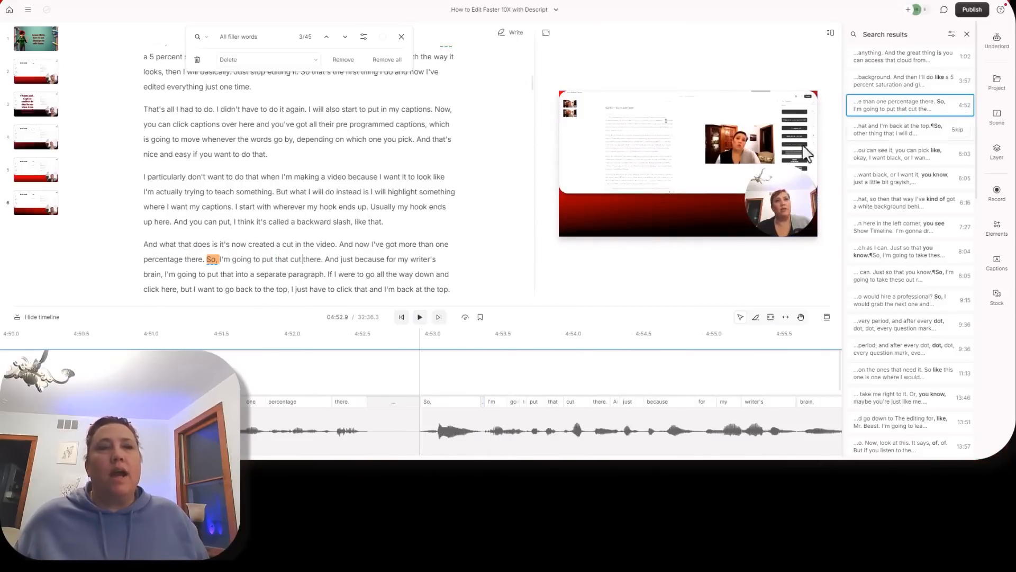
click(342, 60)
click(343, 60)
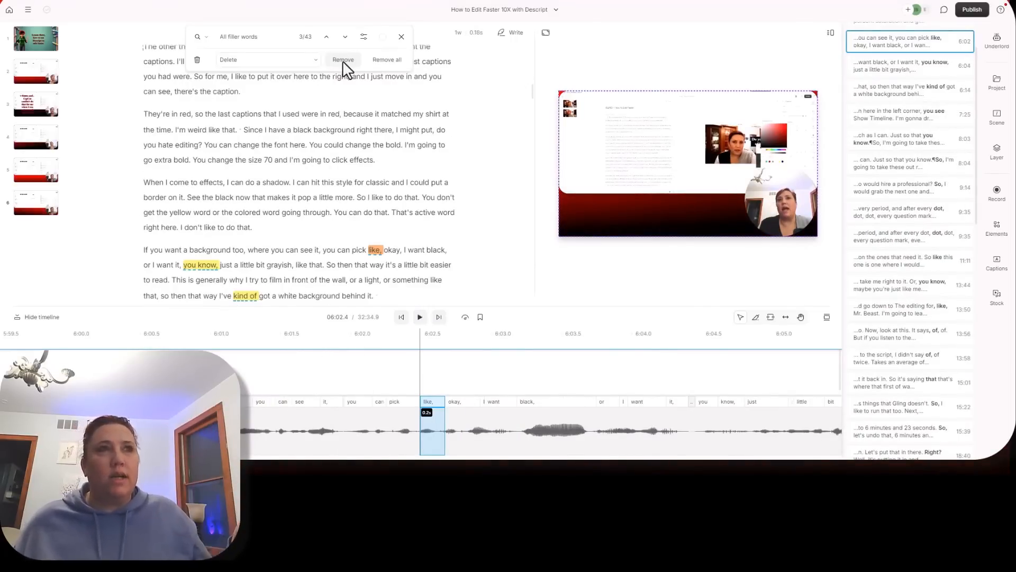
- Remove the filler words "like,", "you know," and "kind of" from the paragraph about caption backgrounds and close the filler word search
click(342, 60)
click(342, 61)
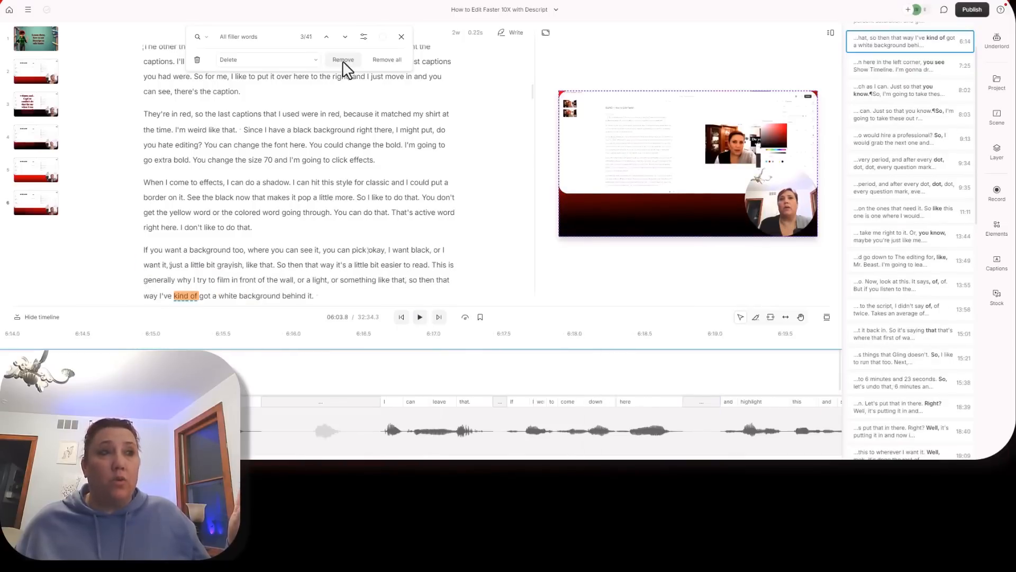
click(342, 60)
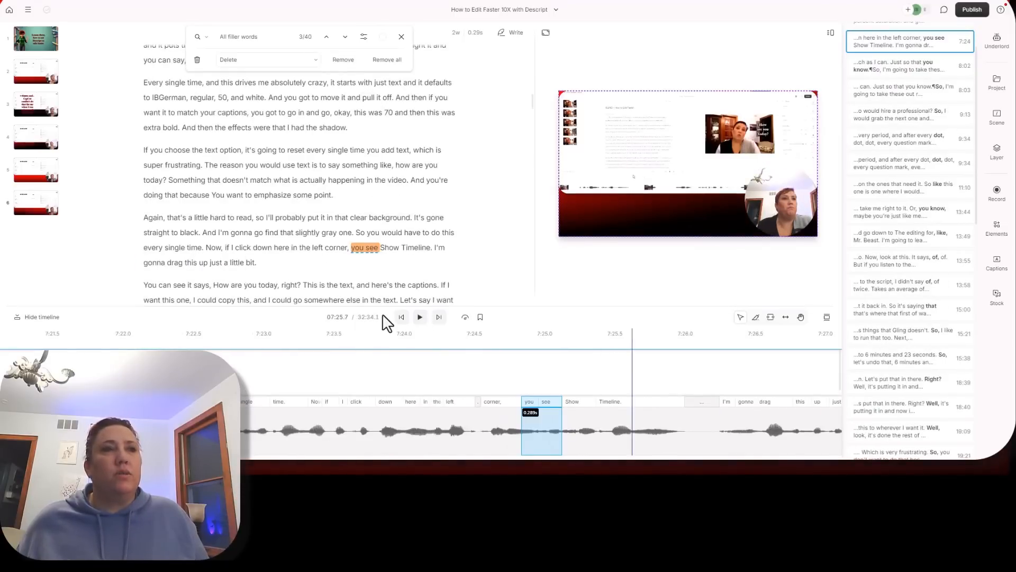
key(Escape)
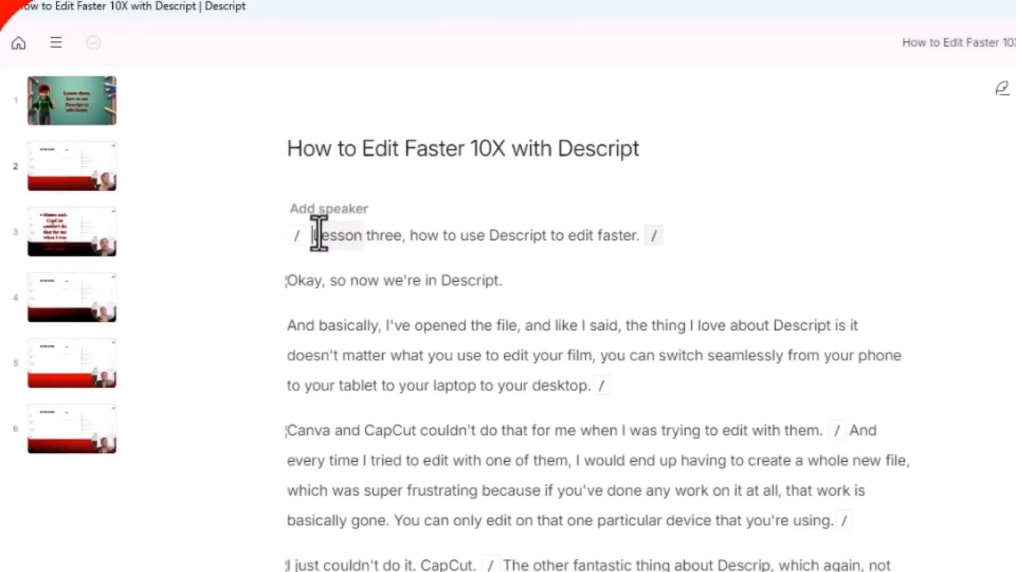
- Add a captions layer to "Lesson three, how to use Descript to edit faster." and place it on the chalkboard beside the cartoon character
drag(319, 234, 633, 244)
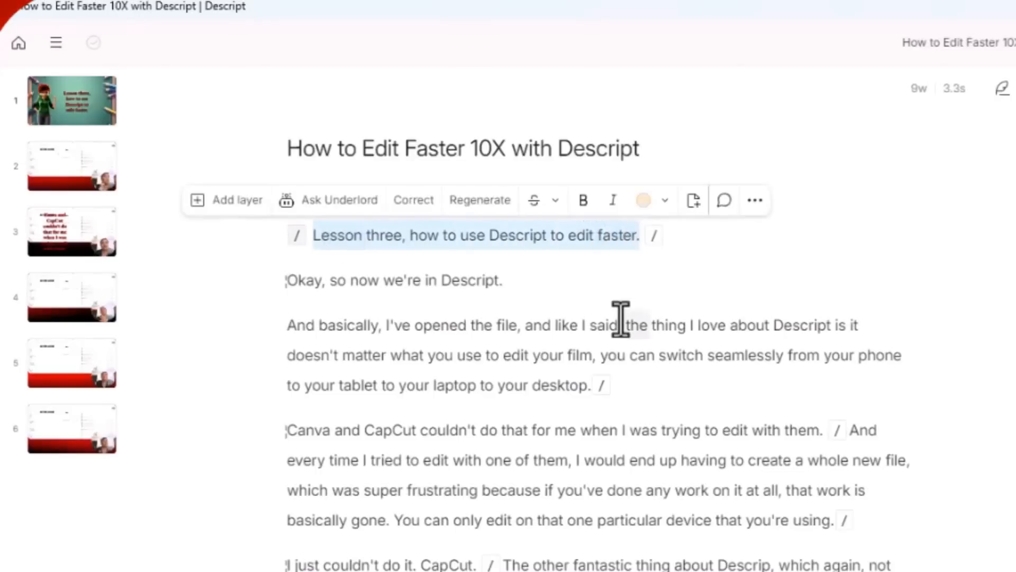
click(237, 199)
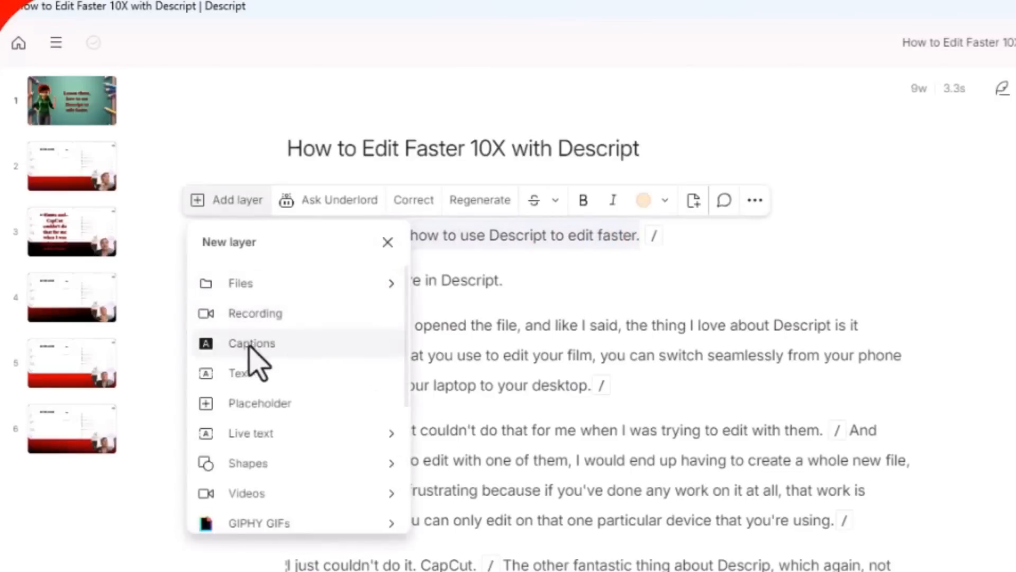
click(257, 344)
drag(627, 185, 681, 186)
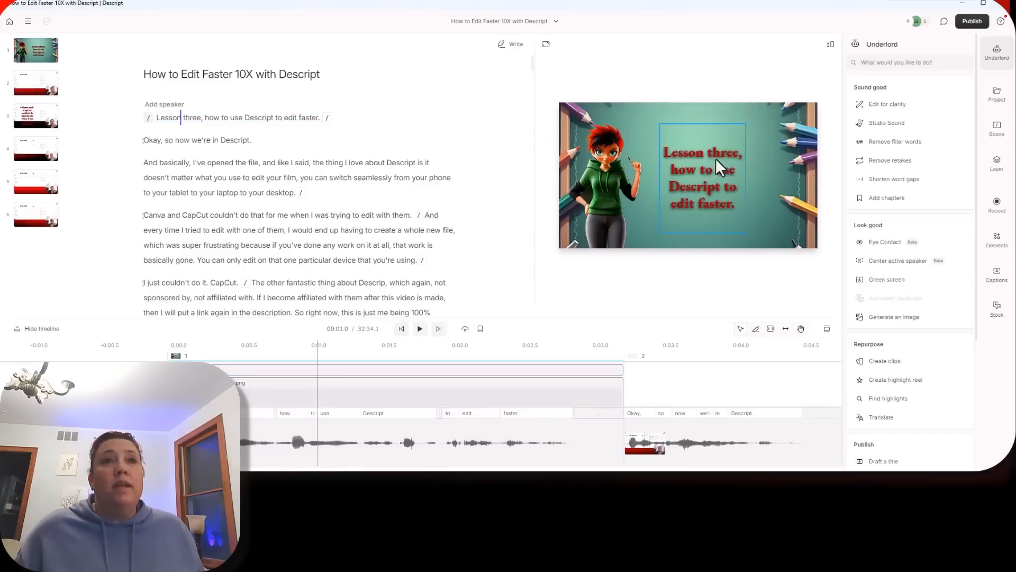
- Turn off the shadow effect on the captions over the chalkboard image
click(692, 155)
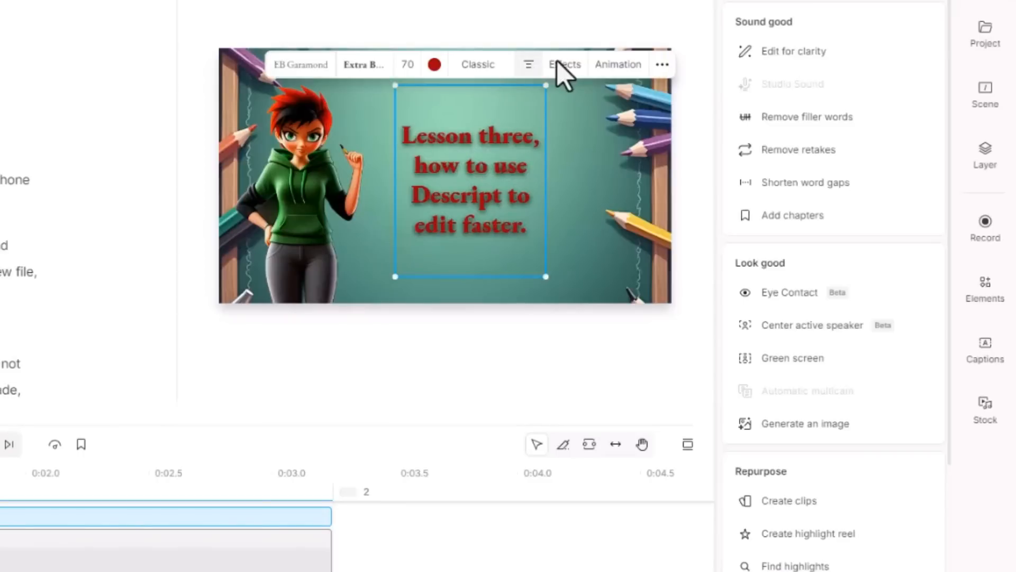
click(558, 61)
click(925, 519)
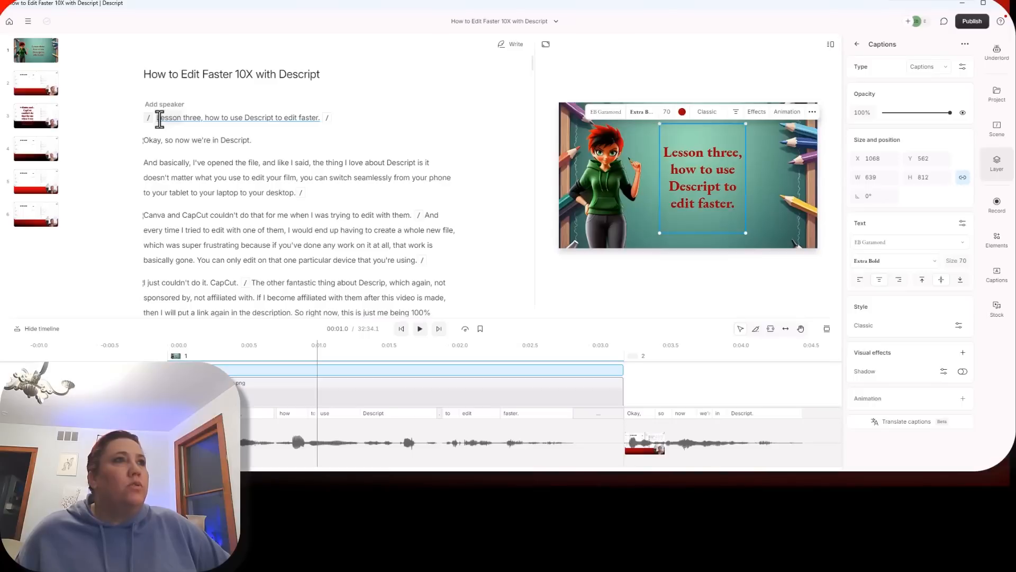
- Correct "Lesson three, how" in the opening script line to "Lesson 3:, How"
drag(160, 119, 236, 118)
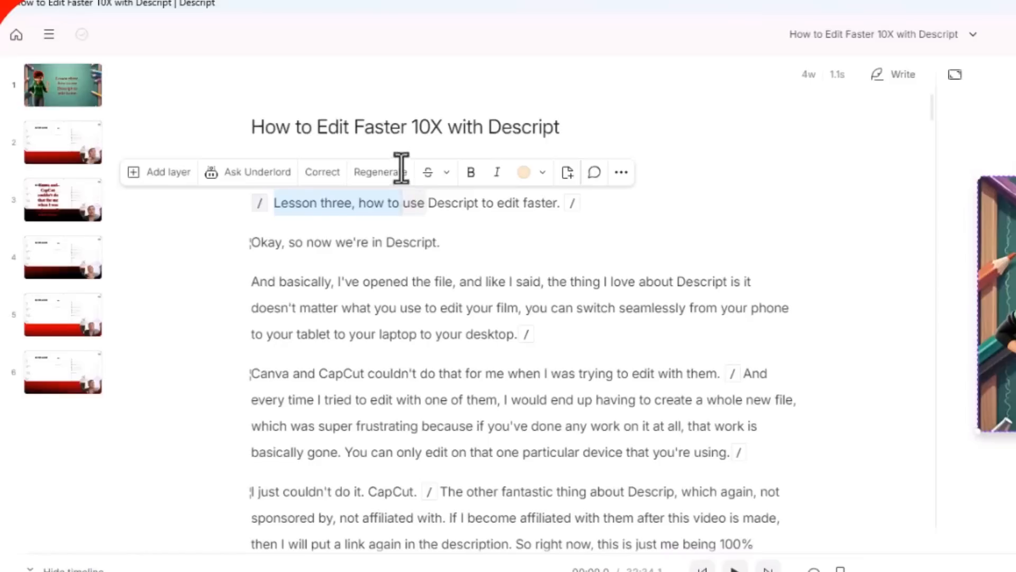
click(322, 173)
click(292, 166)
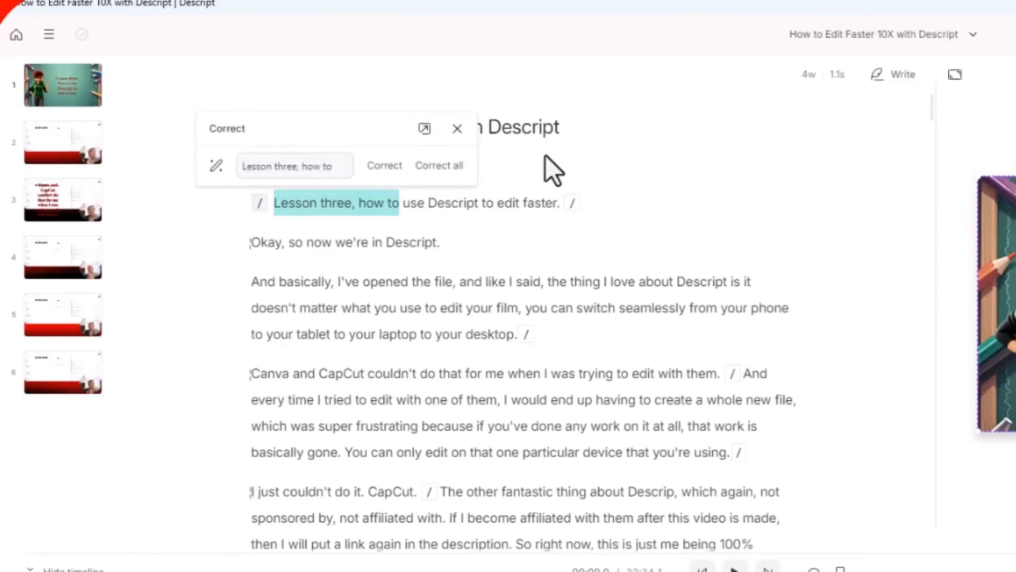
text(3:)
key(Return)
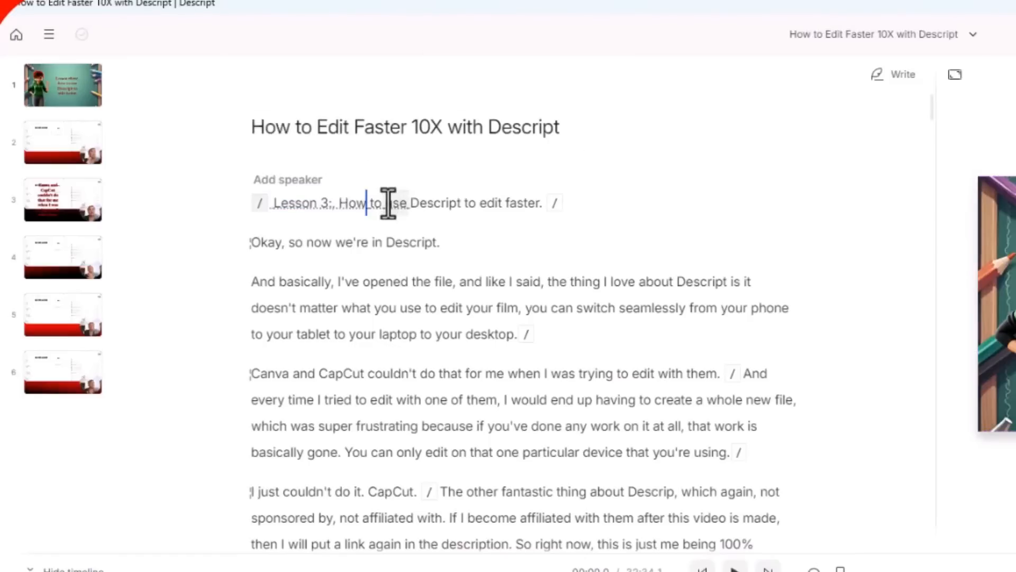
- Correct "use" in the opening script line to "Use"
double_click(387, 203)
text(Use)
key(Return)
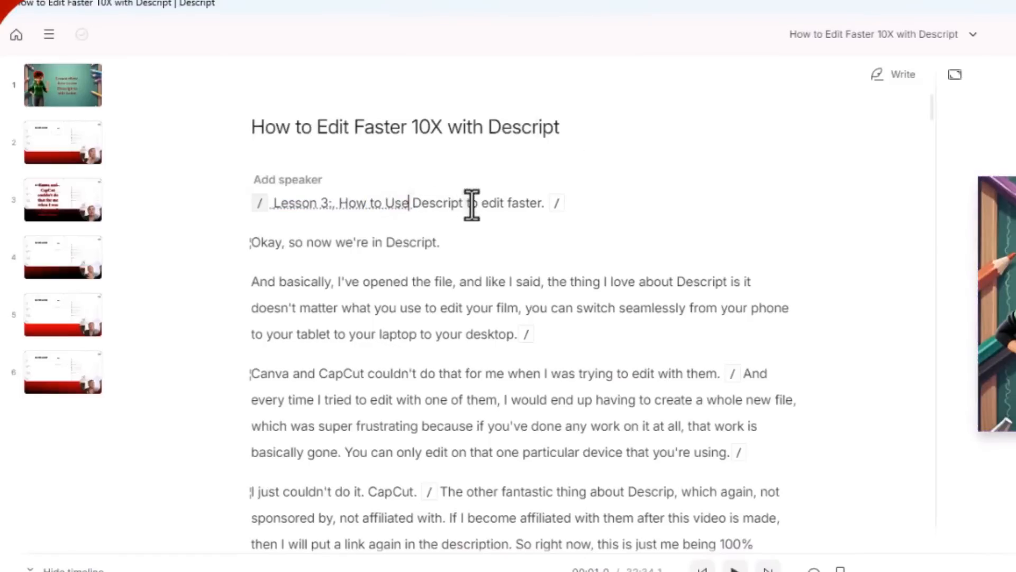
- Correct "edit faster." at the end of the opening script line to "Edit Faster"
drag(482, 203, 544, 208)
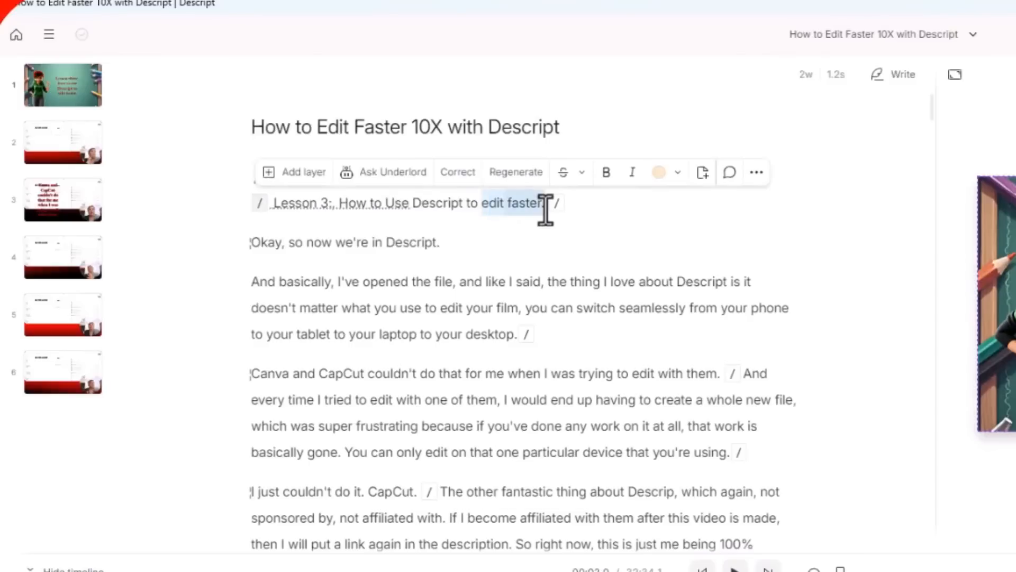
text(cript to )
text(Edit )
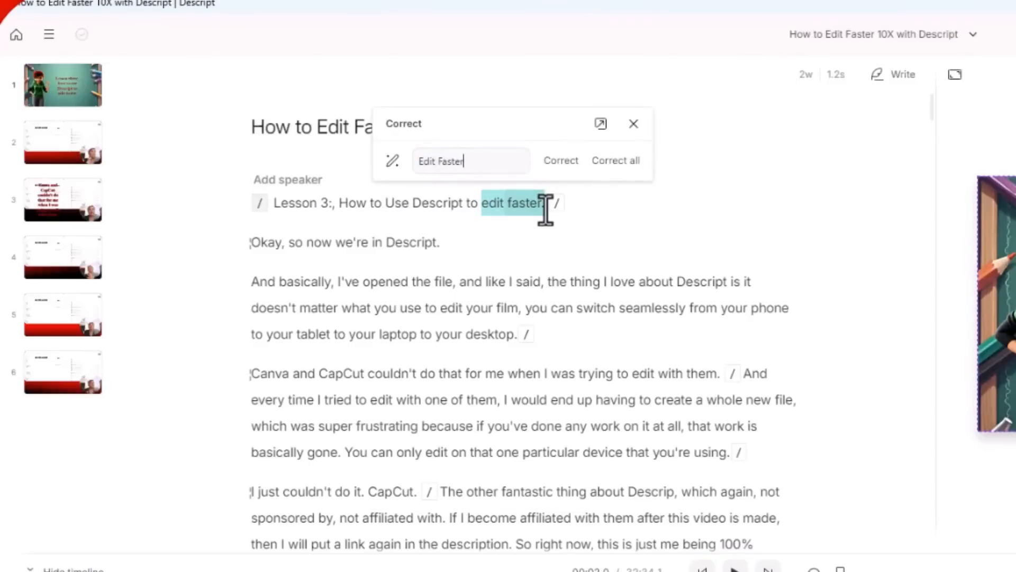
text(Faster)
key(Return)
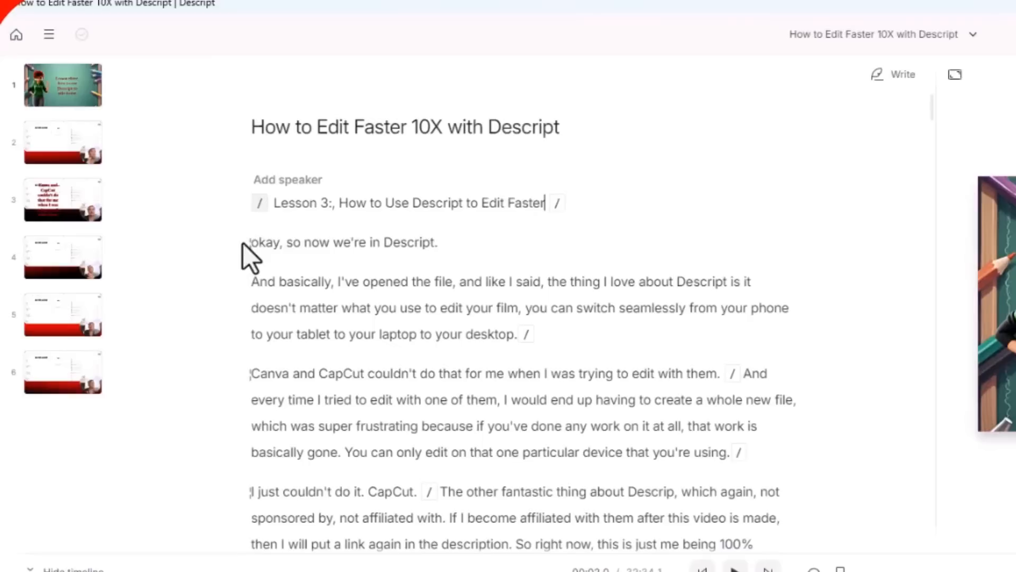
- Delete the words "okay," and "So" from the start of the sentence "okay, so now we're in Descript."
double_click(261, 243)
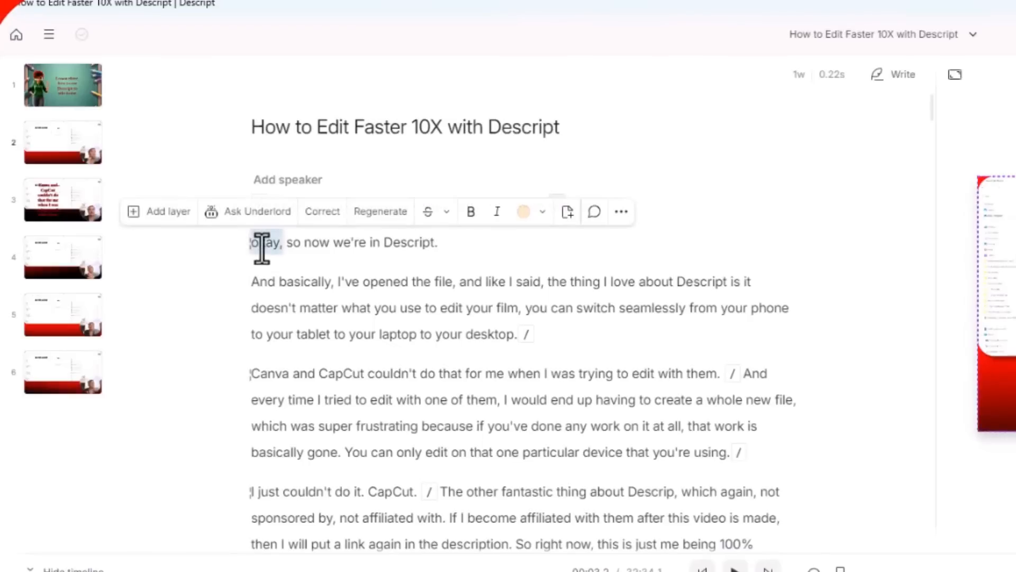
key(BackSpace)
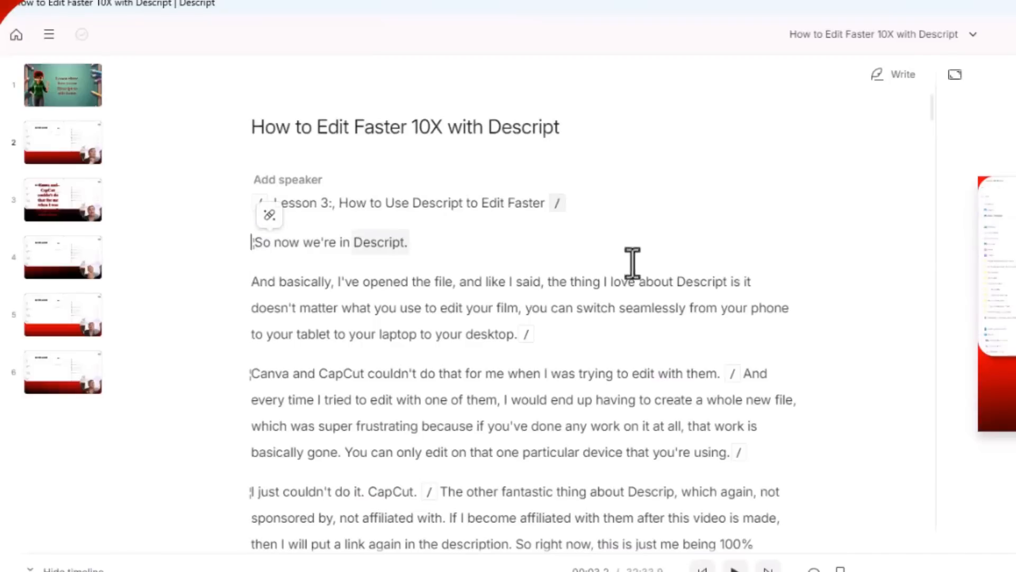
double_click(257, 244)
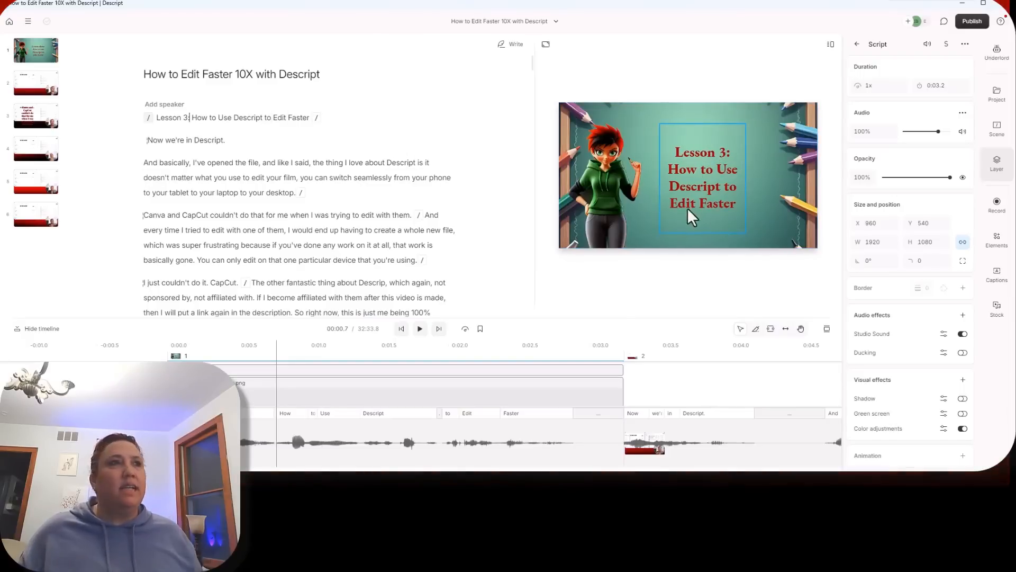
- Try correcting "Lesson 3: How to" to "How to" in the opening line and deleting the blank gap before it, and undo the changes
drag(159, 119, 306, 117)
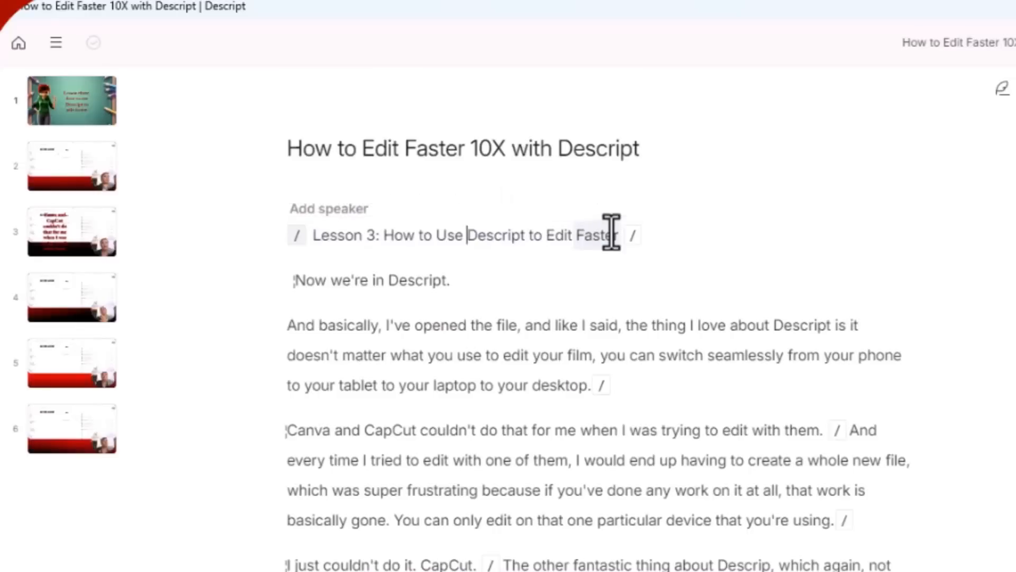
key(Left)
key(Left)
key(Left)
key(Left)
key(Left)
key(Left)
key(Left)
key(Left)
key(Left)
key(Left)
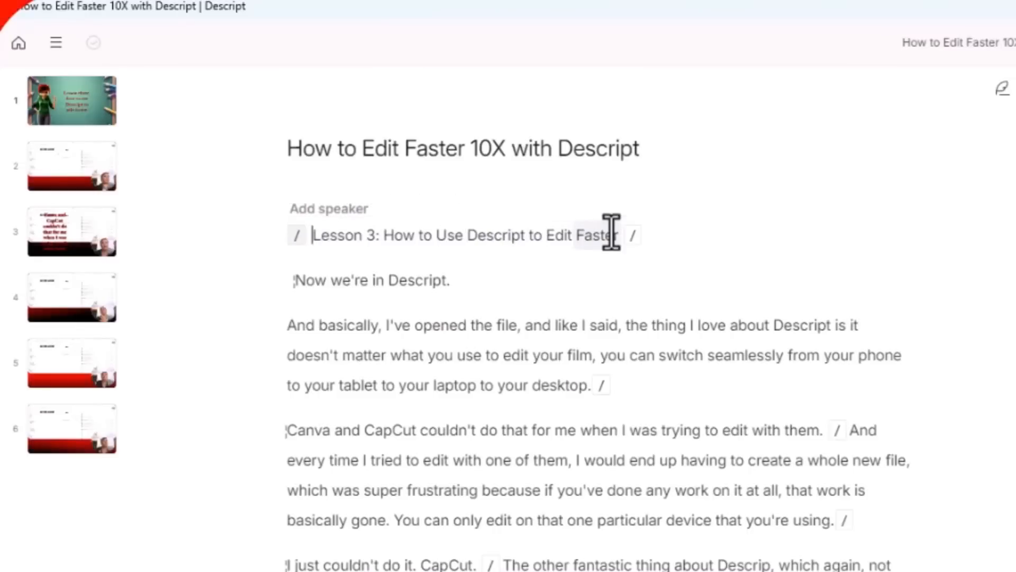
key(shift+Right)
key(shift+Right)
key(shift+Right)
key(shift+Right)
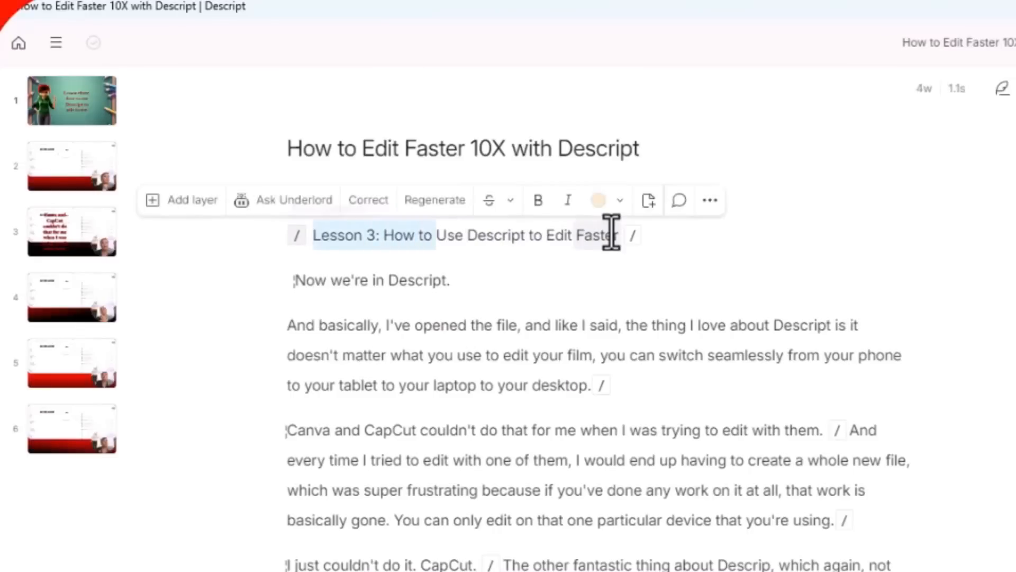
click(368, 199)
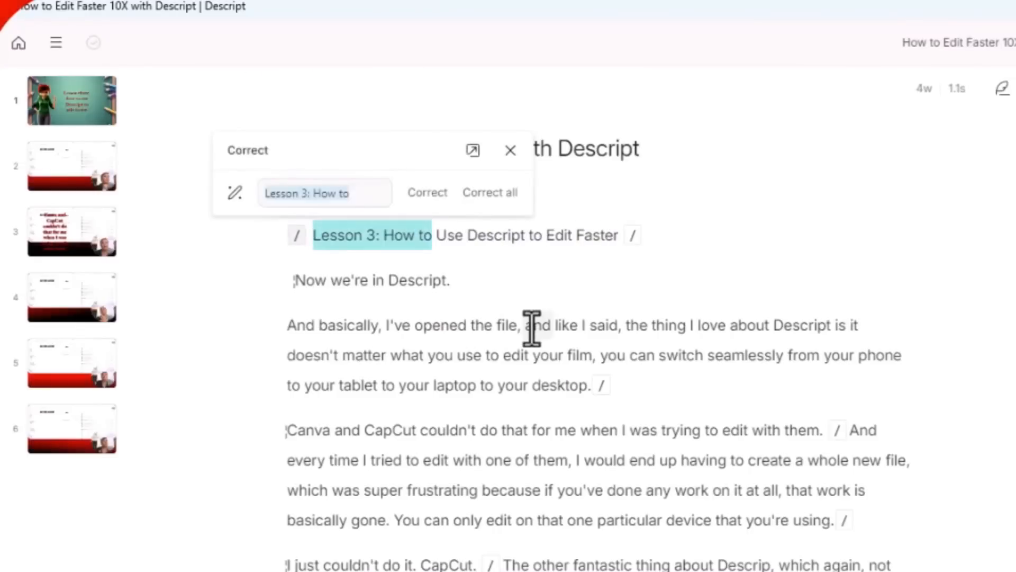
text(How to)
key(Return)
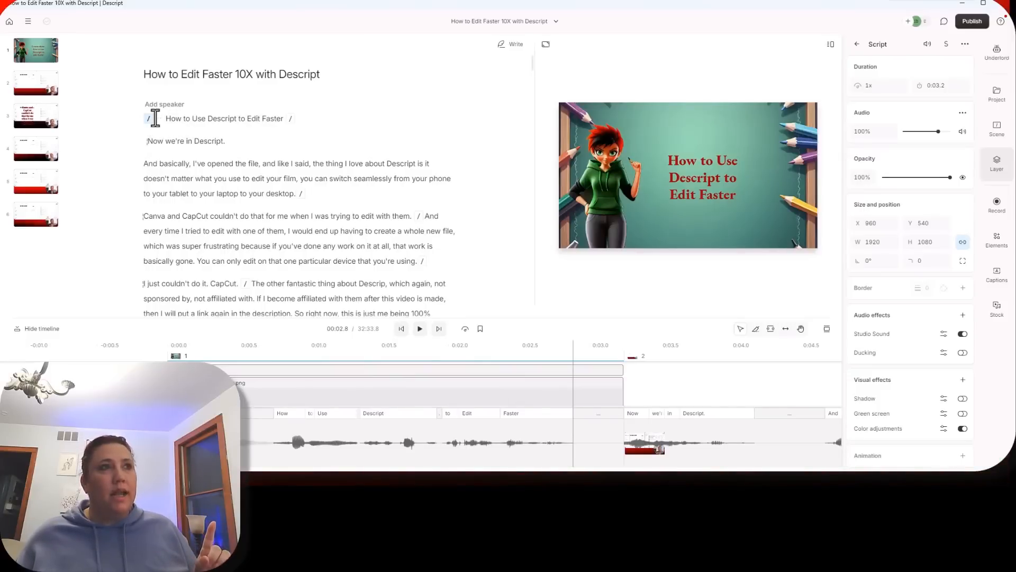
click(156, 118)
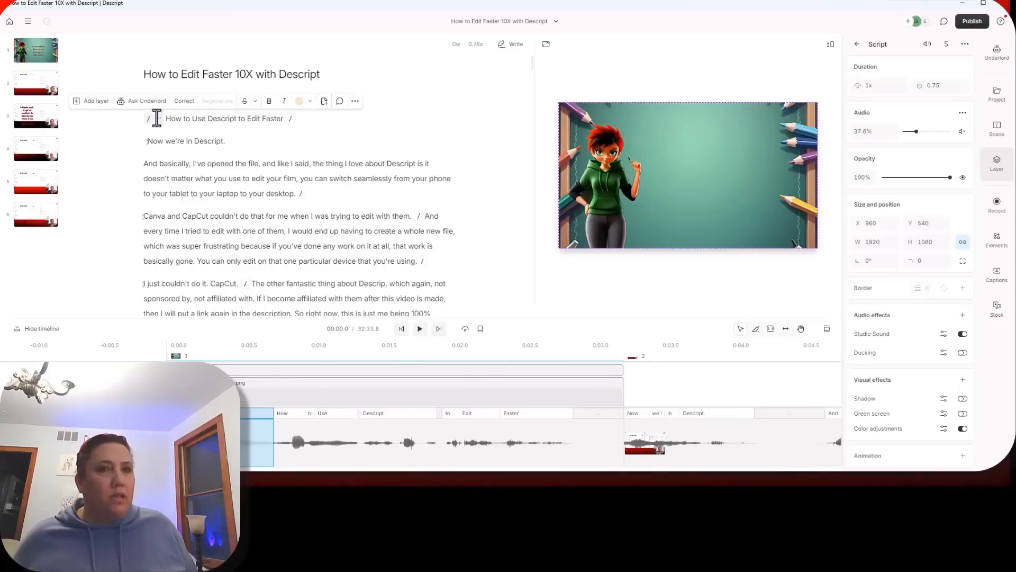
key(BackSpace)
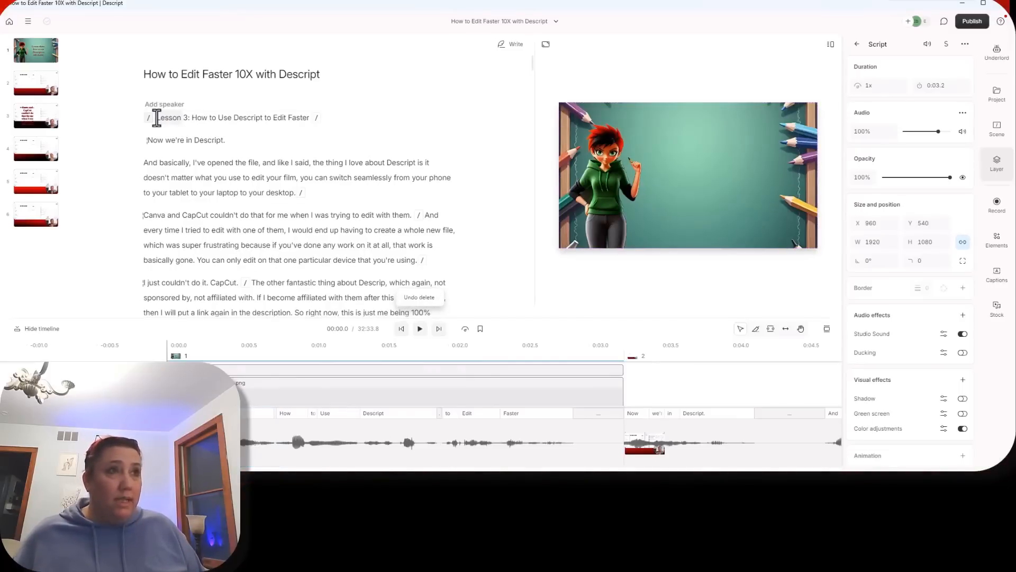
- Break the opening line after "Lesson 3:" so "How to Use Descript to Edit Faster" starts a new paragraph, and play back the captions
click(191, 117)
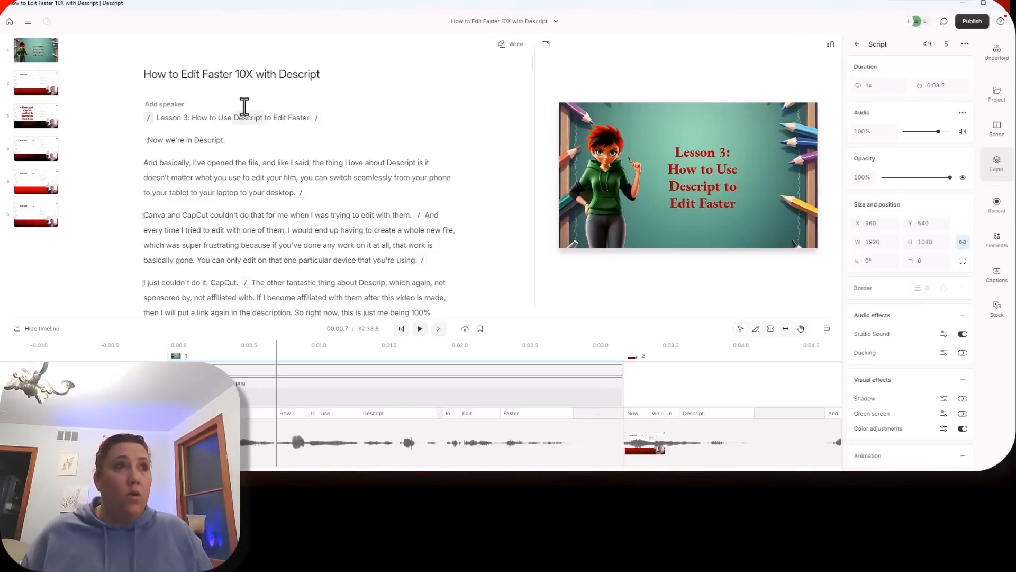
key(Return)
click(155, 117)
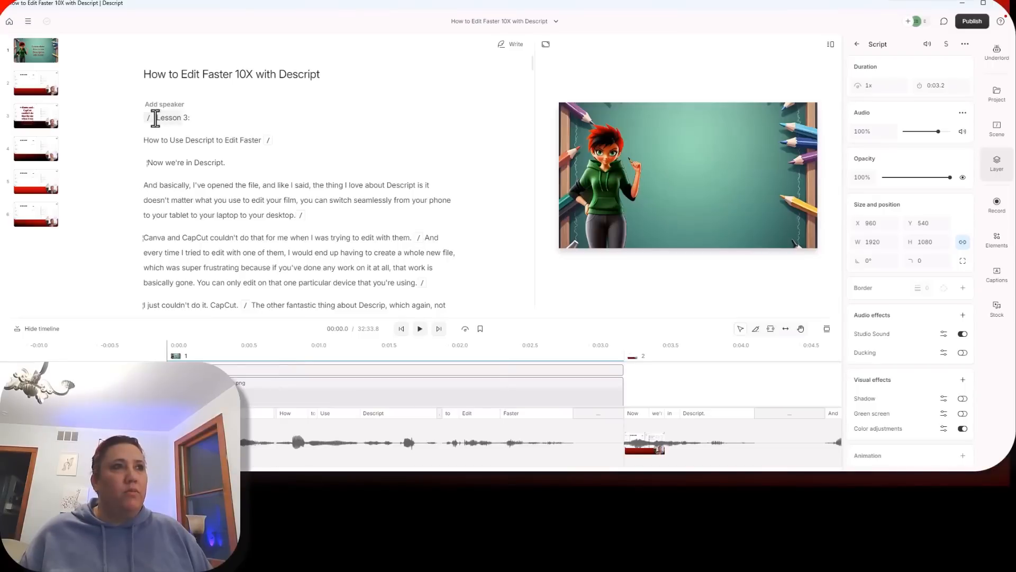
key(space)
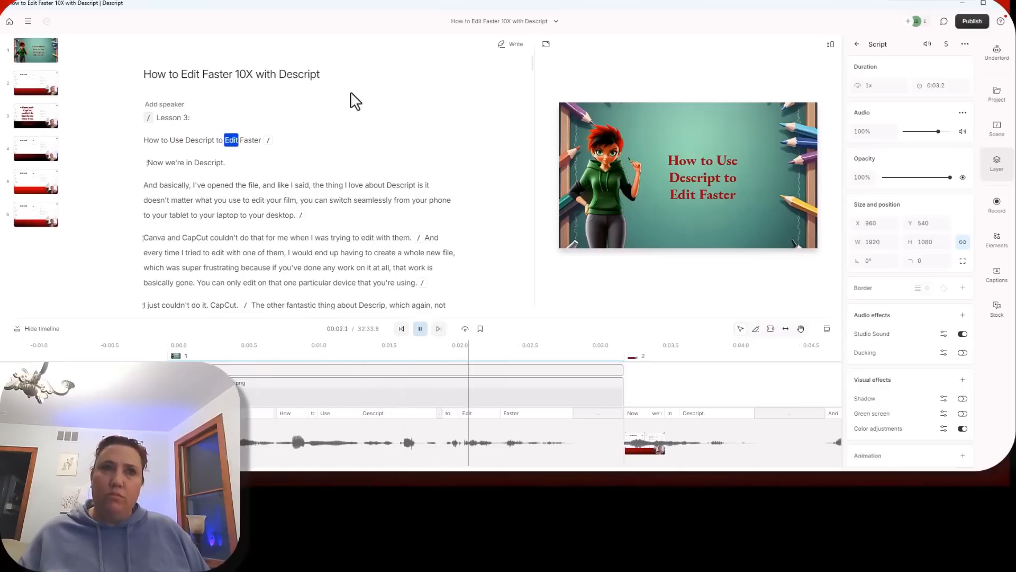
key(space)
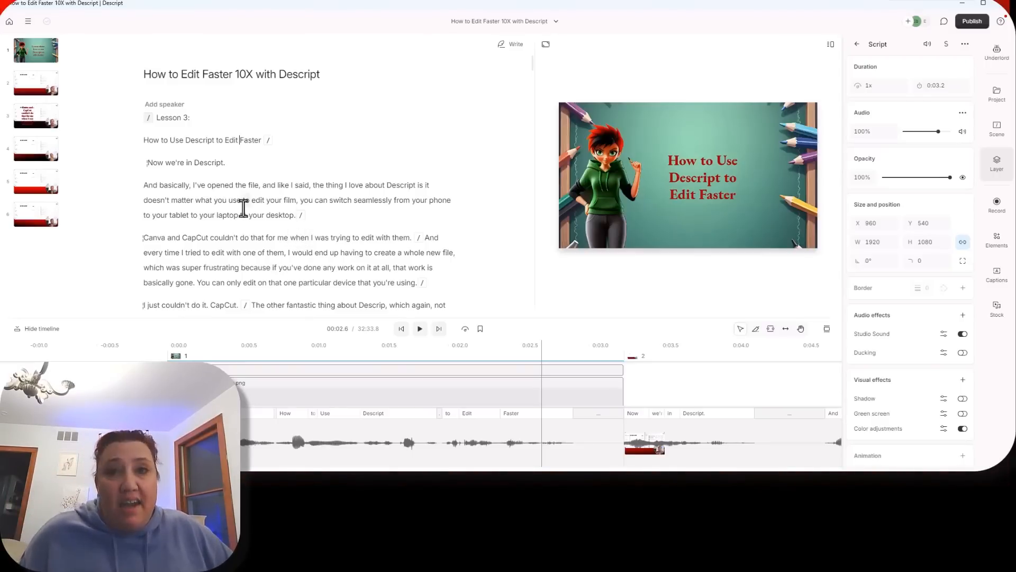
- Add a text layer over the sentence "Now we're in Descript."
mouse_move(224, 163)
mouse_down()
mouse_move(151, 162)
mouse_move(231, 166)
mouse_up()
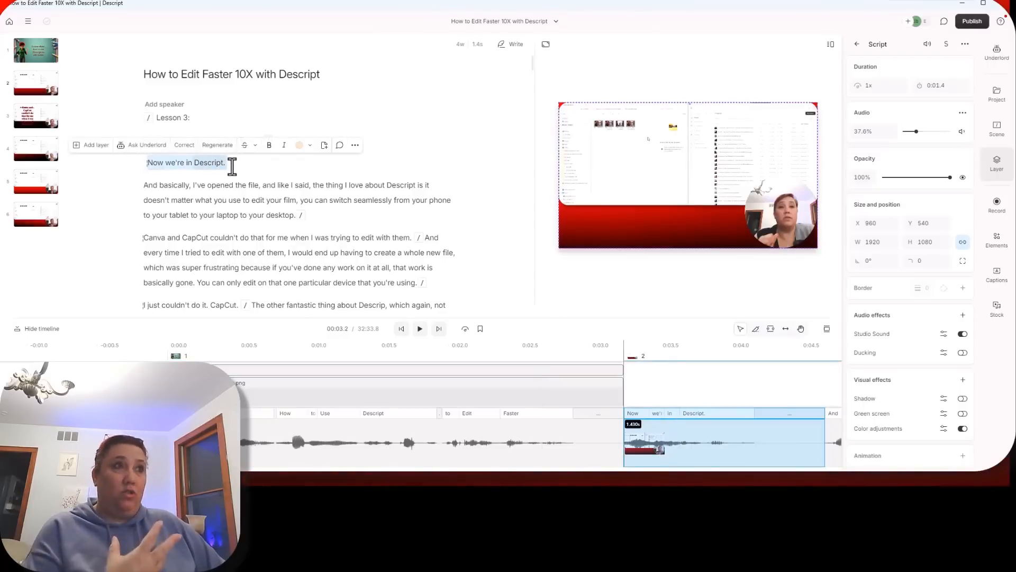
double_click(202, 164)
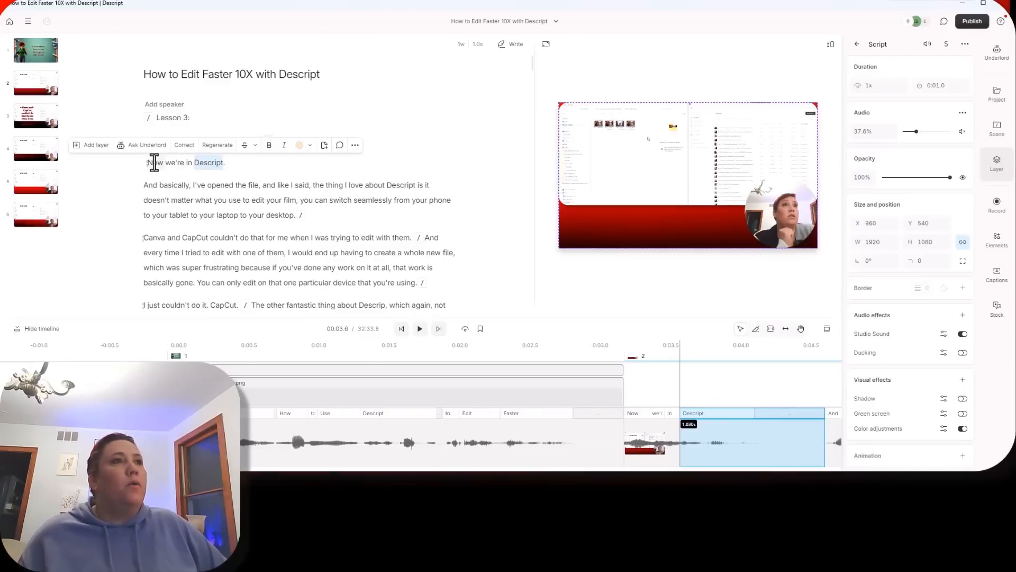
drag(152, 162, 224, 163)
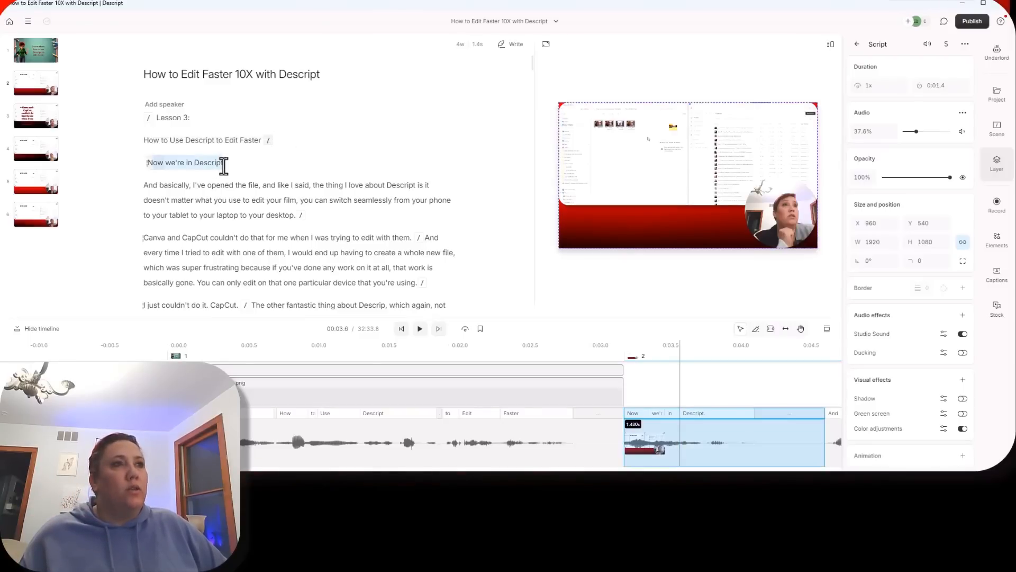
click(91, 144)
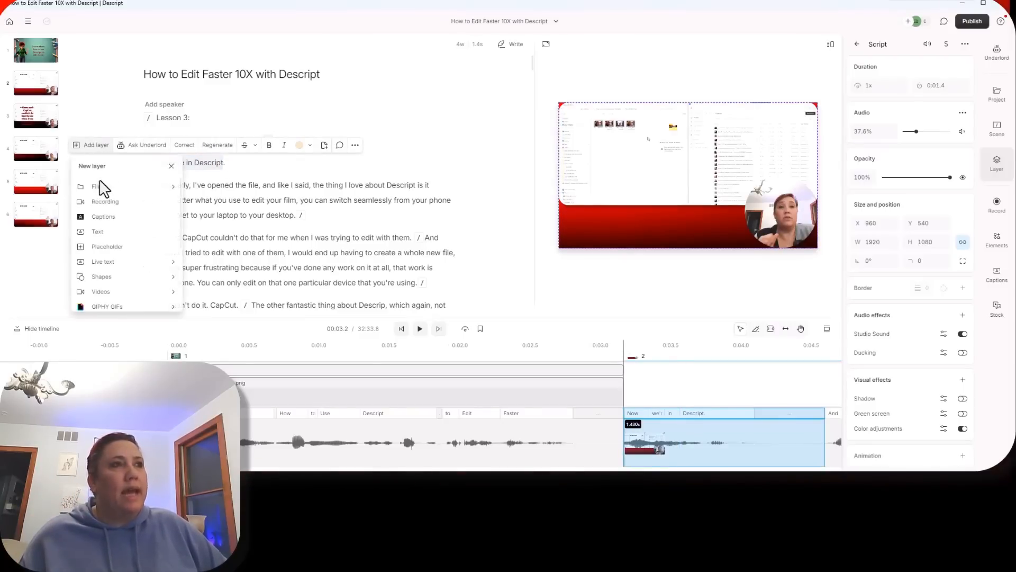
click(99, 230)
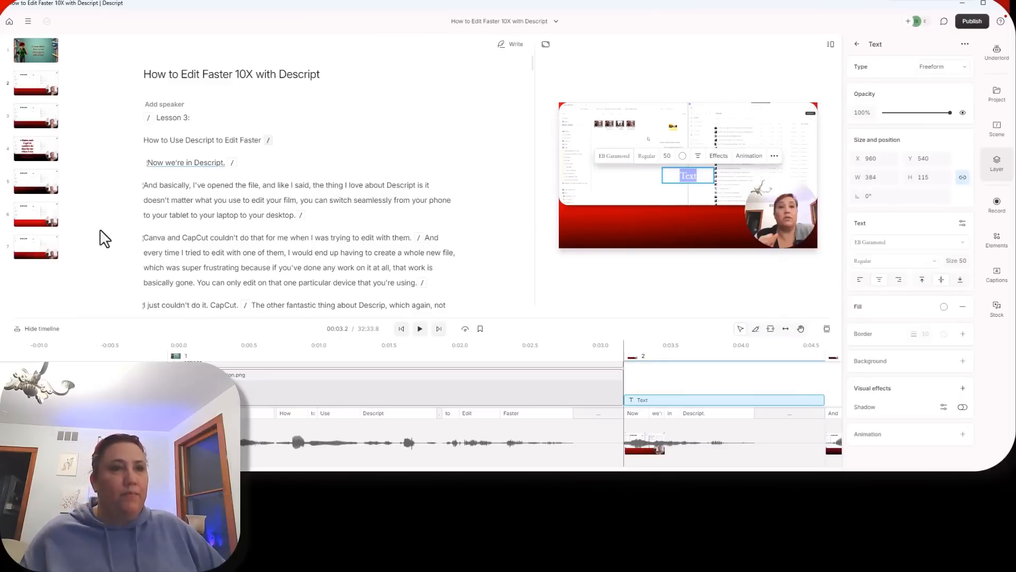
- Format the new text layer with a dark red fill, Extra Bold weight and font size 80
click(680, 156)
click(680, 156)
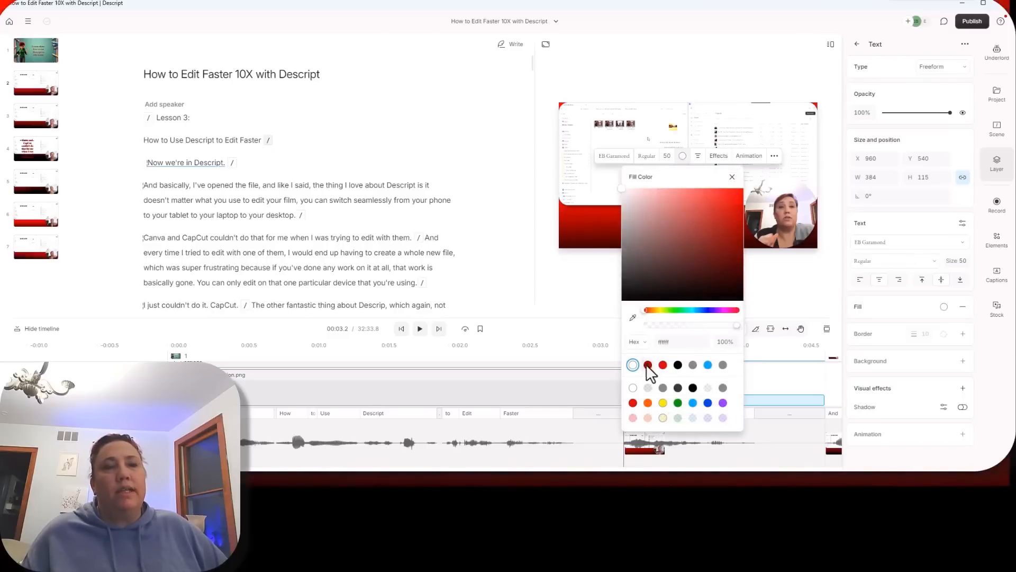
click(662, 365)
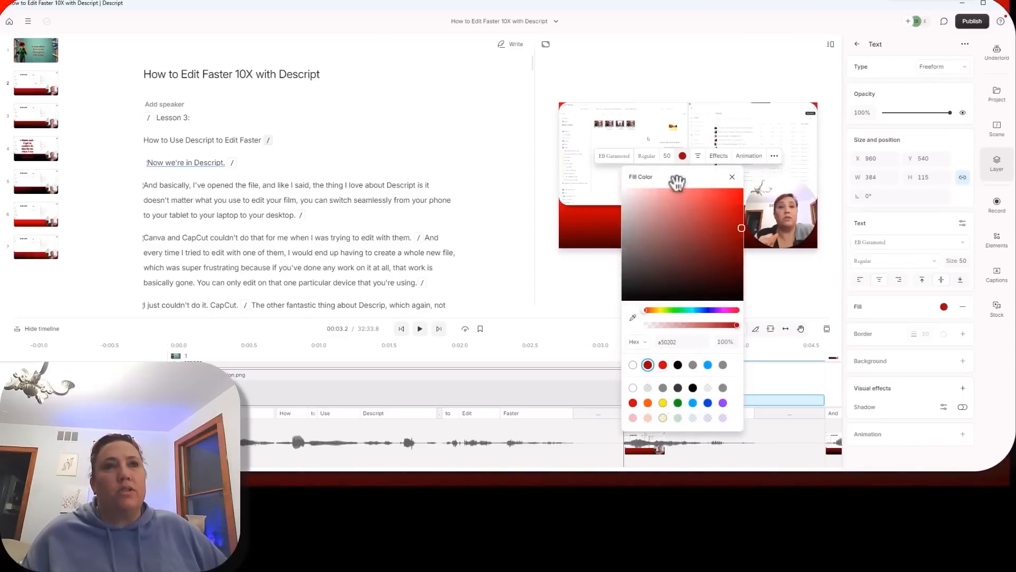
click(646, 157)
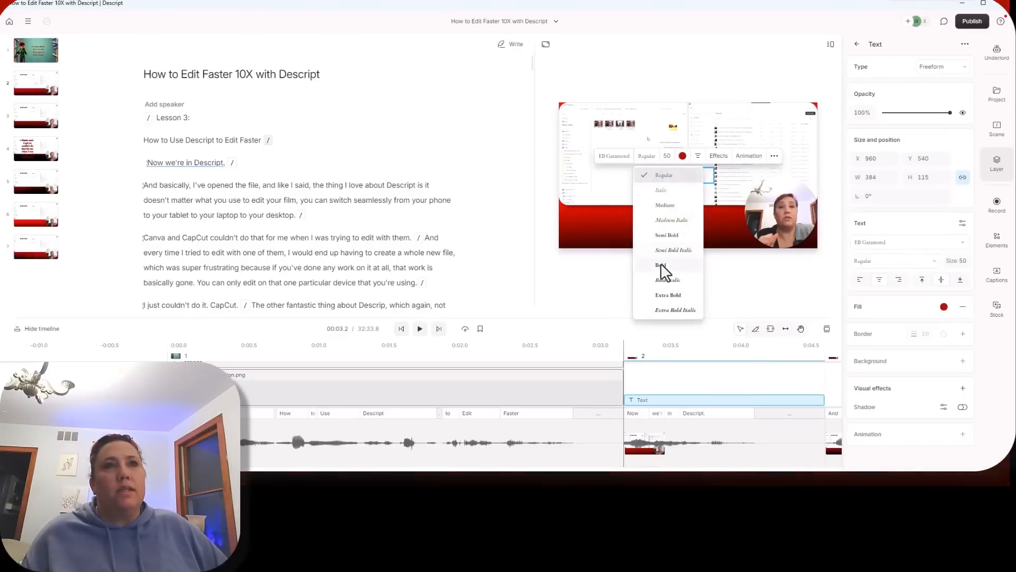
click(669, 297)
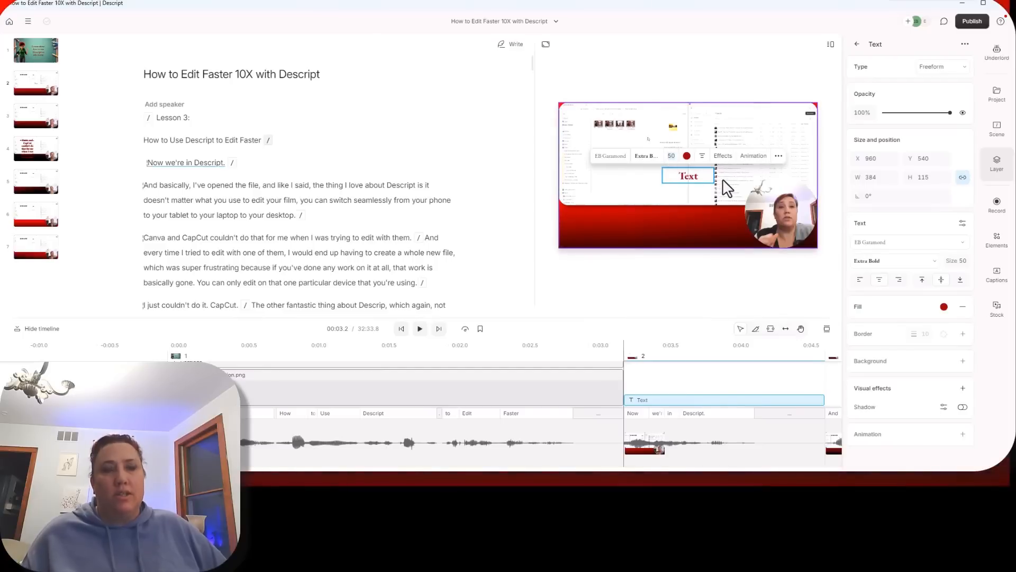
- Replace the placeholder text with "Descript", widen its box to fit on one line and place it over the left screen capture
double_click(689, 178)
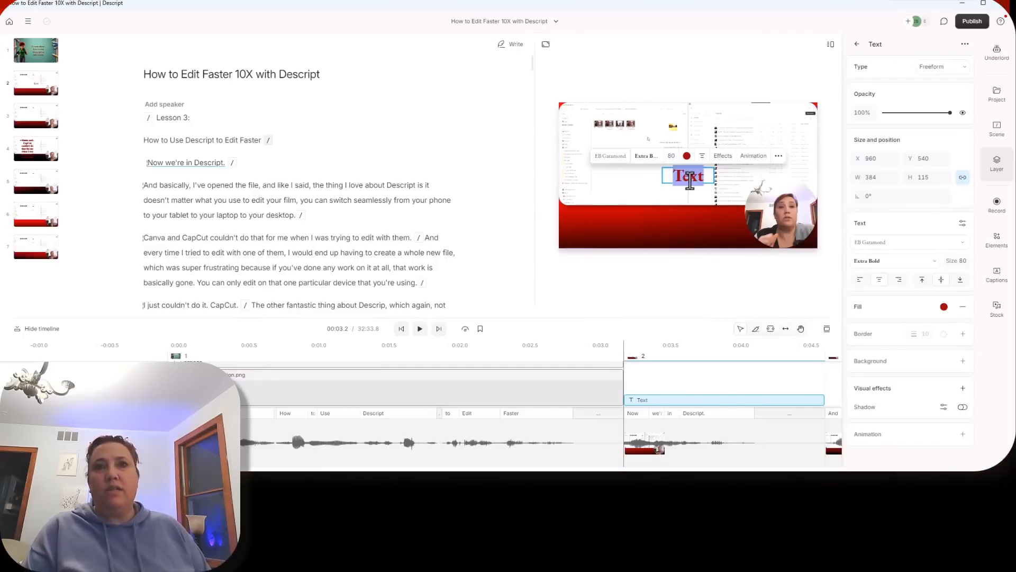
text(Descript)
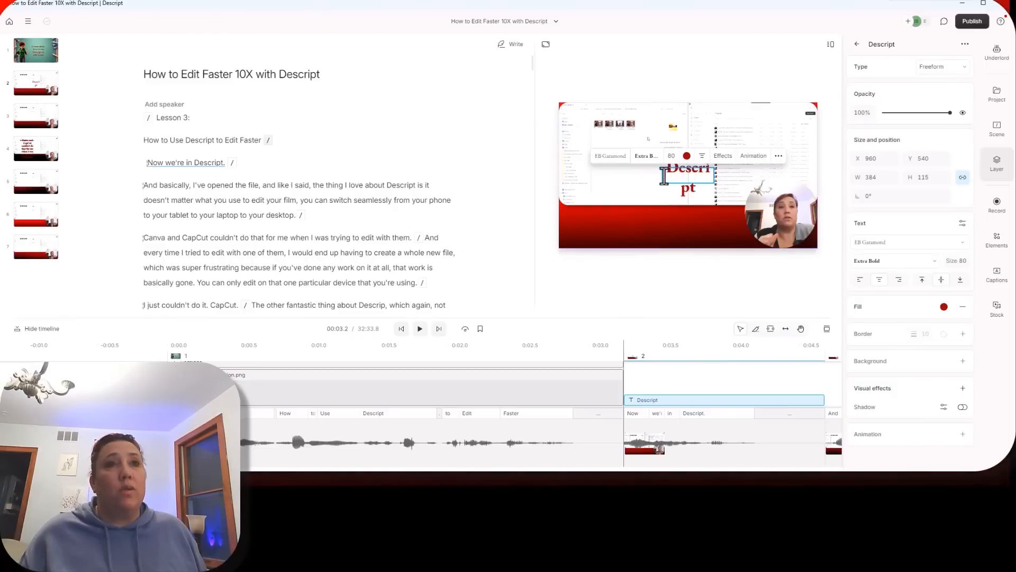
click(700, 183)
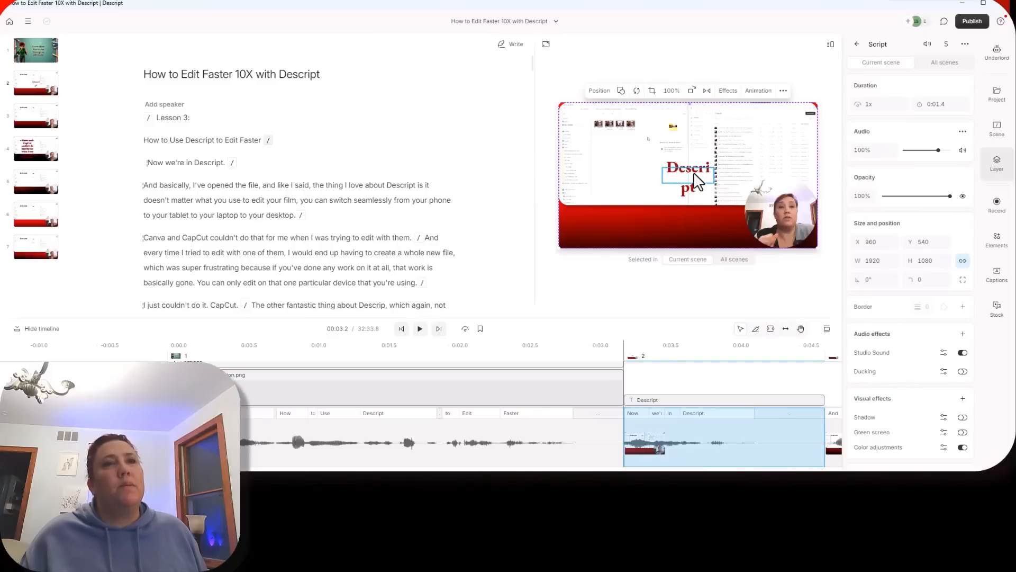
click(693, 171)
drag(693, 172, 626, 166)
click(686, 290)
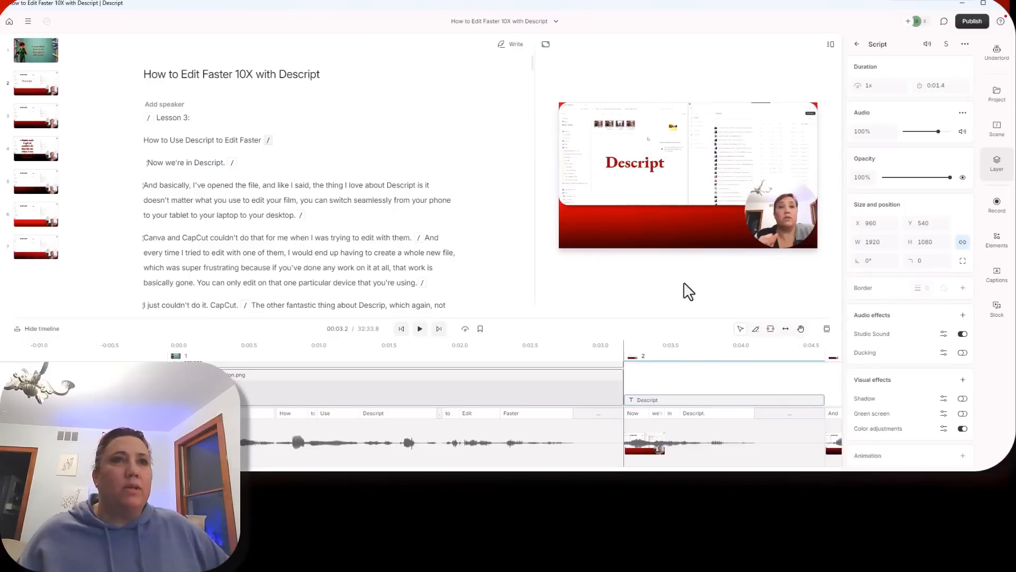
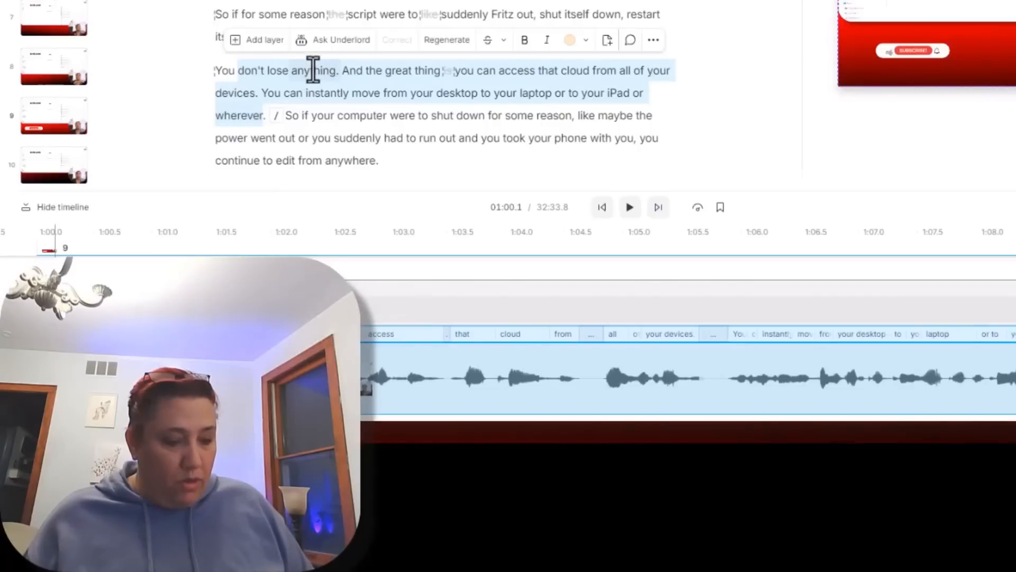
- Undo the scene boundary move after "wherever." and try inserting another scene break before "You don't lose anything."
key(ctrl+z)
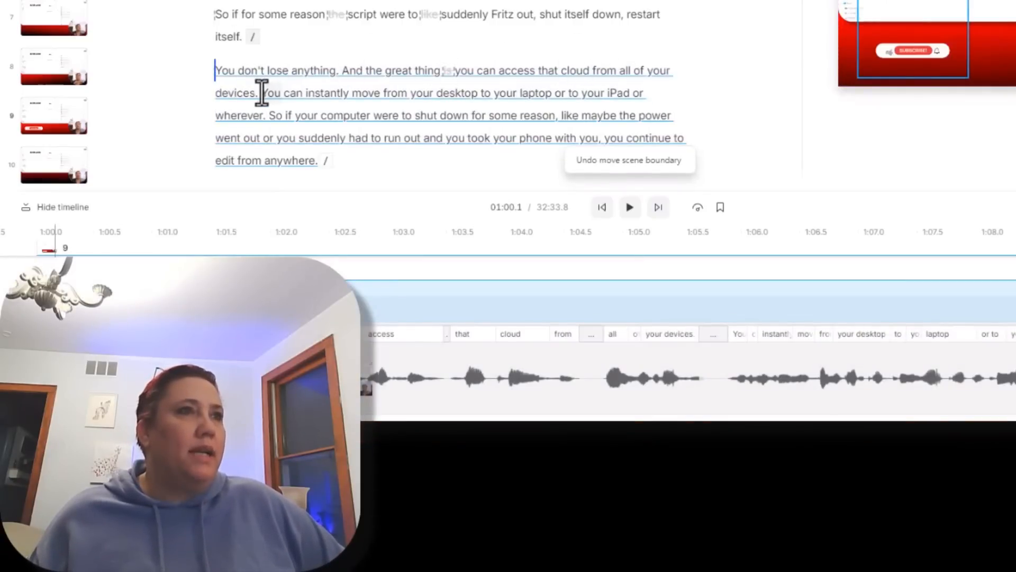
text(/)
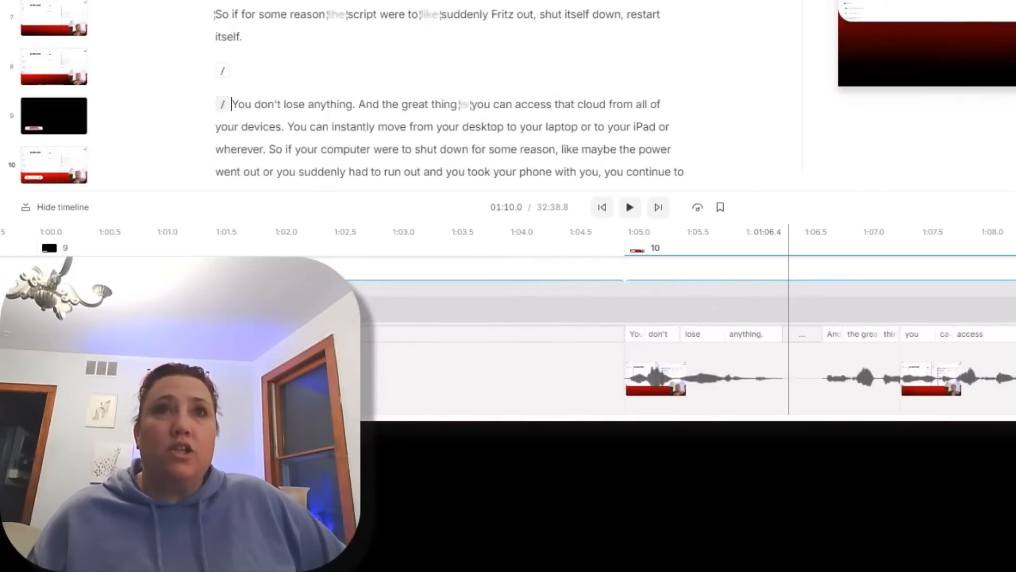
click(786, 309)
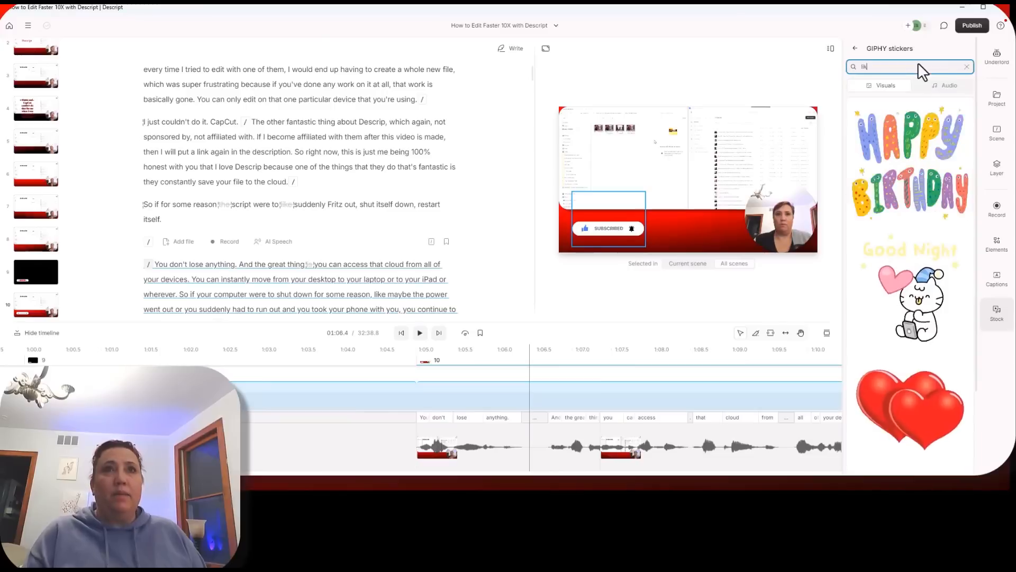
- Start a new scene before "You can instantly move" and add the blue thumbs-up Like sticker from a GIPHY search for "like"
text(e)
scroll(181, 205, down, 2)
text(/)
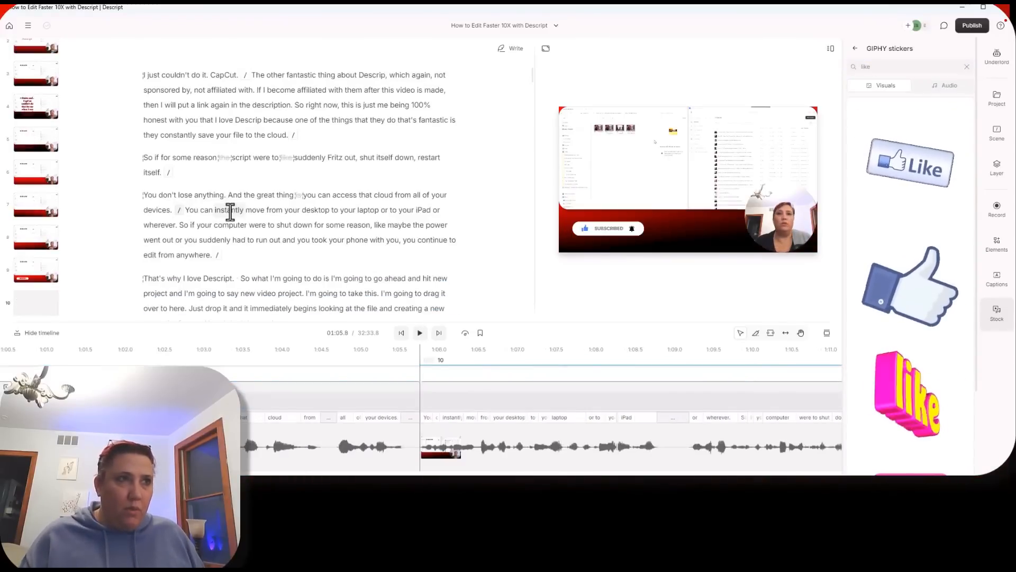
click(229, 211)
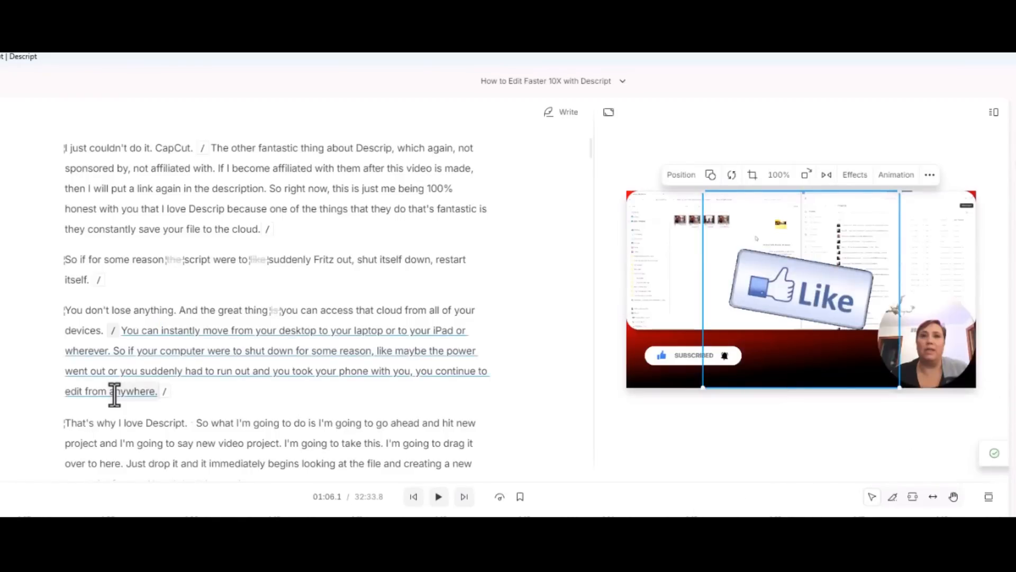
- Play back the script from "itself." to check the Like sticker's timing
click(73, 274)
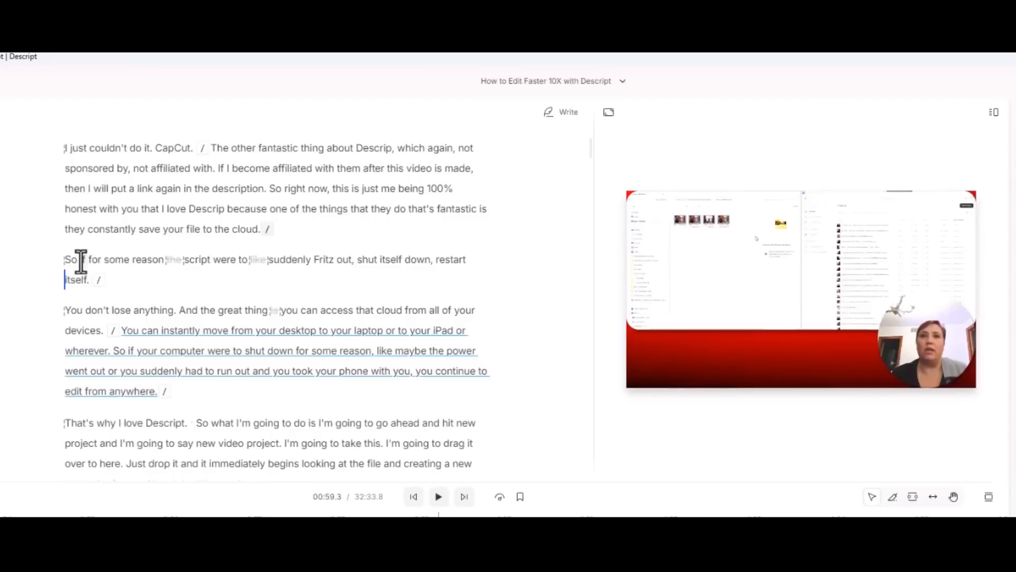
key(space)
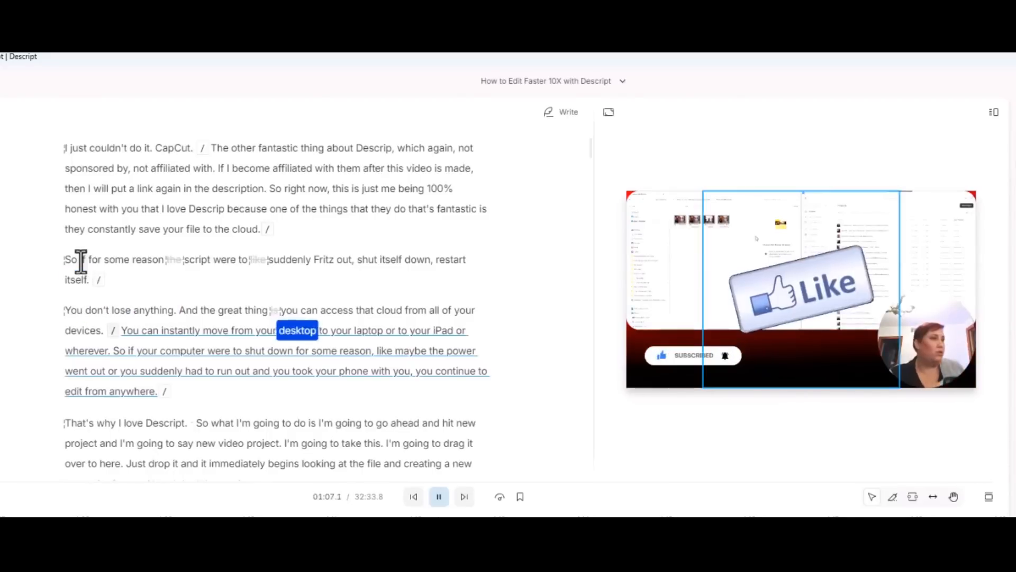
key(space)
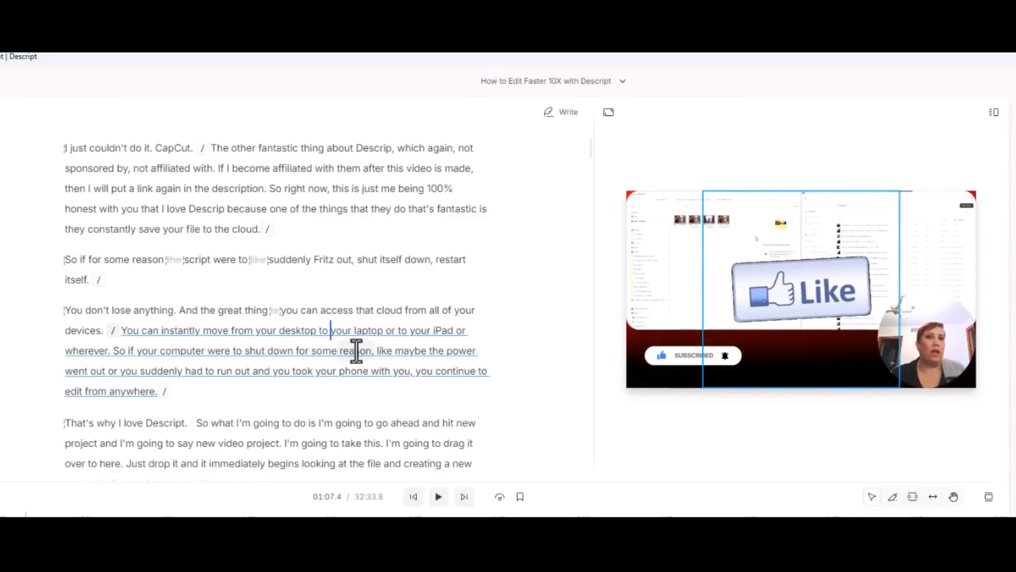
- Start a new scene before "like maybe the power went out" and add the pink "Leave a comment!!" sticker to it
click(393, 339)
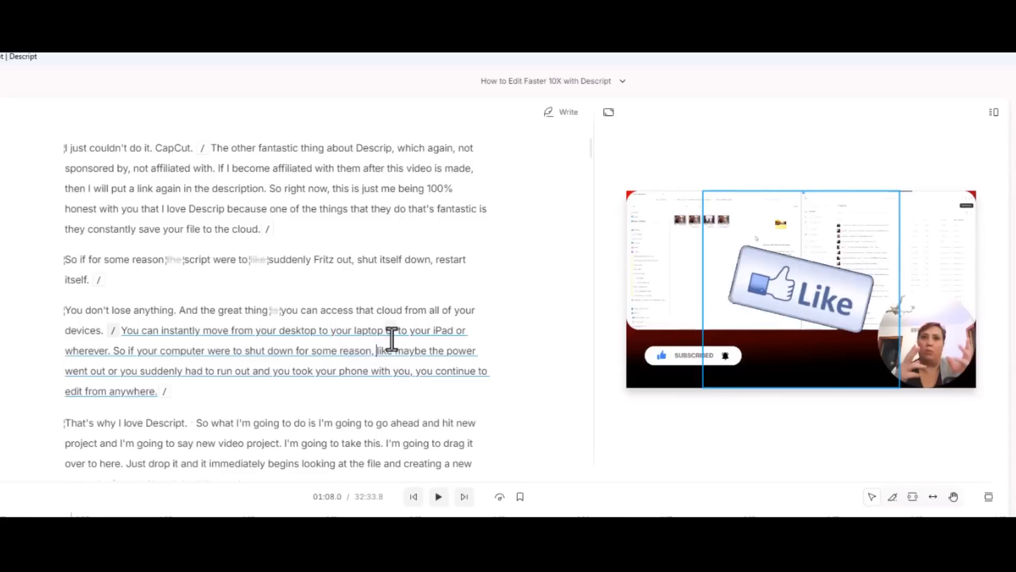
text(/)
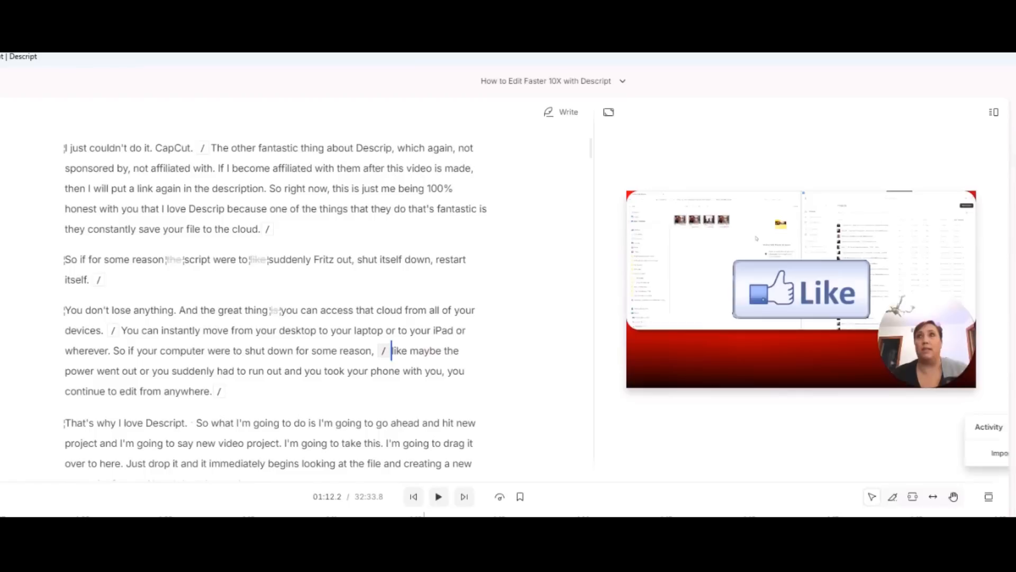
click(702, 336)
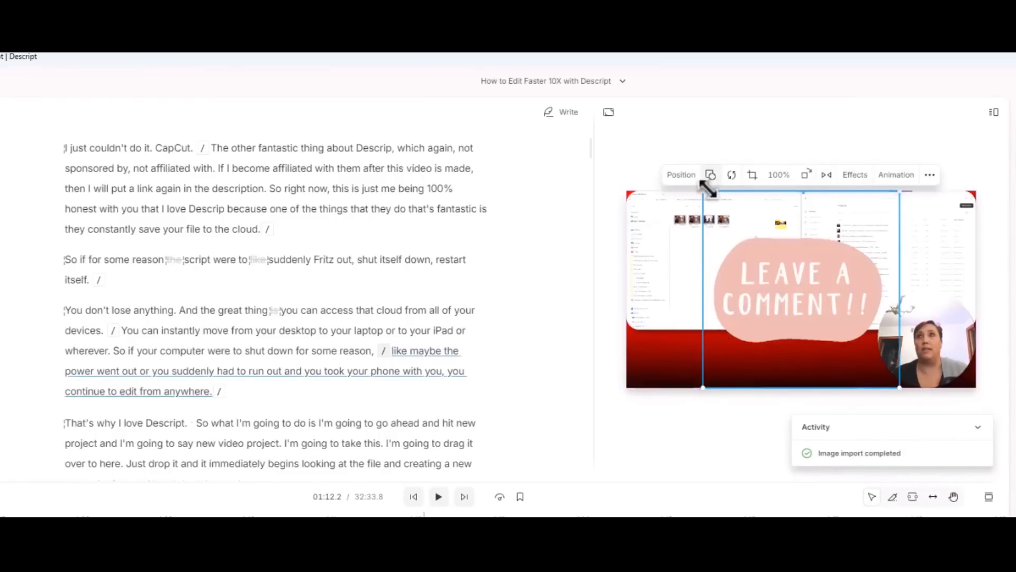
- Shrink the comment and Like stickers, placing the comment in the video frame's upper-left corner and the Like in its upper-right
drag(703, 194, 805, 318)
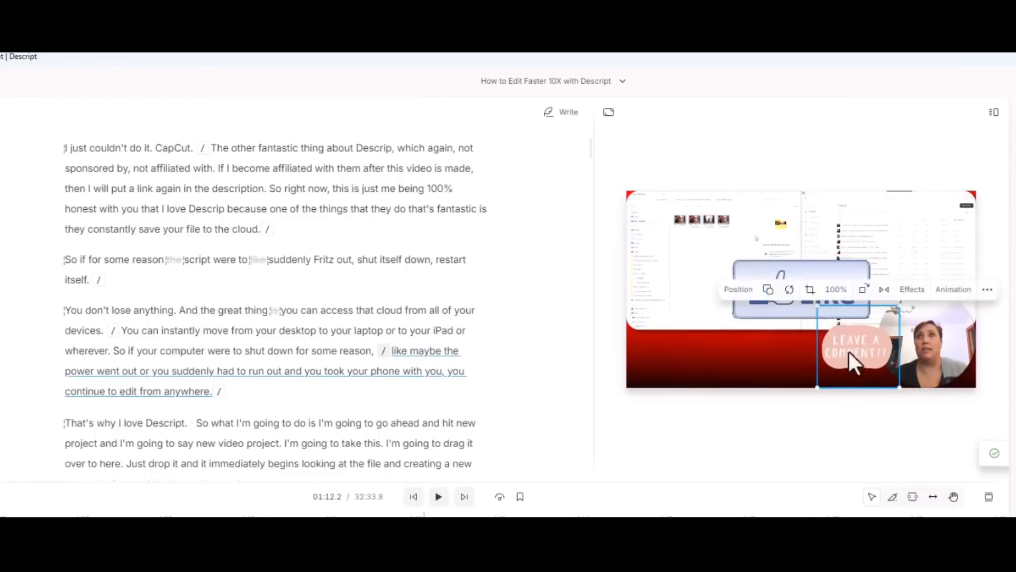
drag(849, 351, 658, 226)
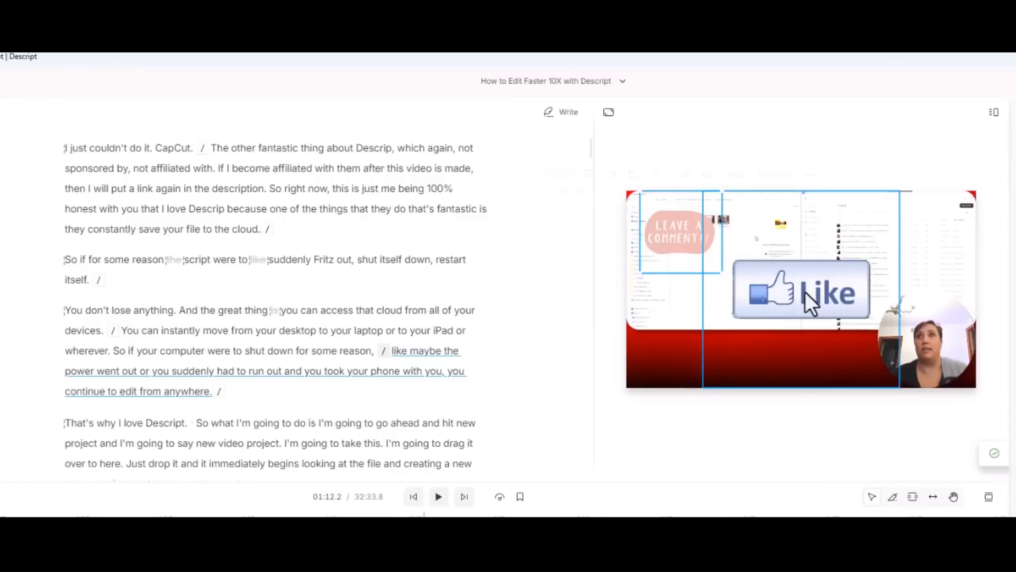
click(805, 291)
drag(805, 294, 898, 249)
drag(794, 341, 880, 277)
drag(931, 205, 903, 238)
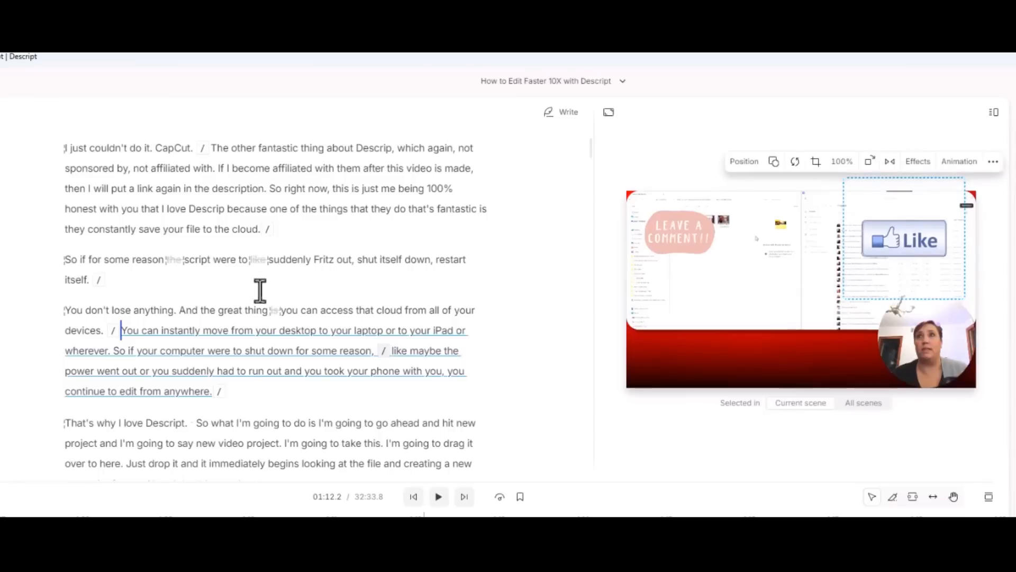
- Play back the script from "that cloud from all of your devices" to check how the stickers appear
click(75, 333)
click(363, 312)
key(space)
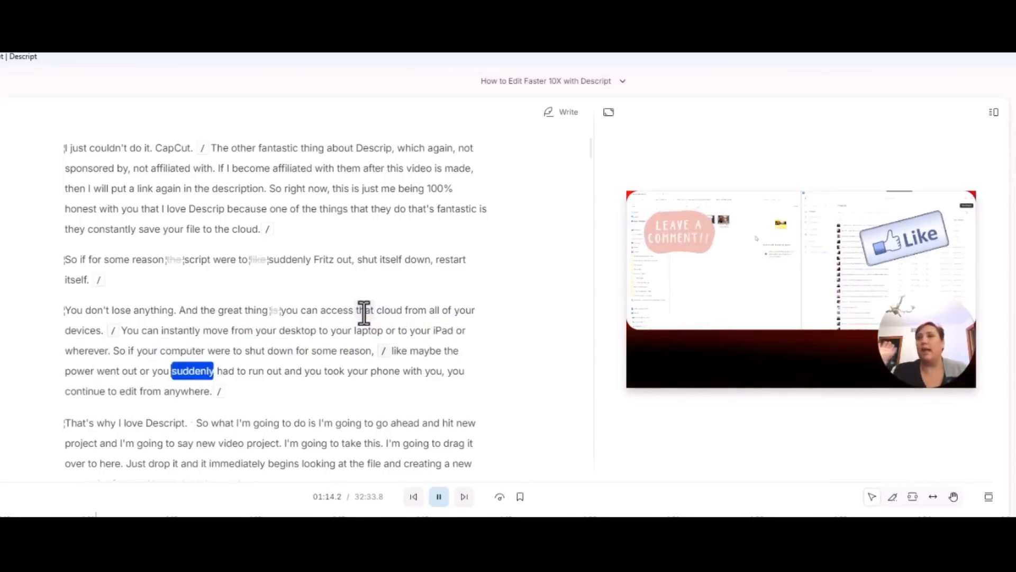
key(space)
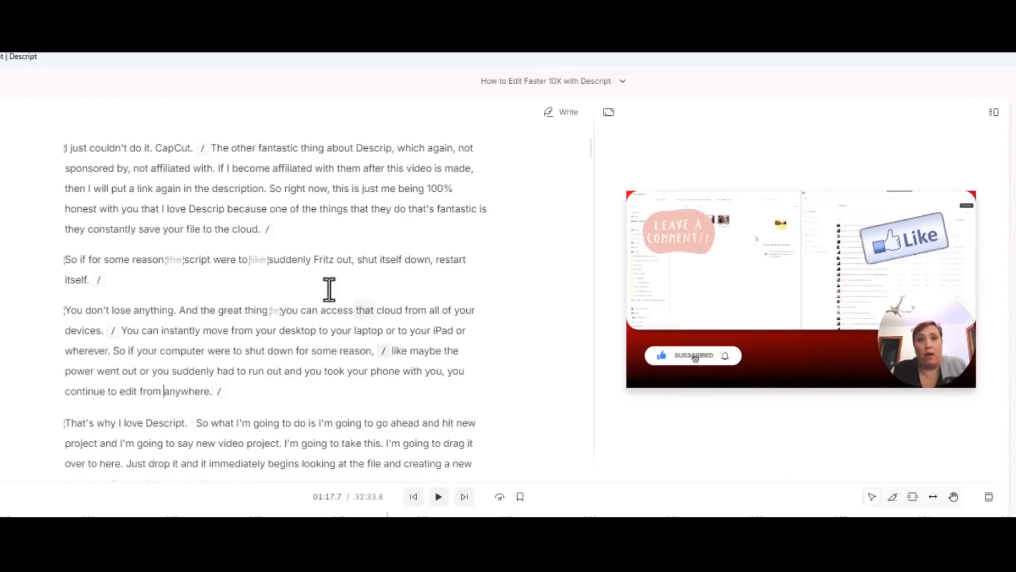
- Look through the scene thumbnails and go to the scene starting with "That's why I love Descript."
click(46, 352)
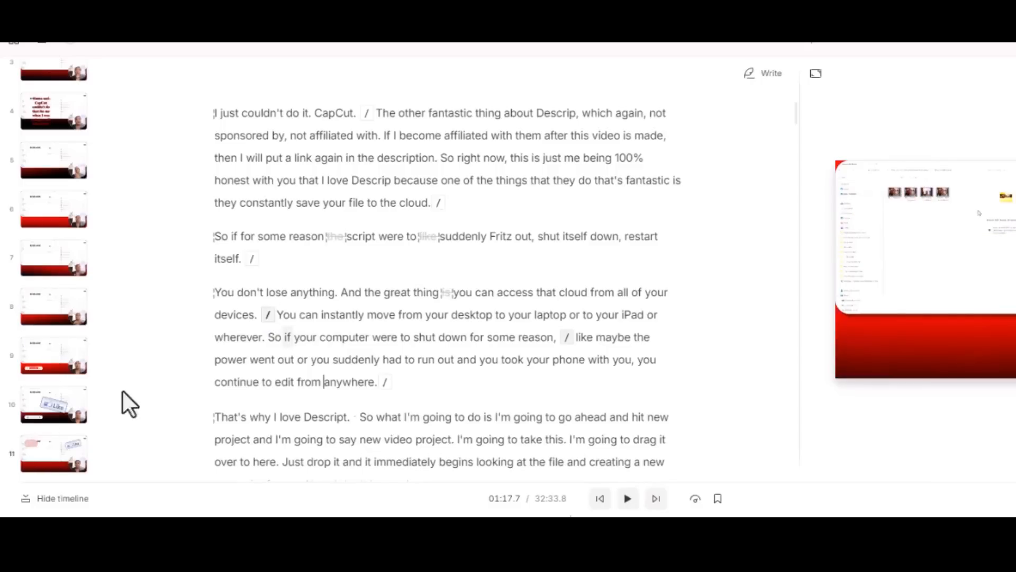
click(50, 461)
click(37, 456)
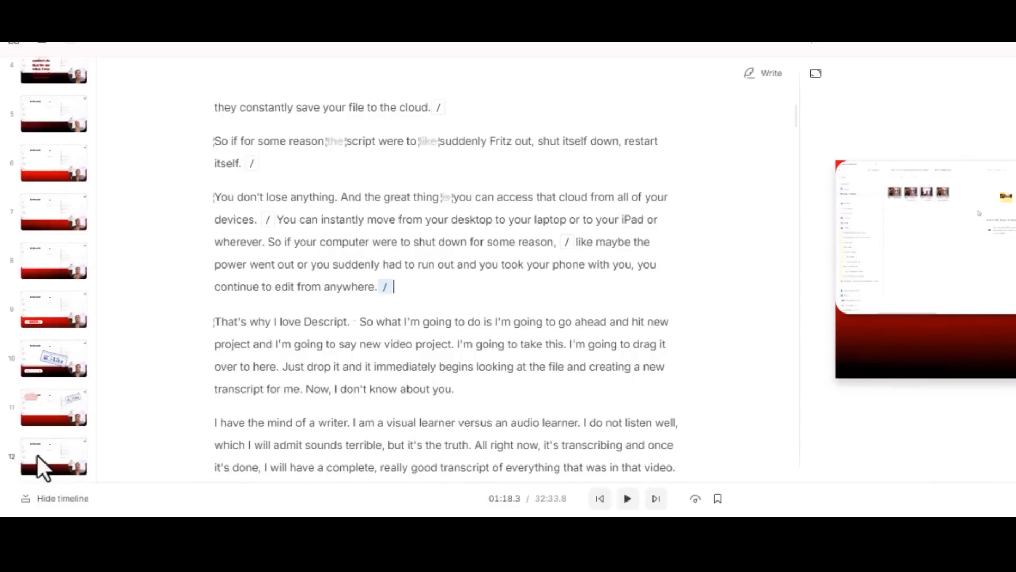
- Examine the stock items stored in the project's Stock Media folder
click(995, 92)
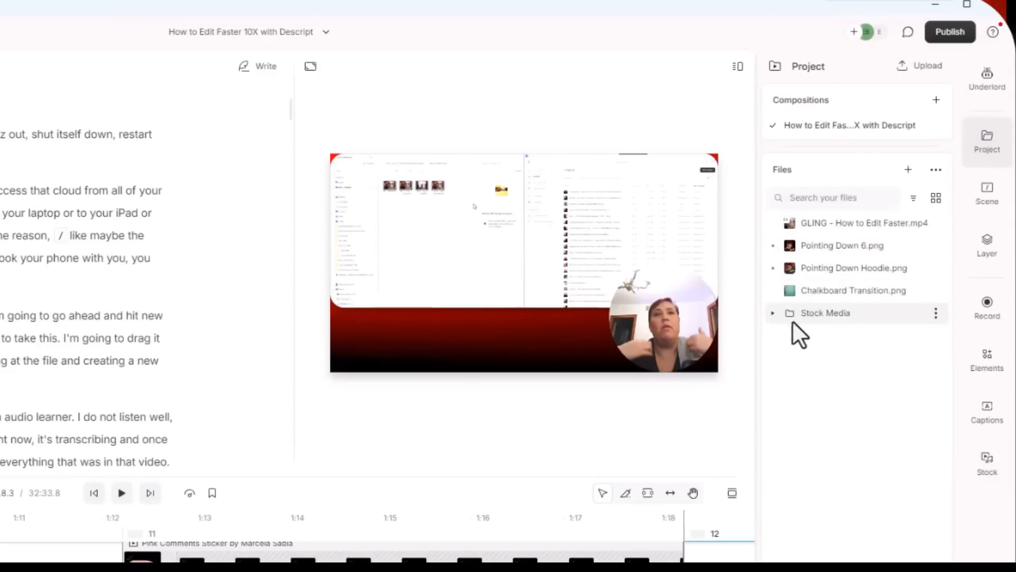
click(773, 313)
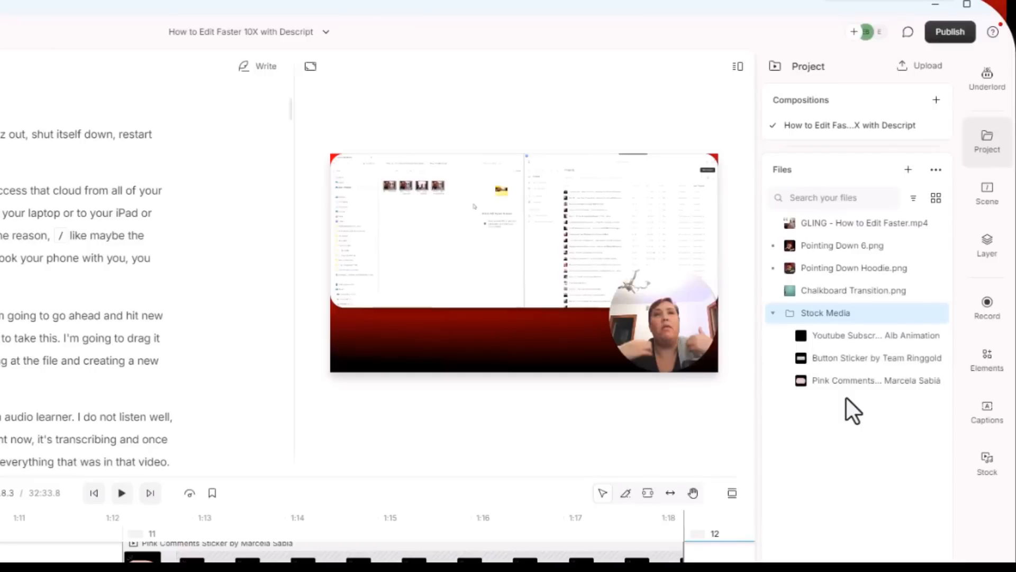
click(772, 312)
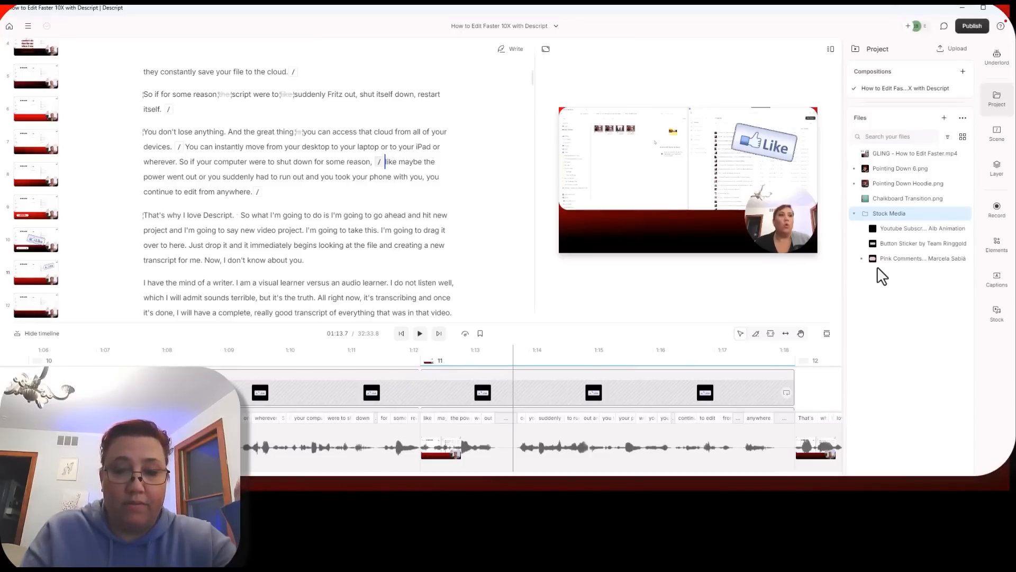
- Search the stock backgrounds for "fire"
click(1009, 321)
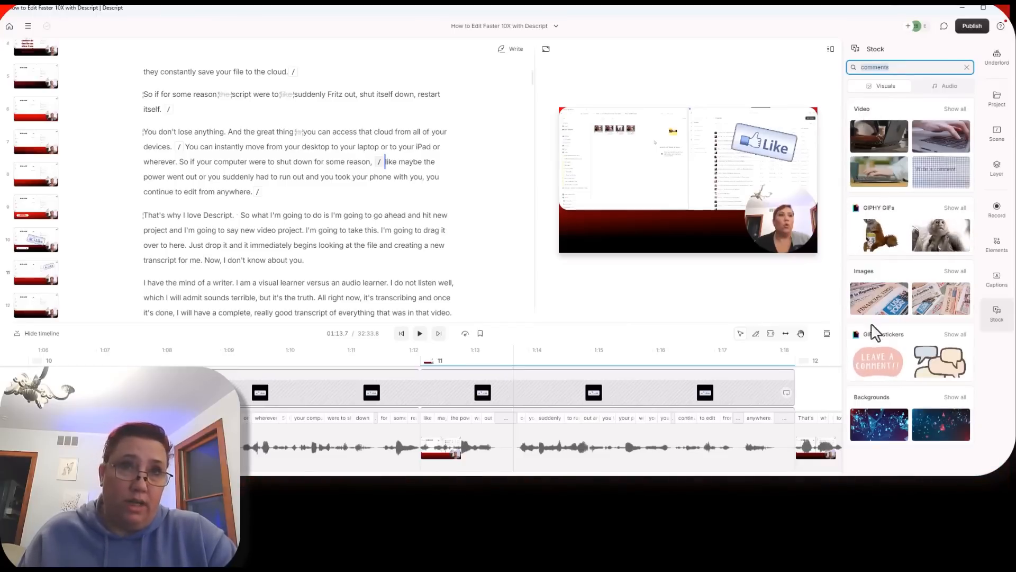
click(959, 397)
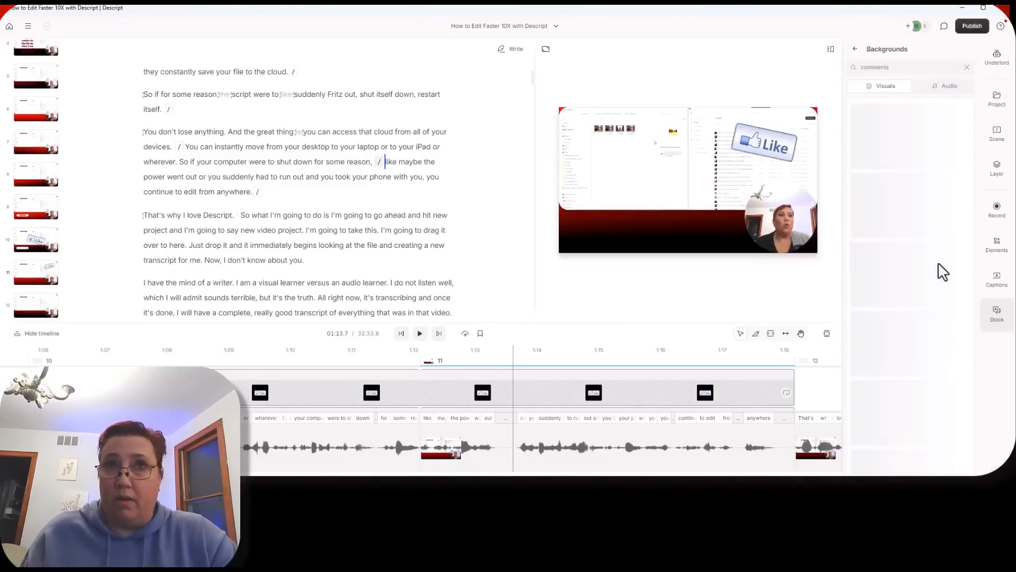
text(fire)
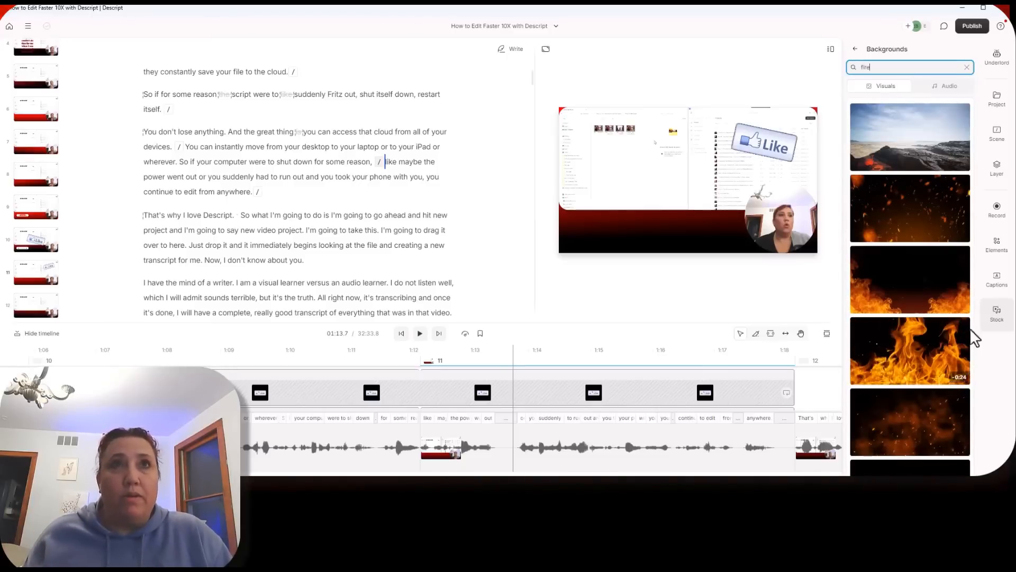
click(938, 88)
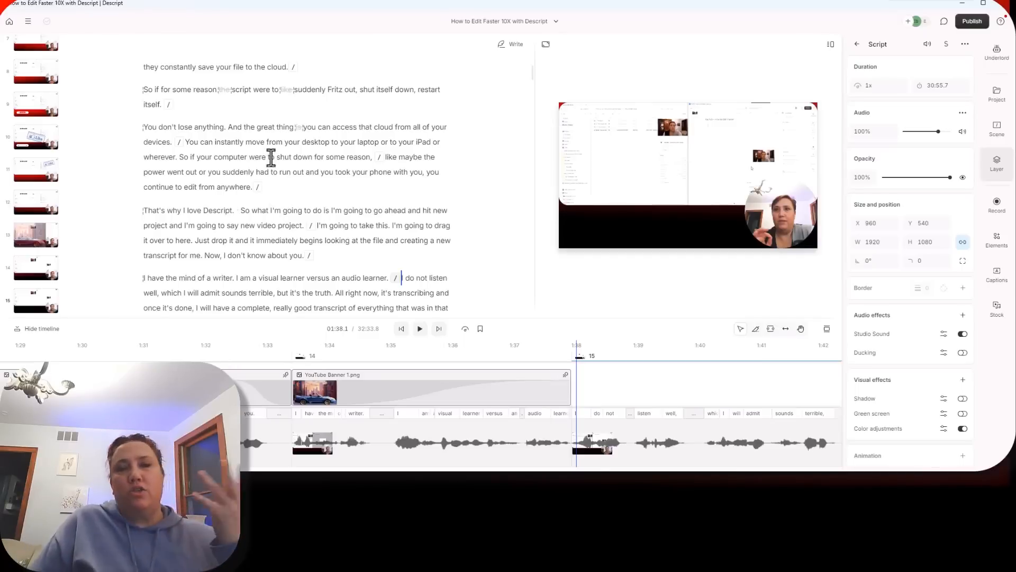
- Highlight the two script paragraphs from "Now, another thing that I will do" to "grab this one as well" in purple
scroll(264, 128, down, 3)
scroll(265, 128, down, 2)
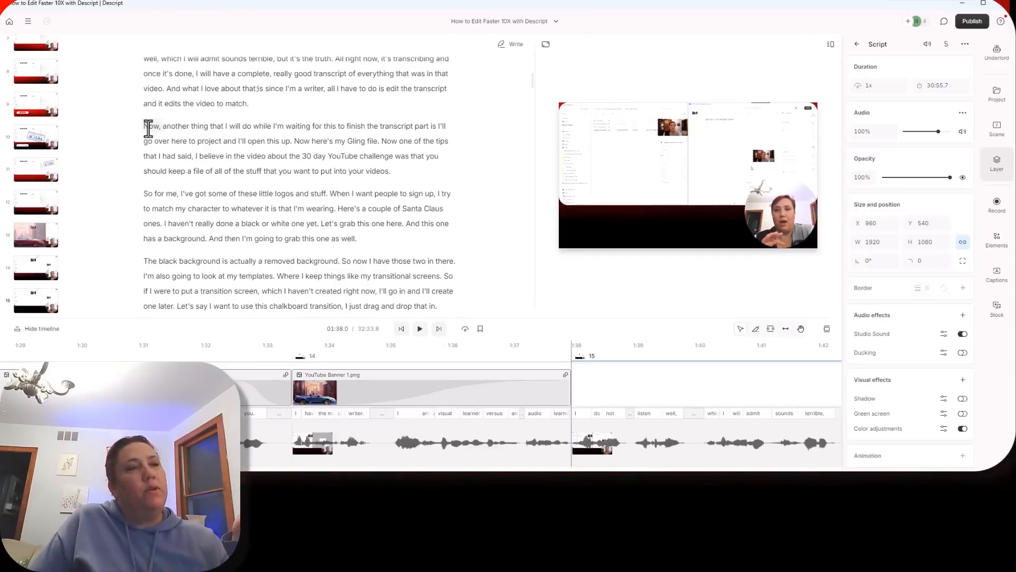
drag(148, 127, 355, 241)
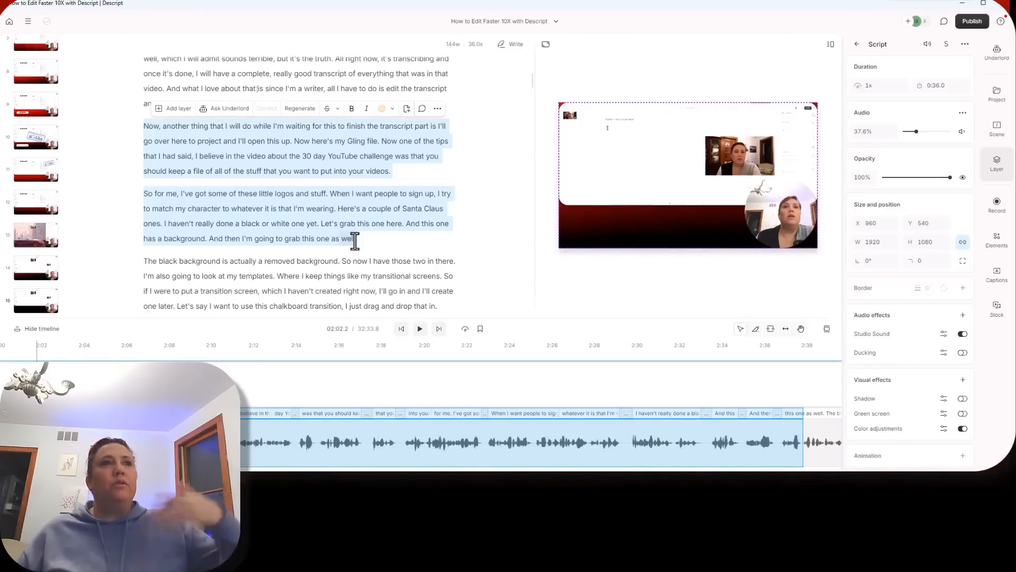
click(392, 108)
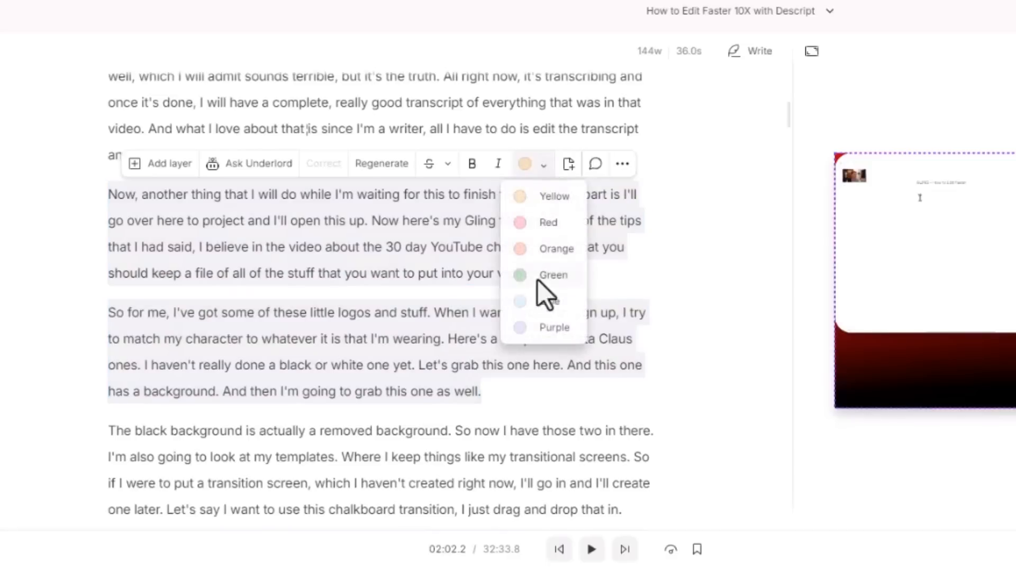
click(538, 329)
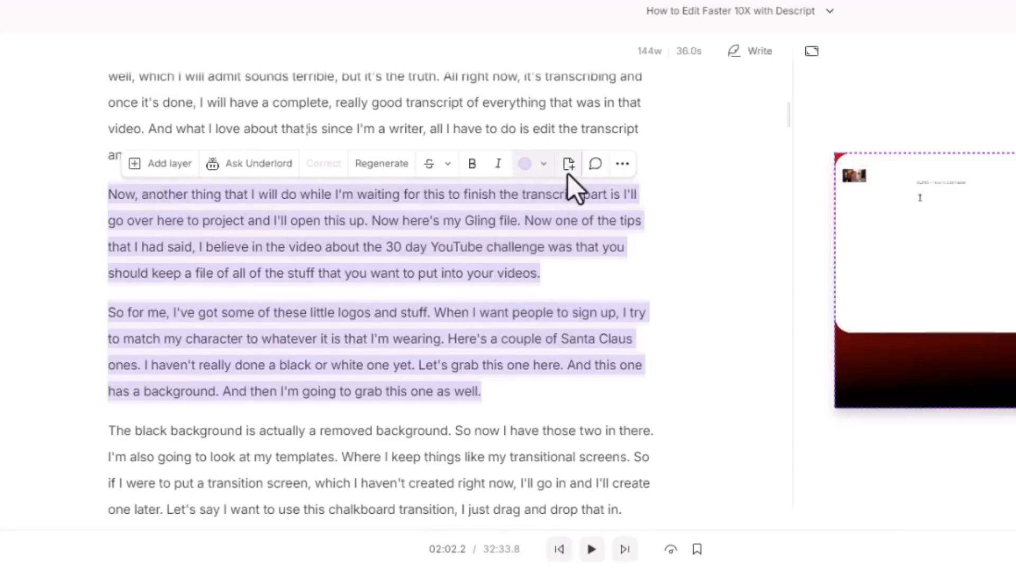
- Create a new clip composition from the purple-highlighted passage, open it, and select its entire transcript
click(830, 11)
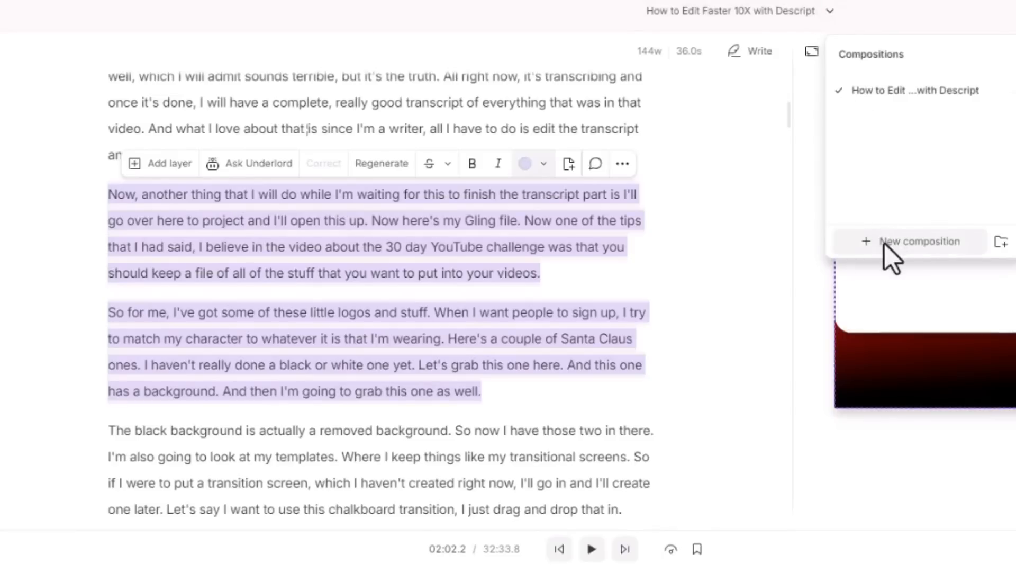
click(572, 165)
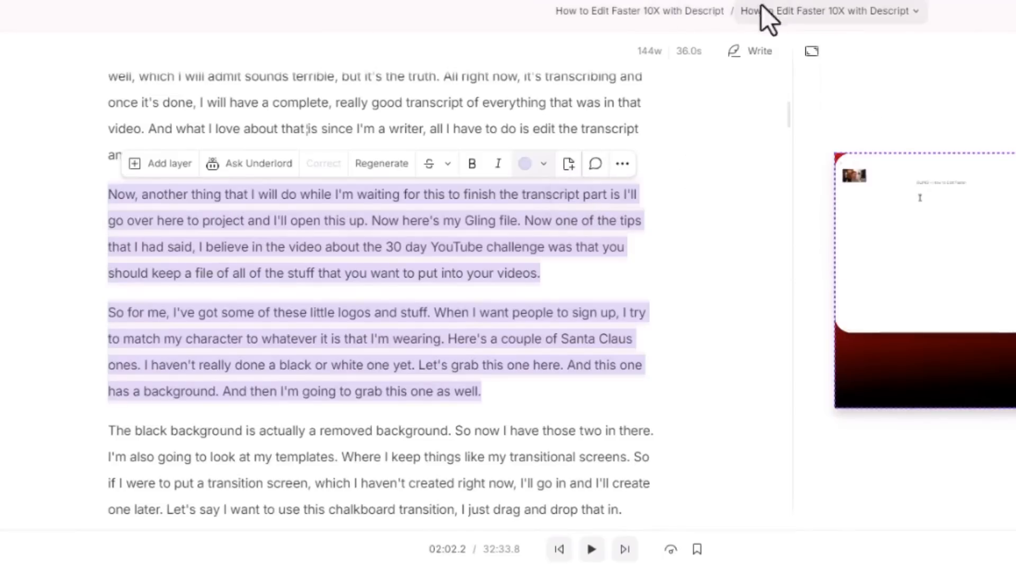
click(919, 19)
click(839, 117)
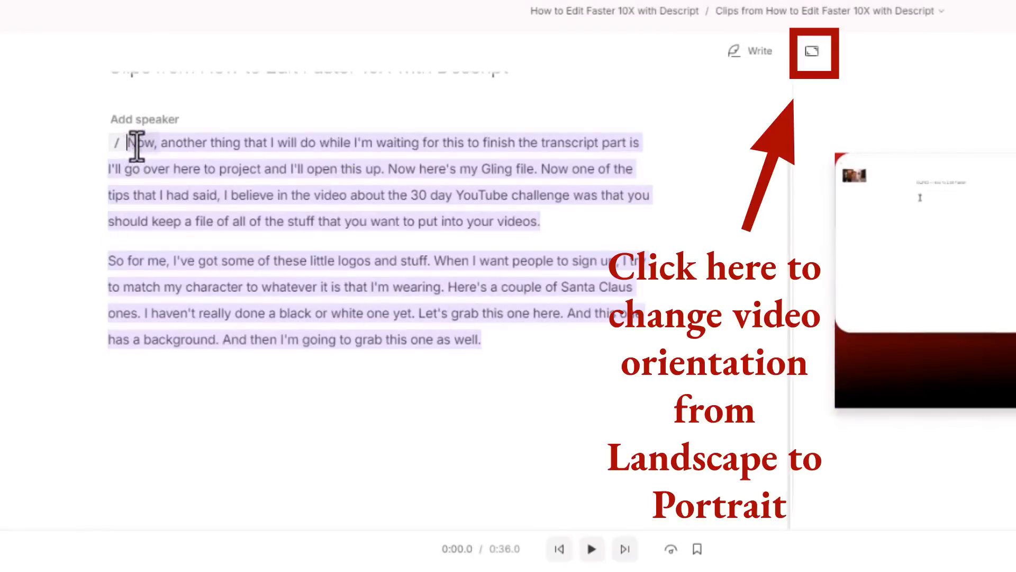
drag(137, 144, 509, 342)
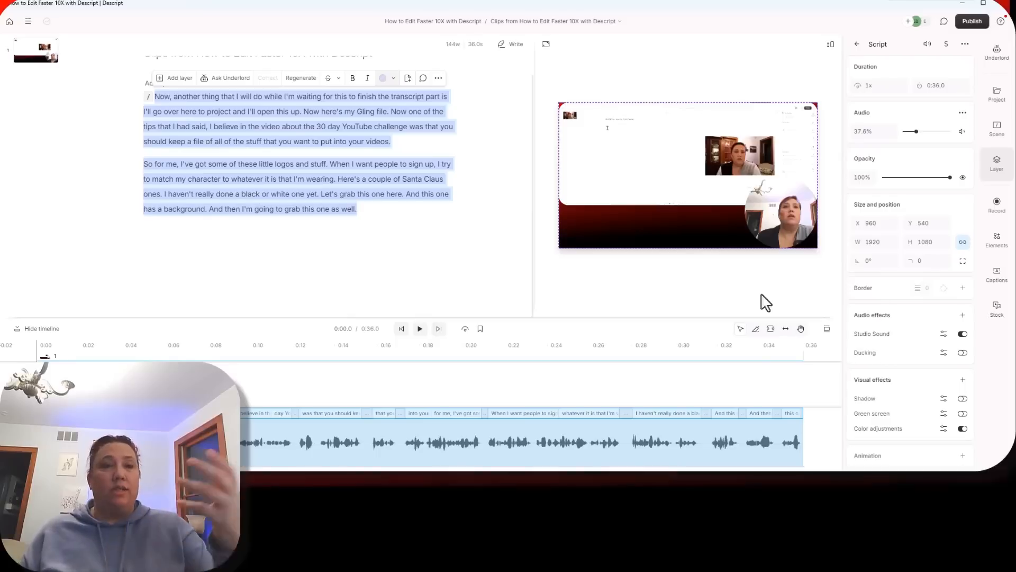
- Review the script of the main composition and go to the scene starting with "That's why I love Descript."
click(962, 428)
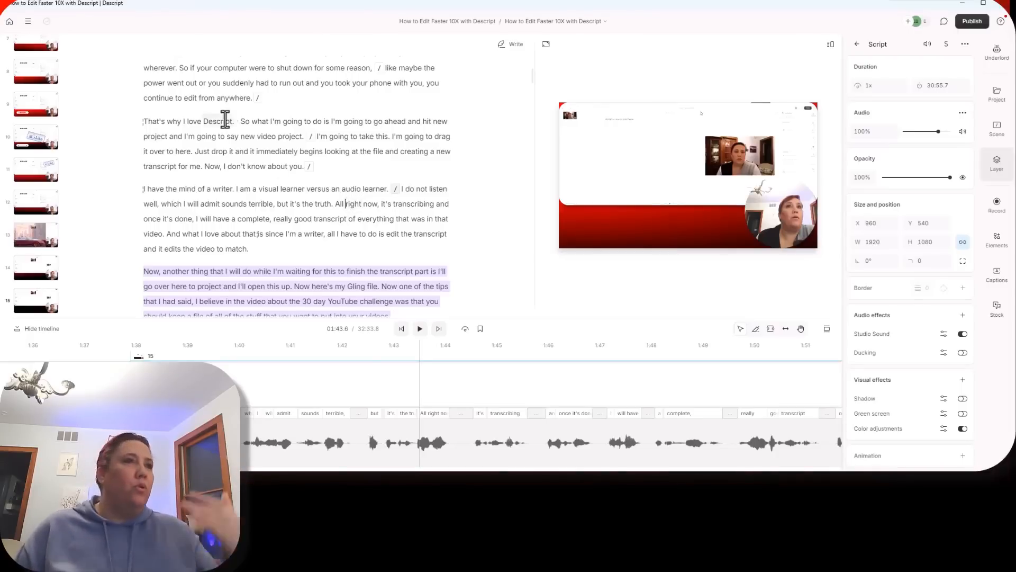
scroll(350, 208, down, 10)
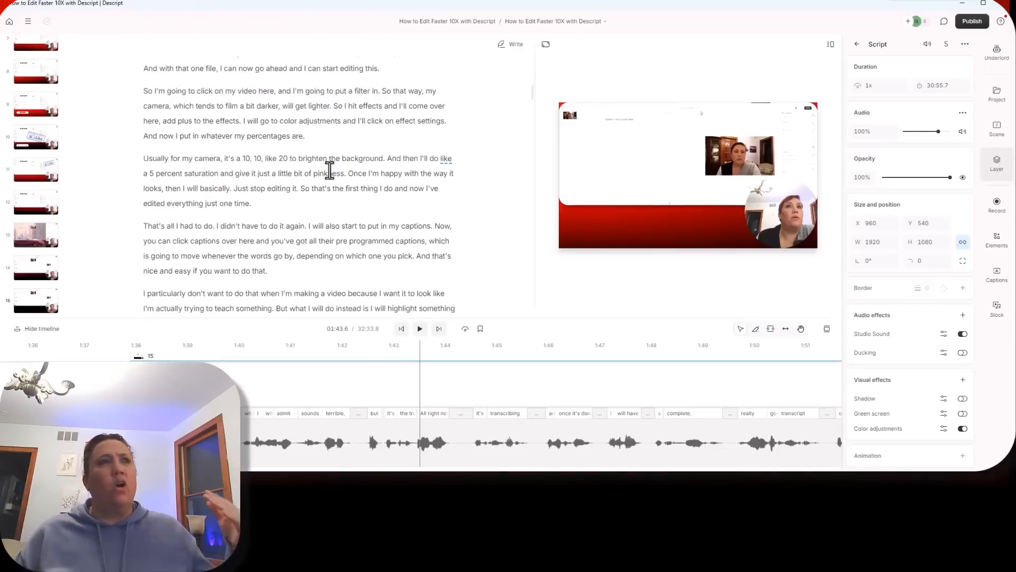
scroll(329, 169, down, 5)
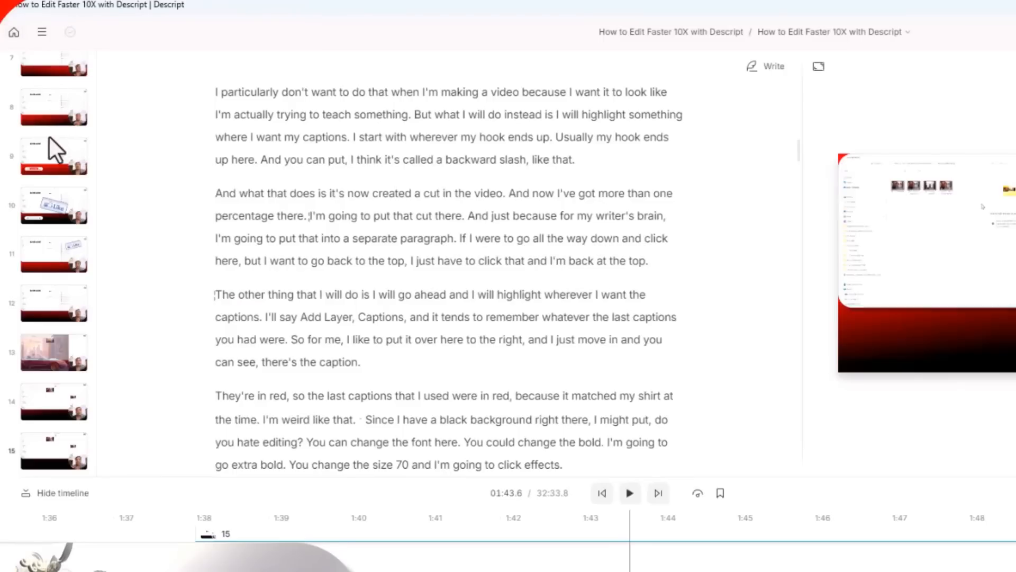
click(48, 165)
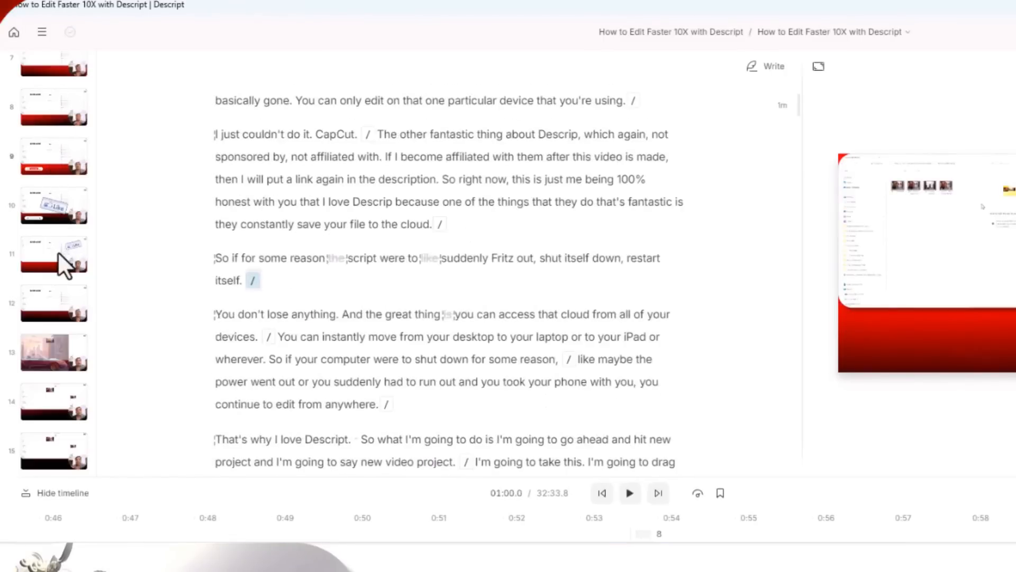
click(58, 252)
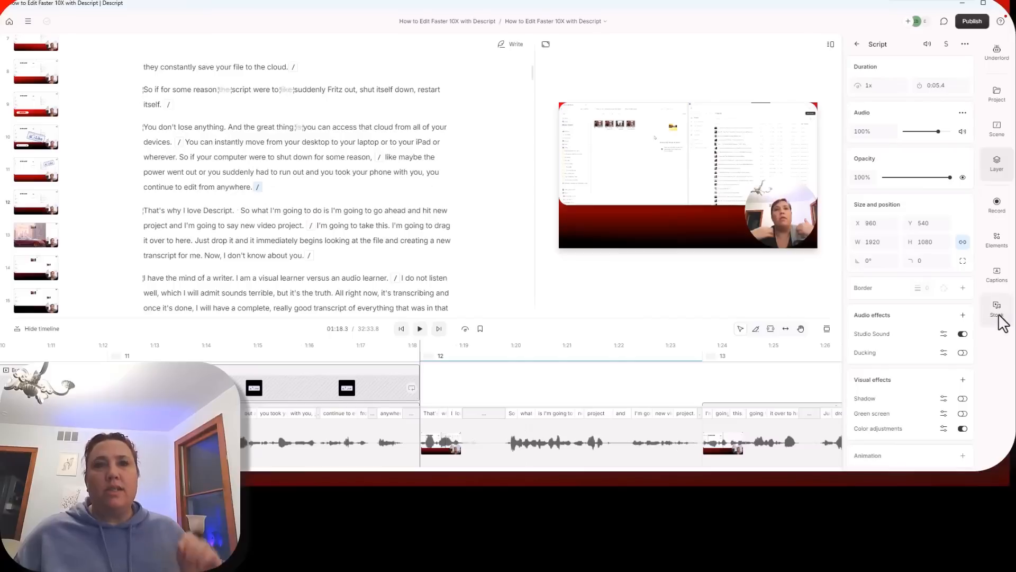
- Search the stock audio for "pop" and preview the Message Pop-up Social Network 2 sound effect
click(997, 311)
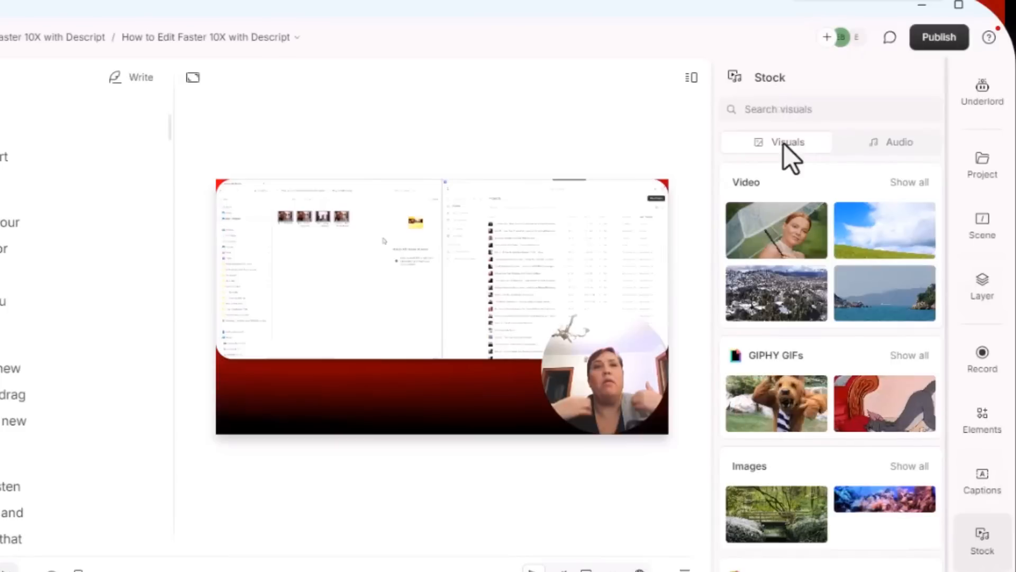
click(888, 148)
click(790, 109)
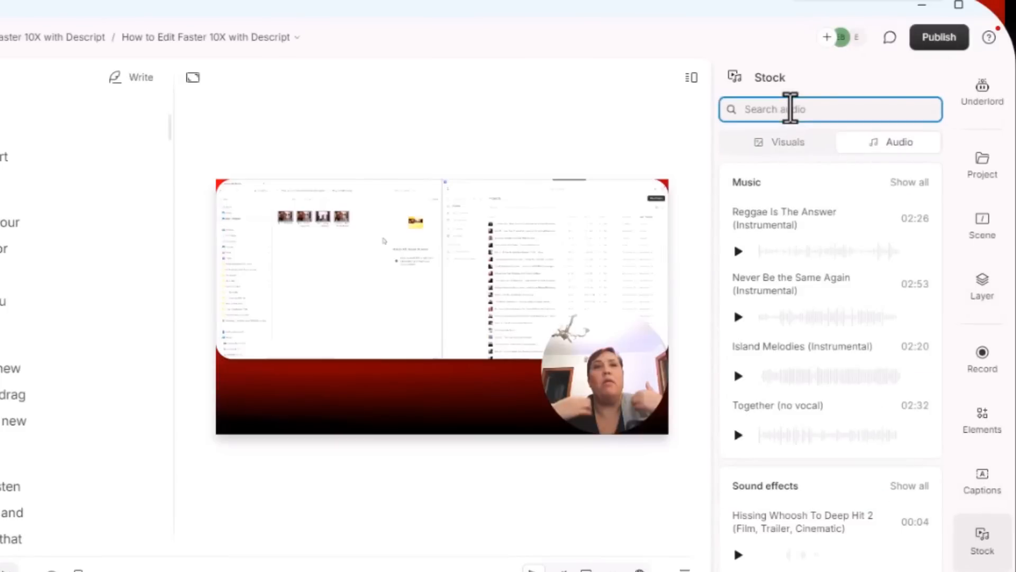
text(pop)
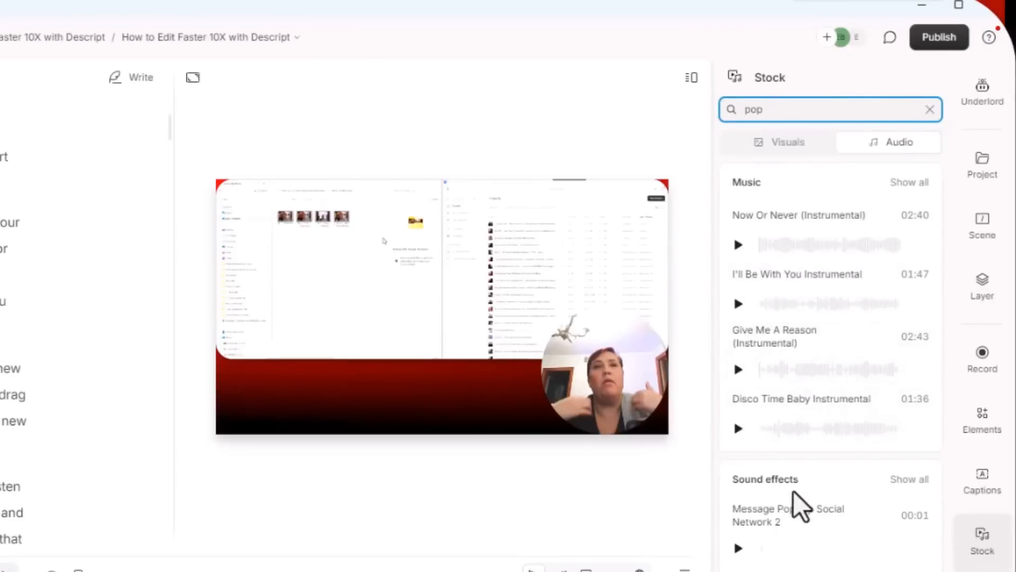
click(734, 550)
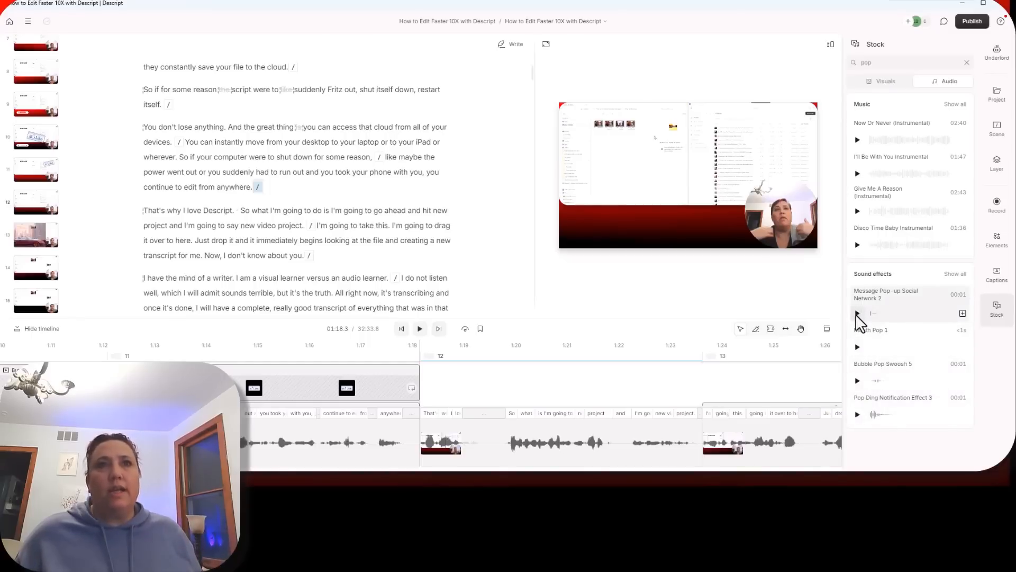
- Add the Message Pop-up Social Network 2 sound effect to the starts of scenes 2 and 3
scroll(36, 78, up, 3)
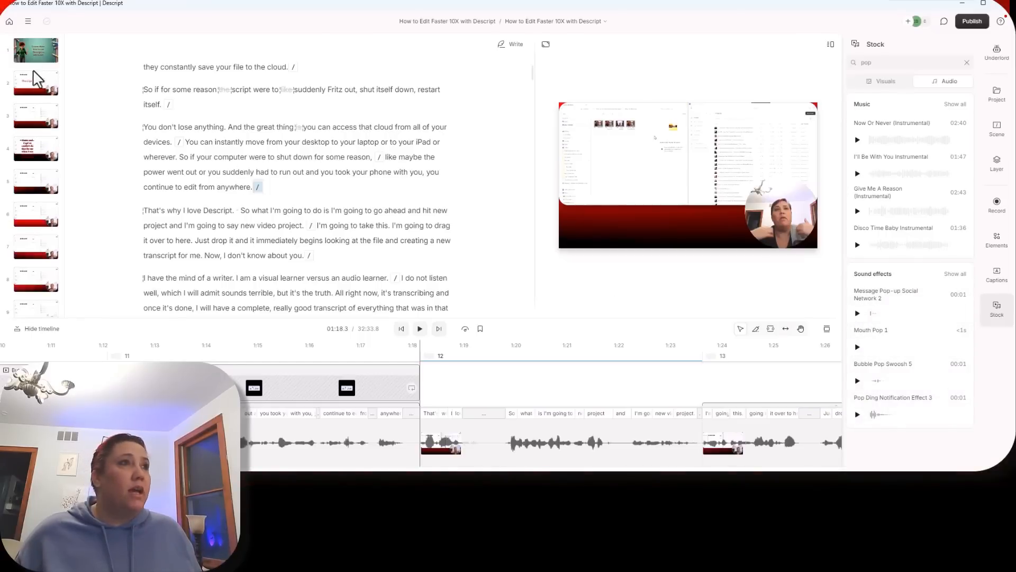
click(40, 91)
click(961, 313)
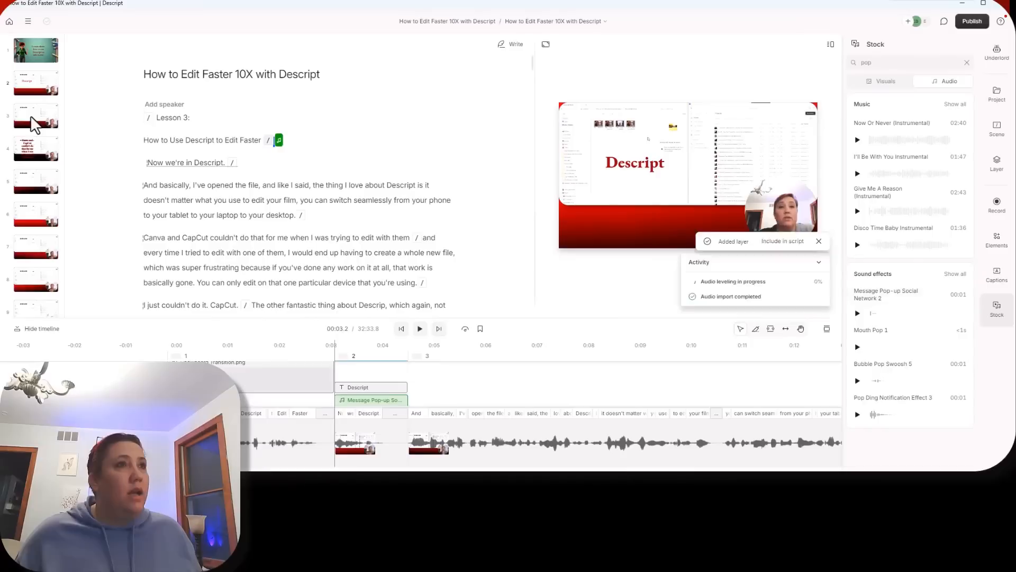
click(35, 124)
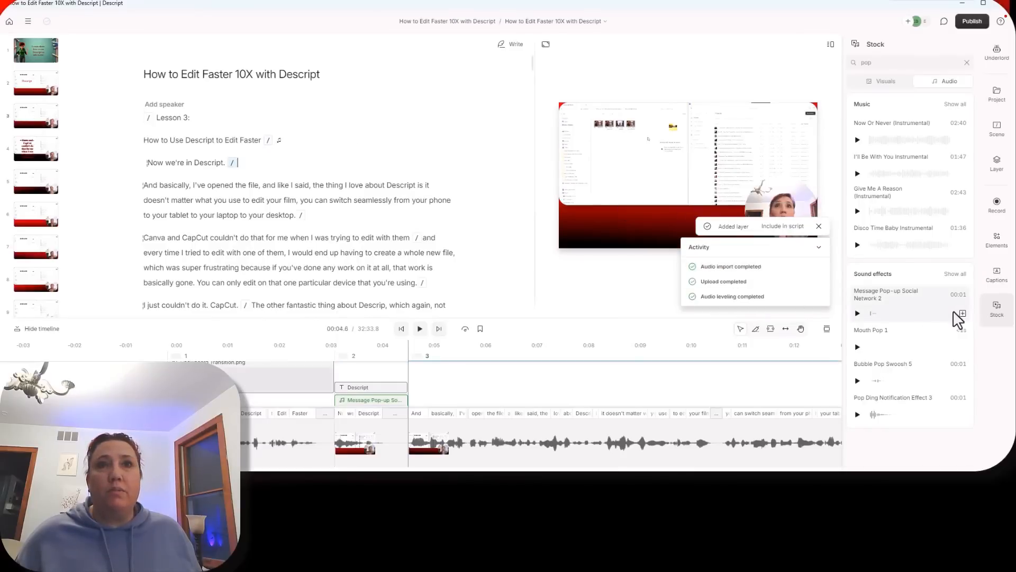
click(962, 313)
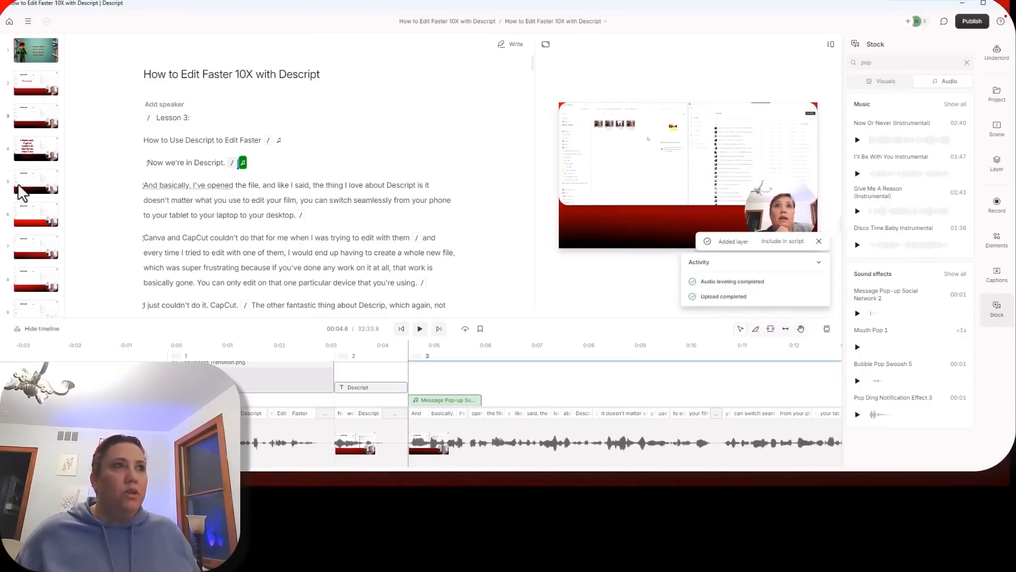
- Add the Message Pop-up Social Network 2 sound effect to scene 9, before "You don't lose anything."
click(33, 217)
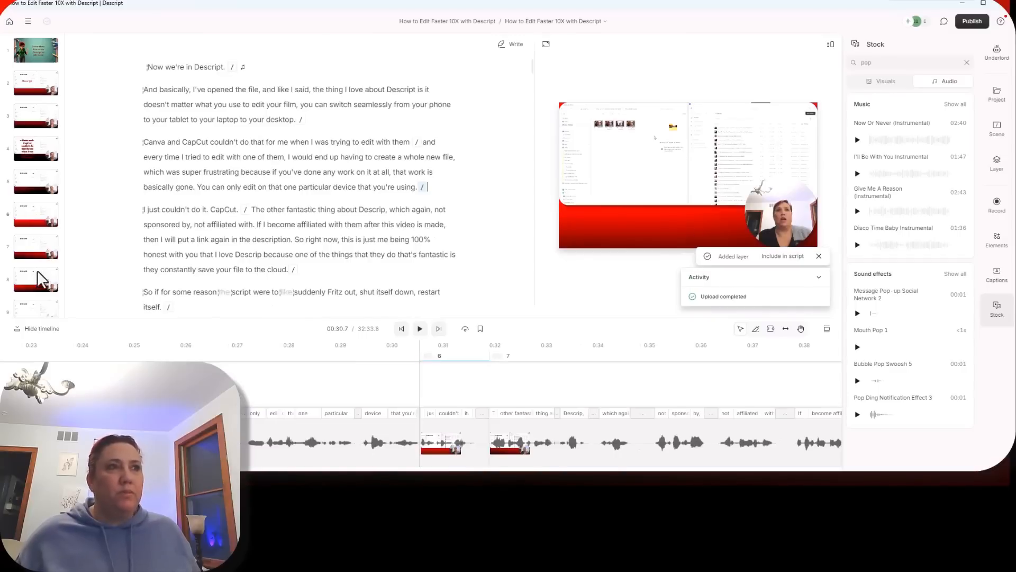
click(34, 310)
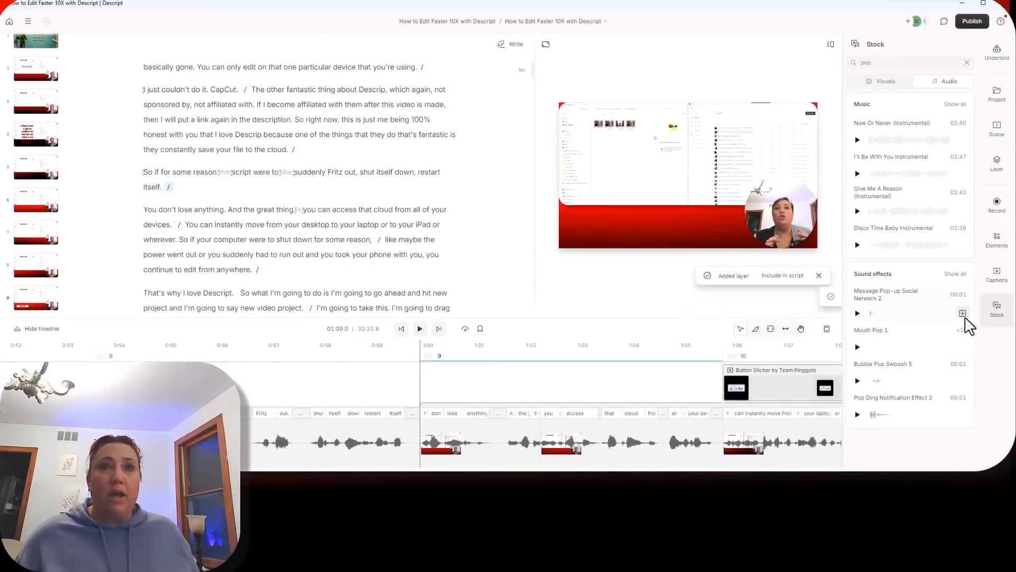
drag(877, 316, 201, 187)
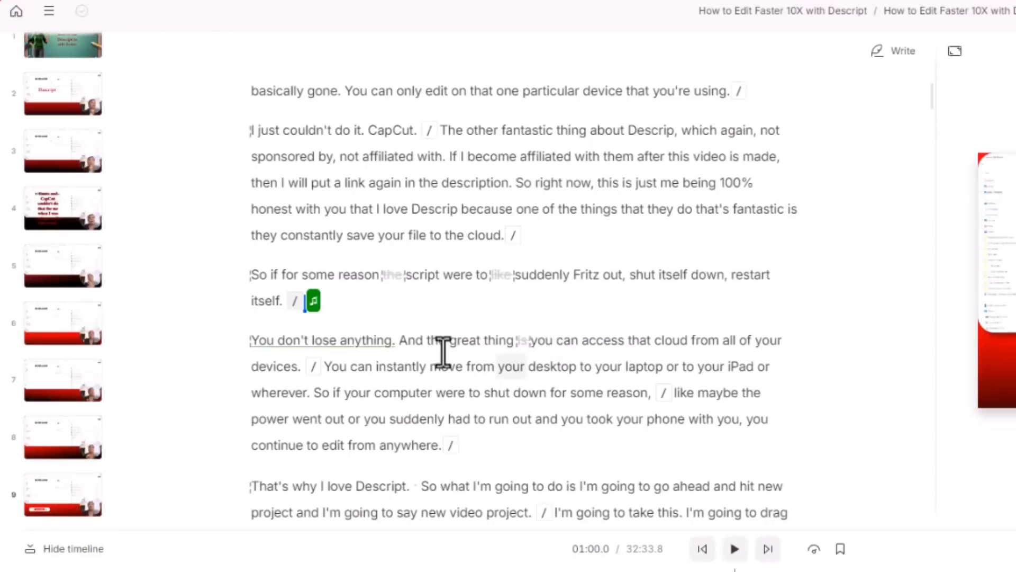
- Split the script before and after the word "great" in "And the great thing" so it has its own scene
click(446, 340)
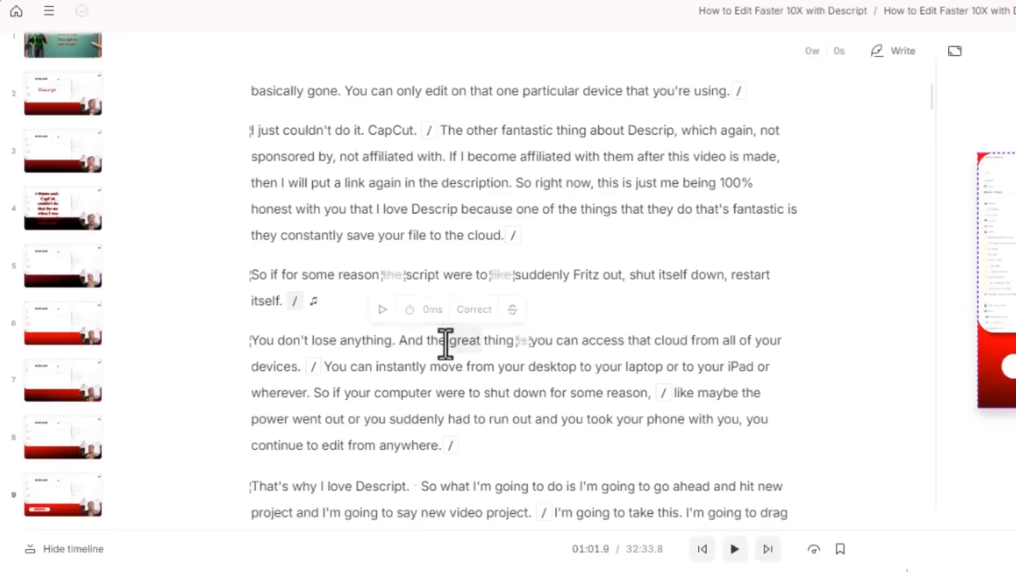
text(/)
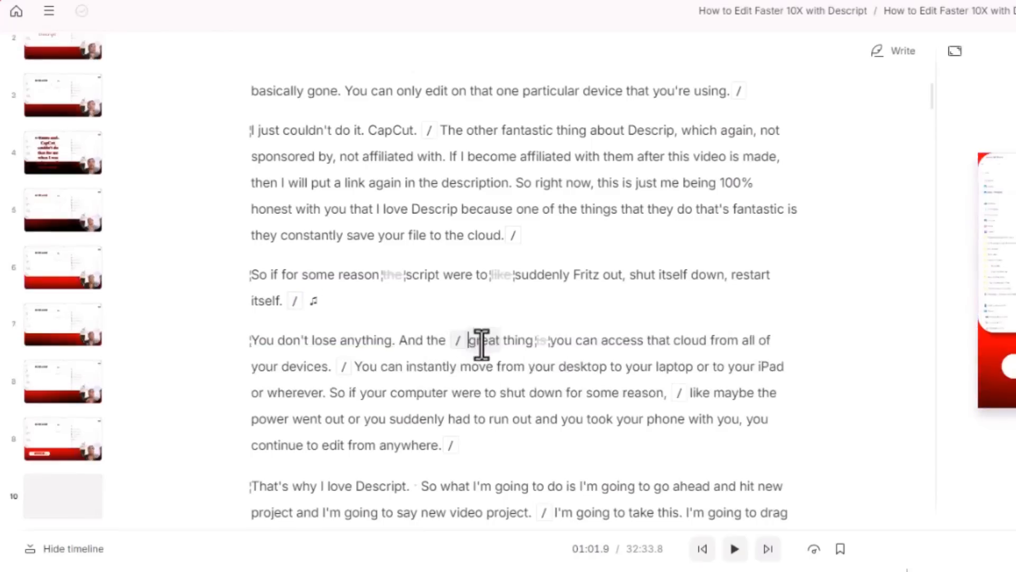
text(/)
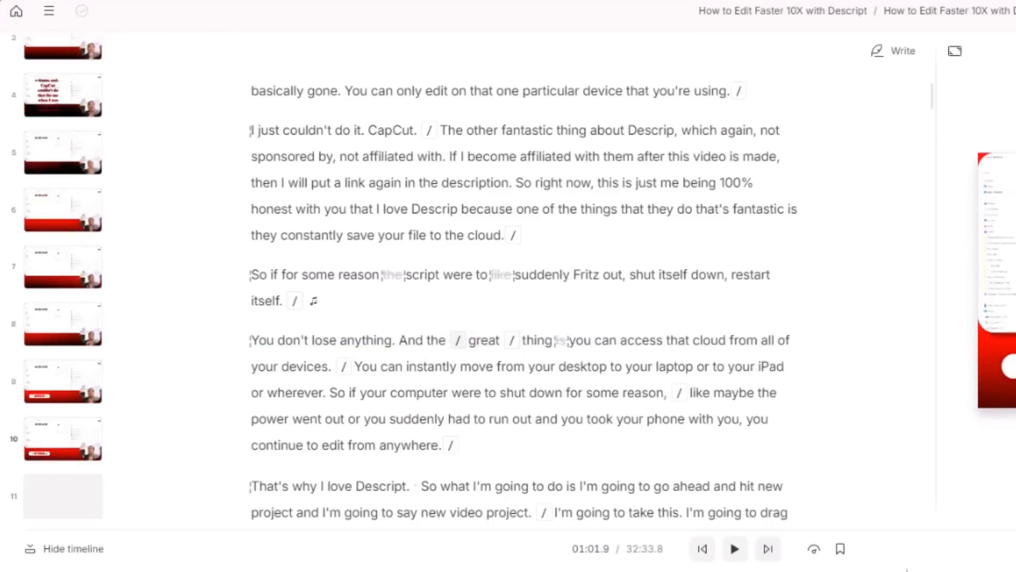
- Search the stock audio for "dog bark", preview a short Dog Bark effect, and add it at the word "great"
text( bark)
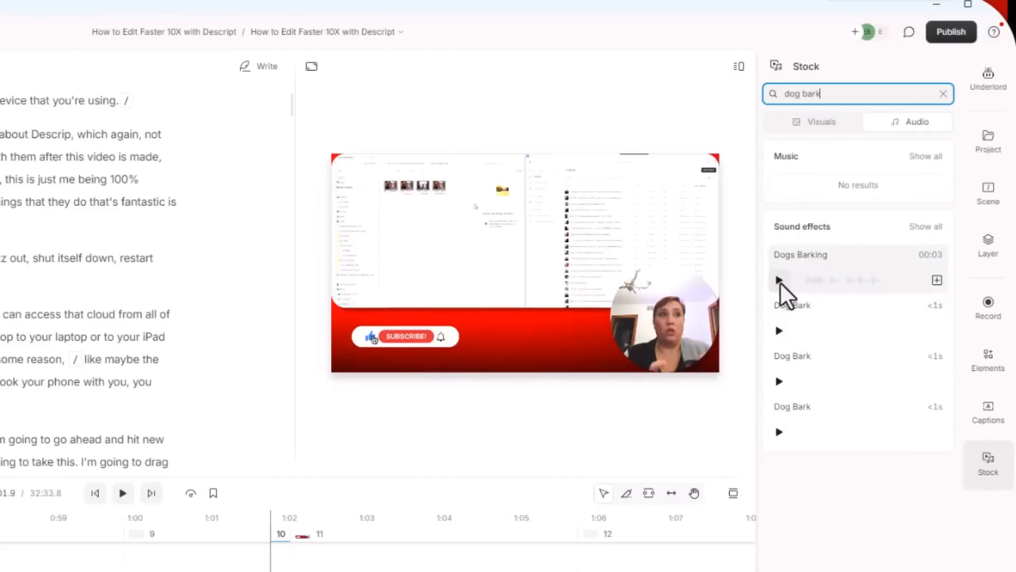
click(777, 330)
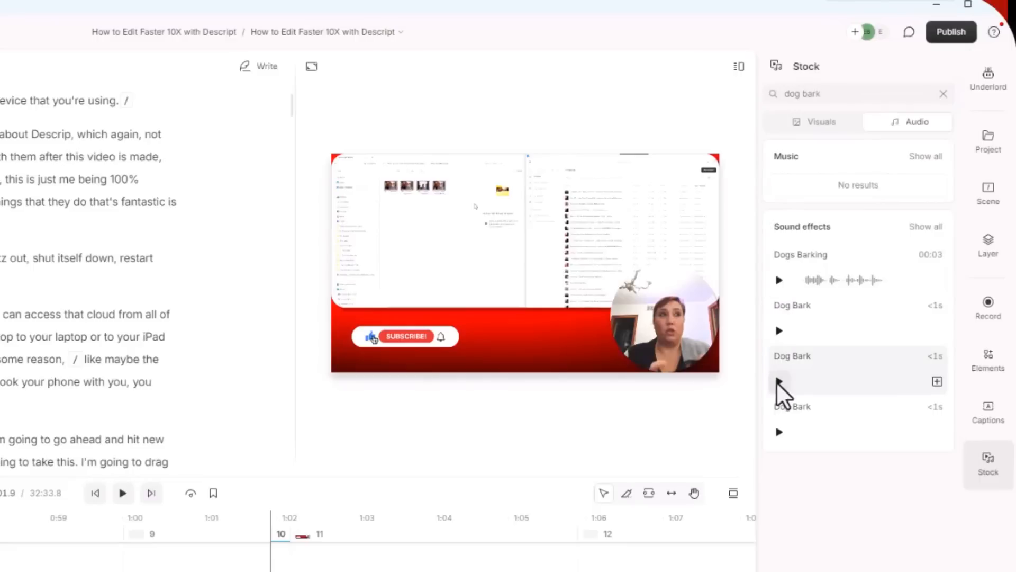
click(936, 330)
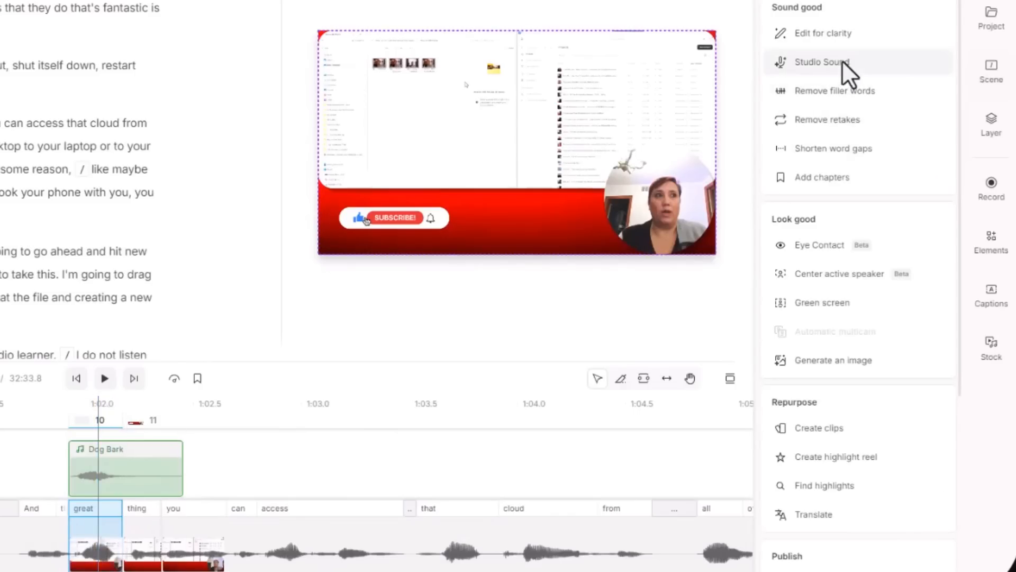
- Open the Studio Sound effect for the script audio of the word "great"
click(842, 60)
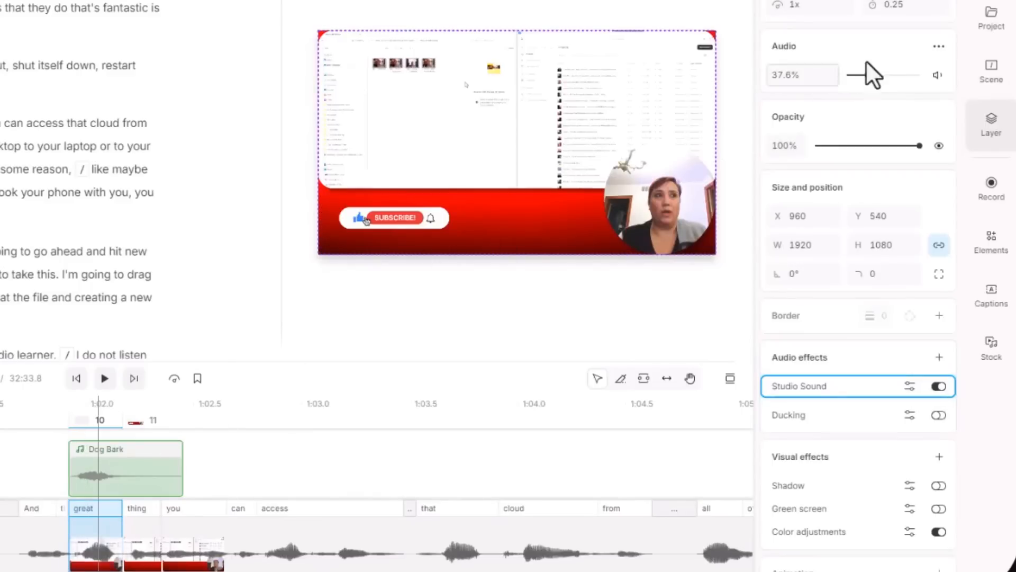
- Mute the script audio of the word "great" and play back the section with the Dog Bark effect
mouse_move(867, 74)
mouse_down()
mouse_move(836, 77)
mouse_move(876, 76)
mouse_up()
click(938, 73)
click(22, 414)
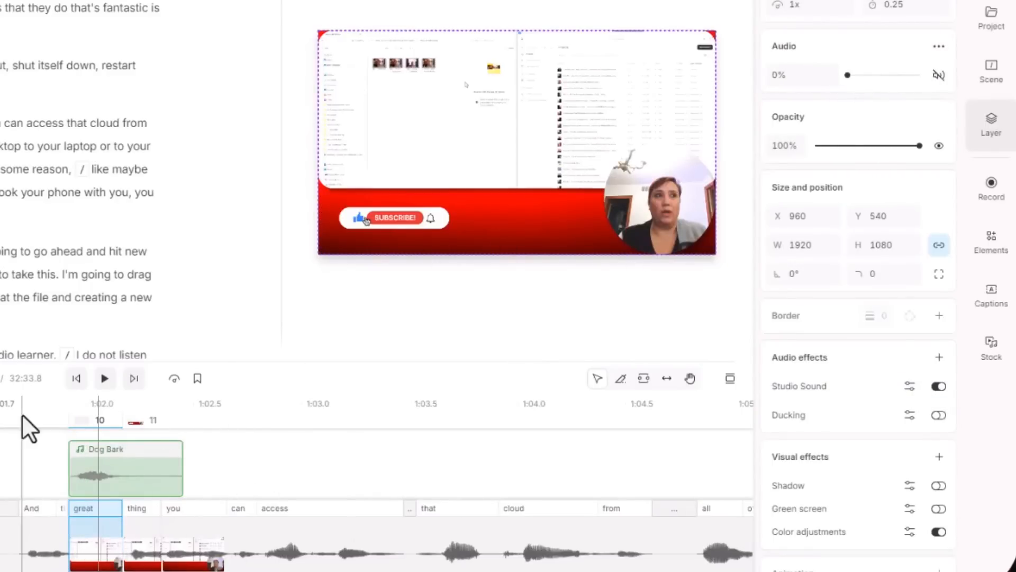
click(103, 378)
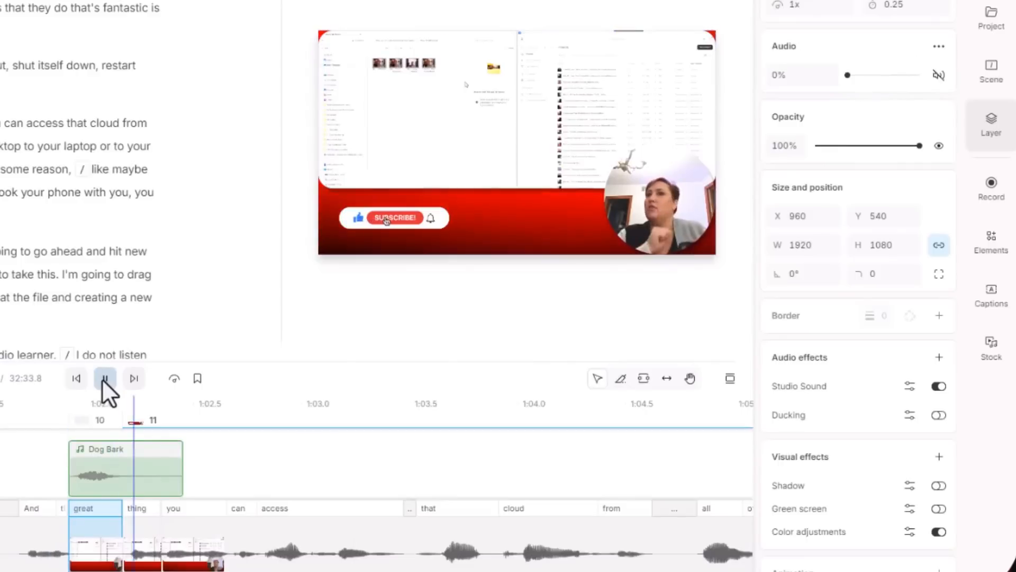
click(103, 378)
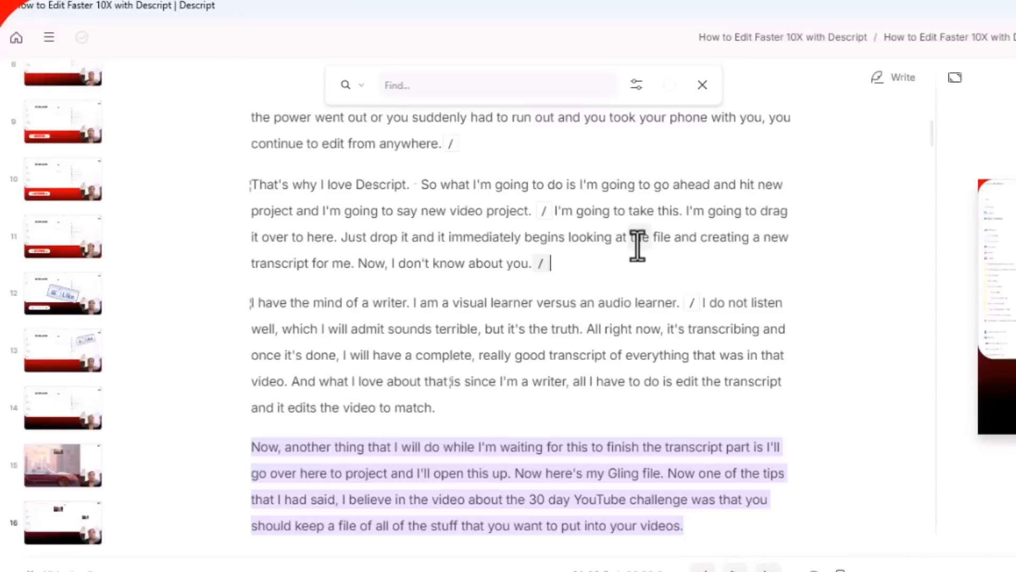
- Insert a blank line after "Now, I don't know about you." and set up a Screen recording into the script there
key(Return)
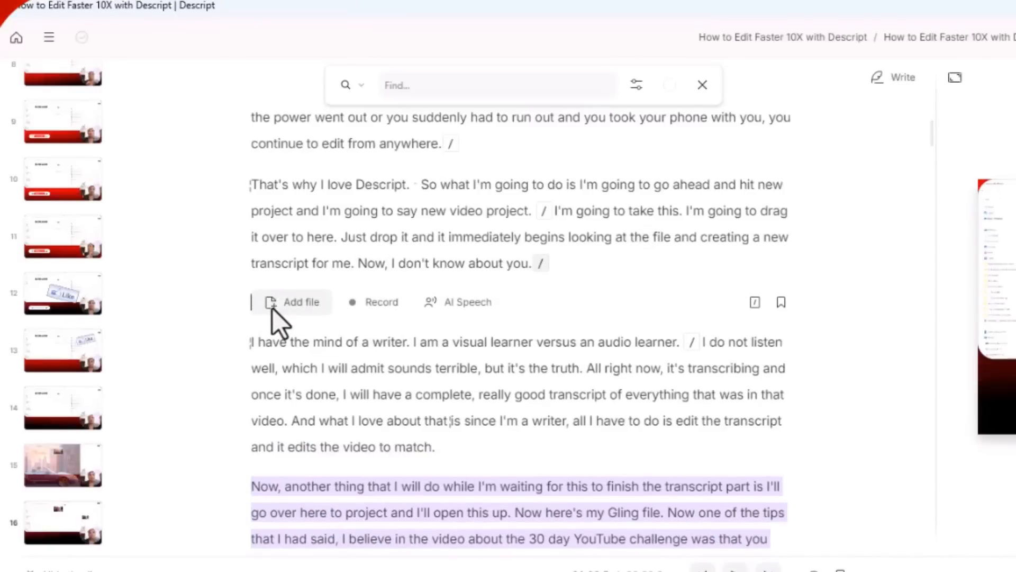
click(366, 306)
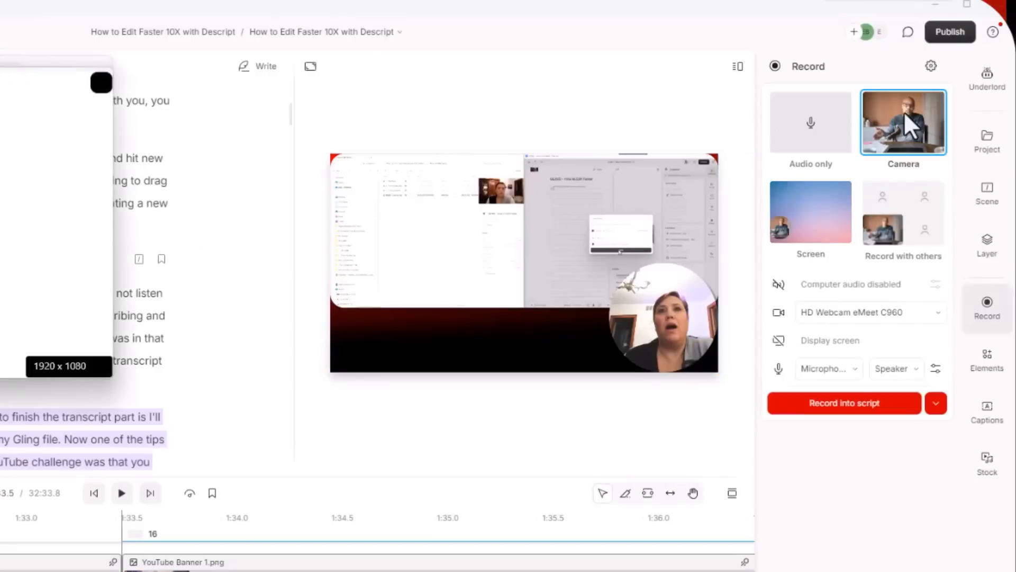
click(808, 212)
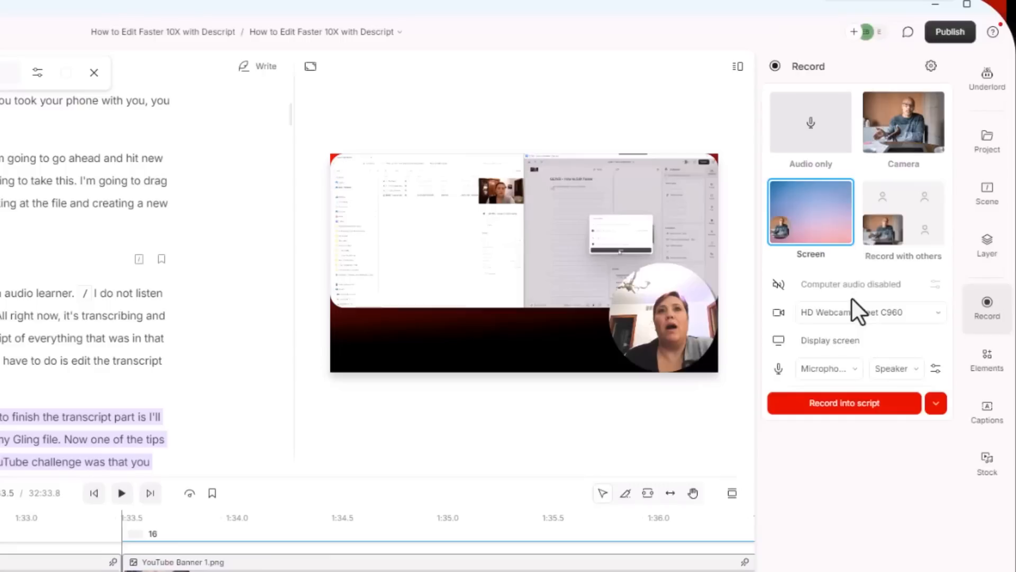
- Choose HD Webcam eMeet C960 as the recording camera and review the available microphones
click(934, 313)
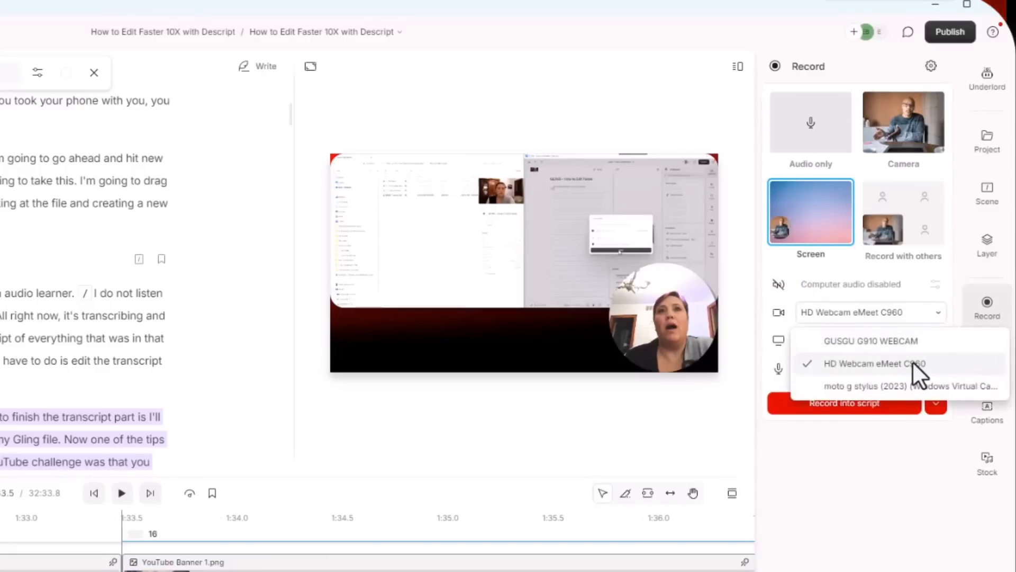
click(914, 363)
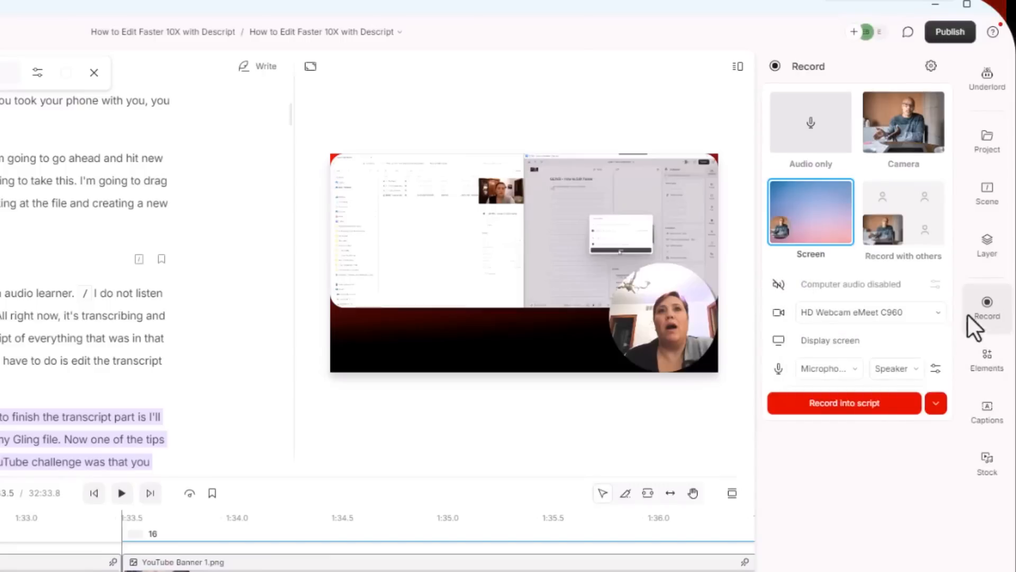
click(856, 370)
mouse_move(796, 460)
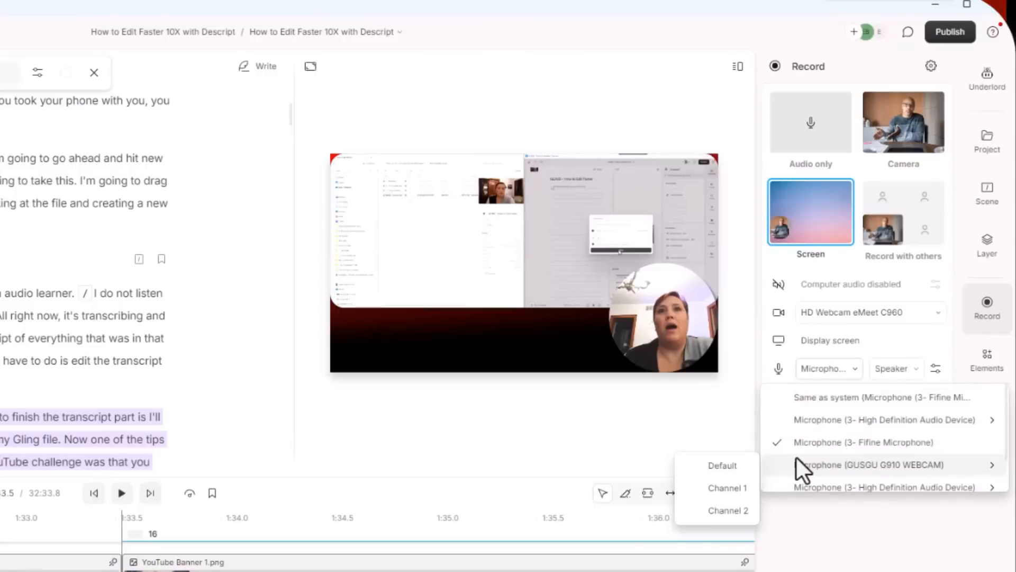
click(898, 545)
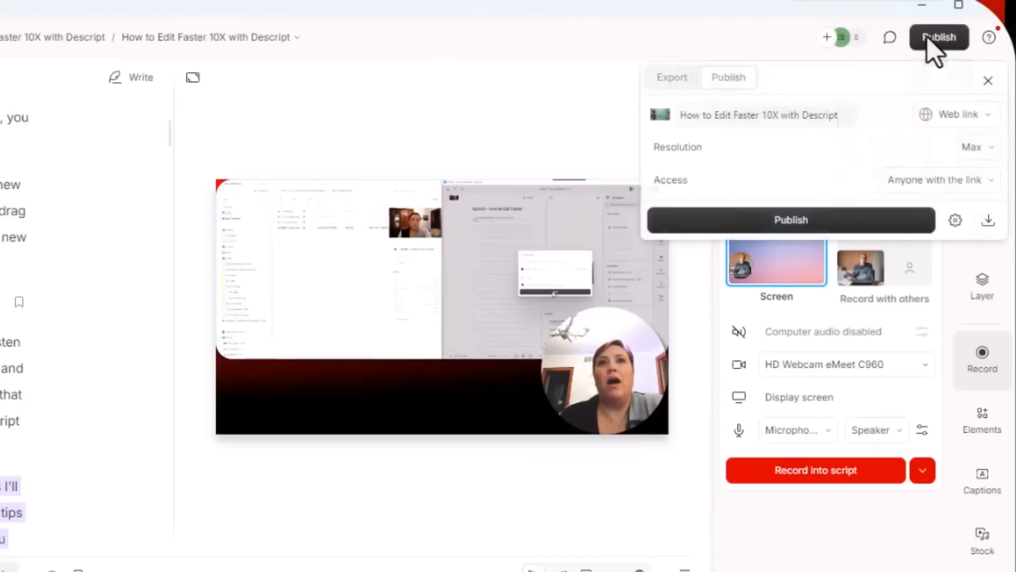
- Review the video export settings and the publishing destinations, and choose YouTube as the destination
click(672, 77)
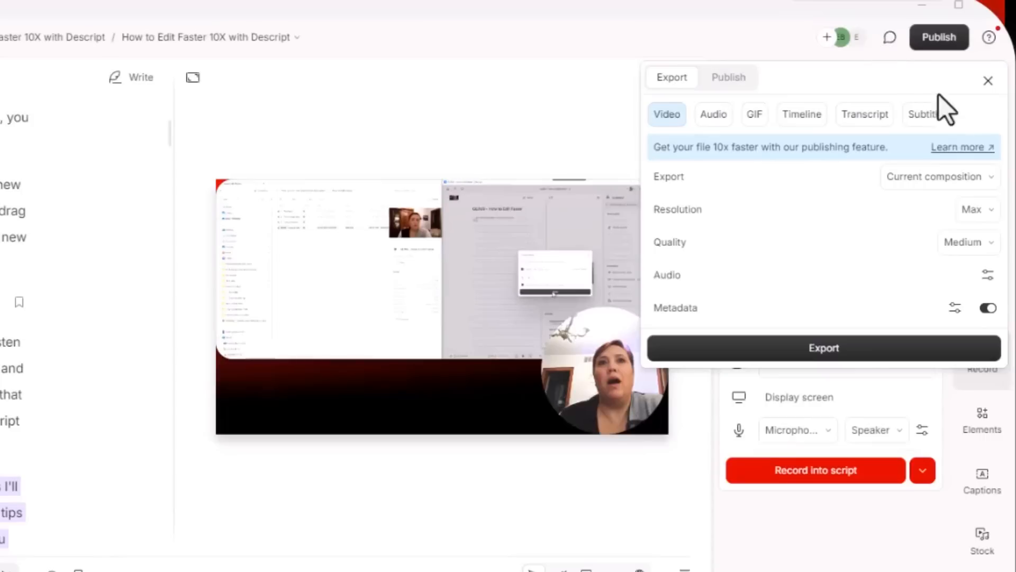
click(729, 78)
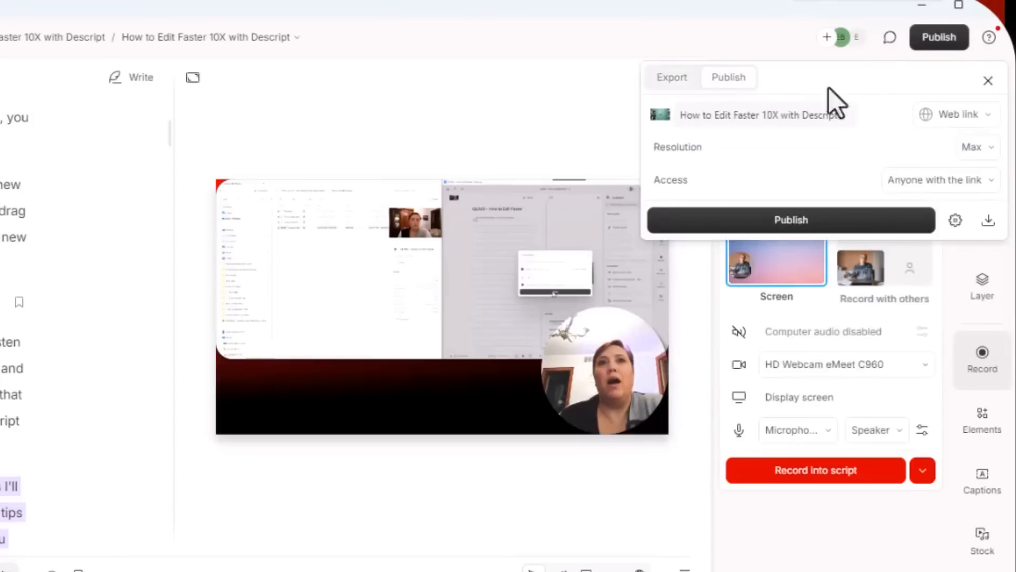
click(978, 116)
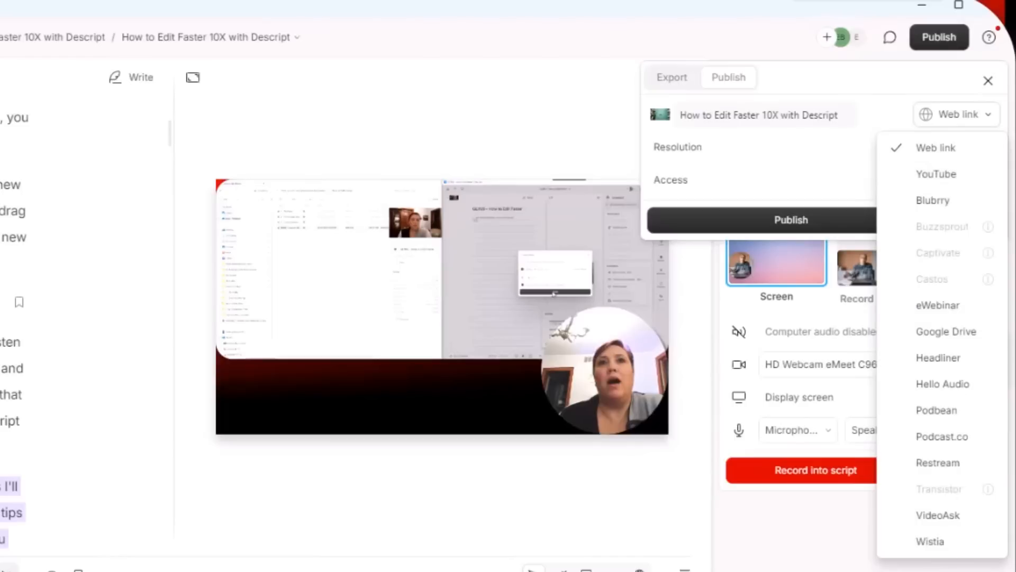
click(986, 113)
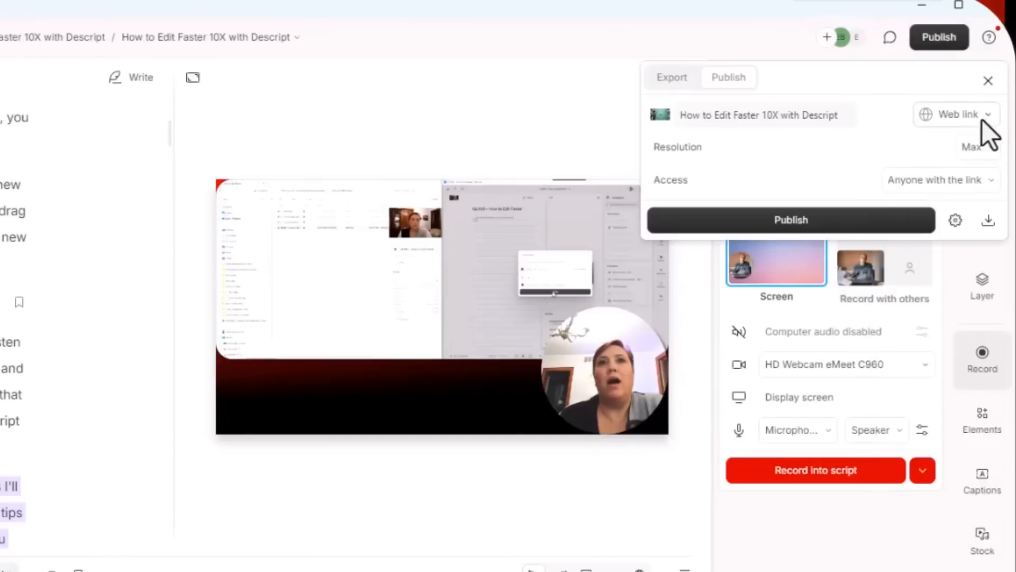
click(978, 118)
click(937, 175)
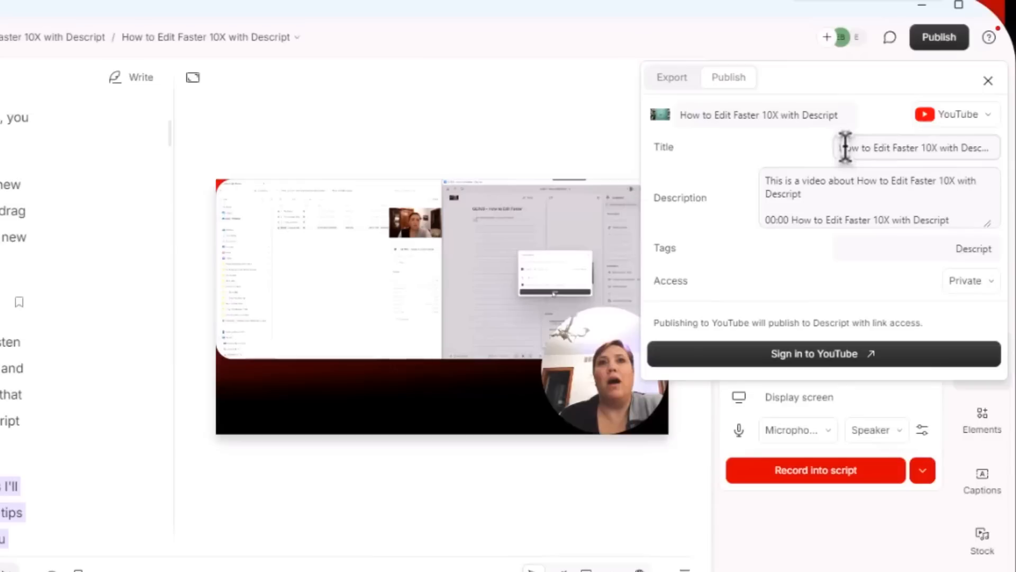
- Review the YouTube title and description, set the tags to "Descript, Gling, YouTube Editing", and open the access options
triple_click(843, 148)
click(838, 181)
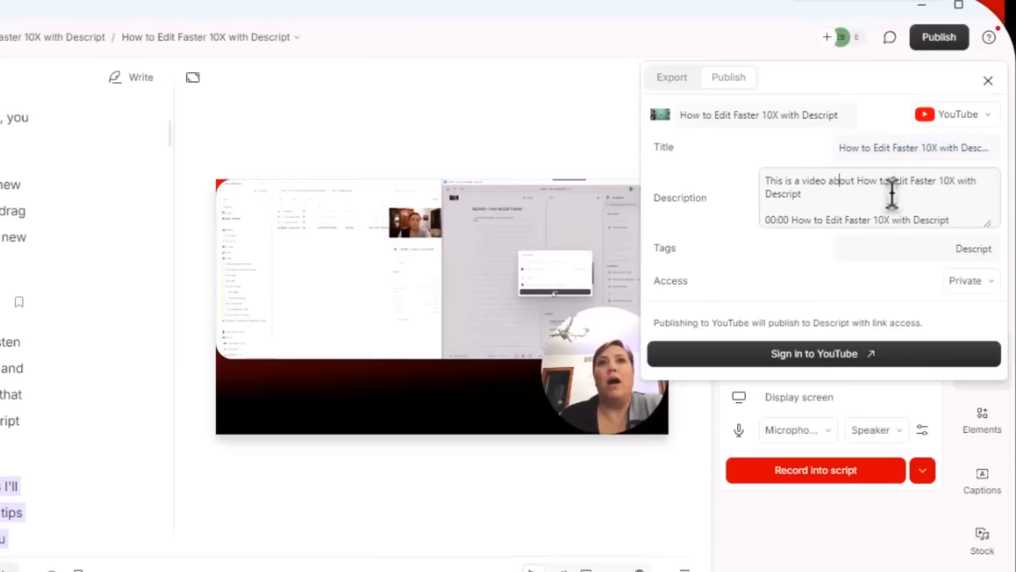
click(954, 248)
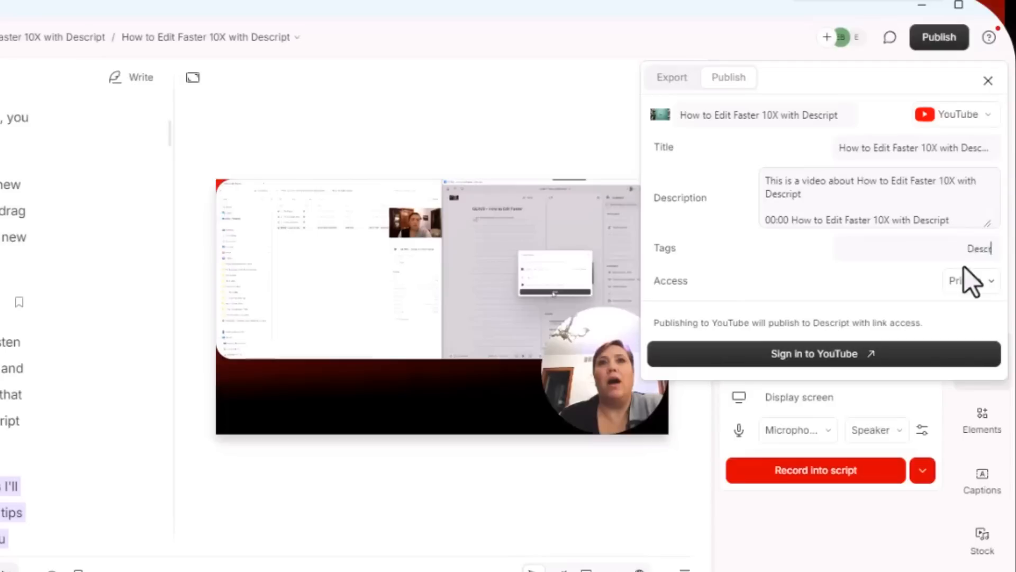
text(Gling, YouTube Editing)
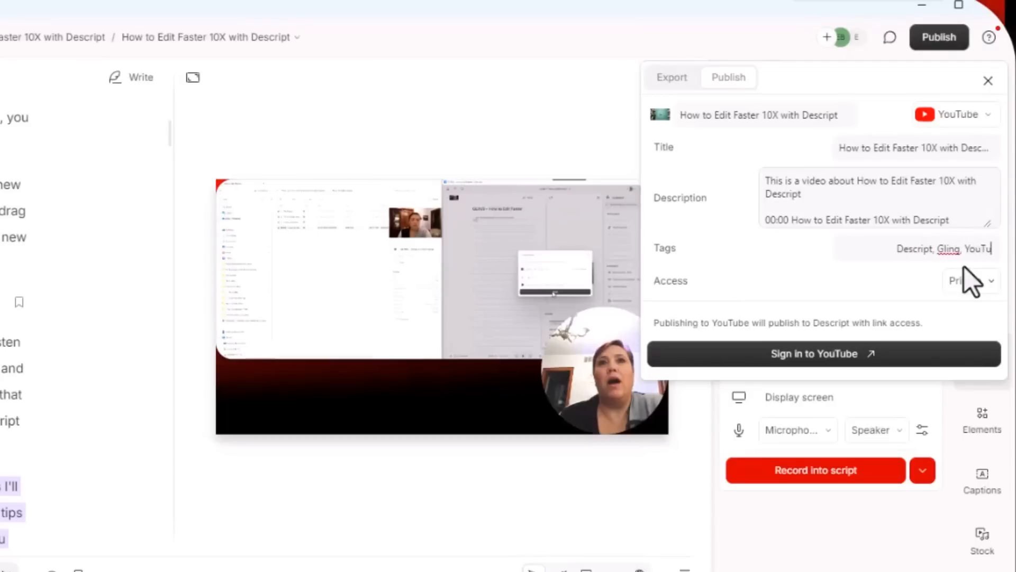
click(983, 282)
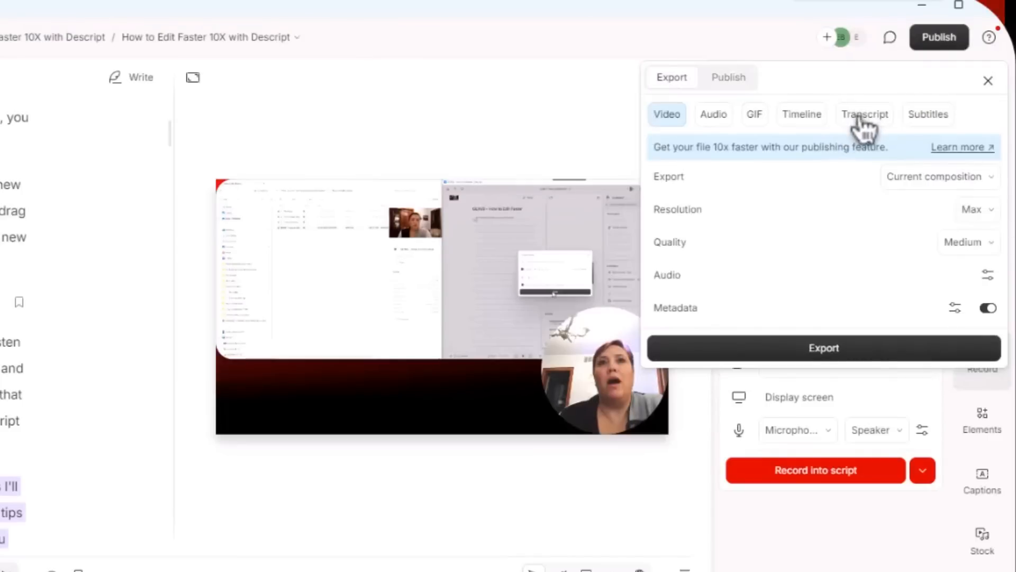
- Review the transcript and subtitle export options, and close the export settings
click(862, 121)
click(938, 122)
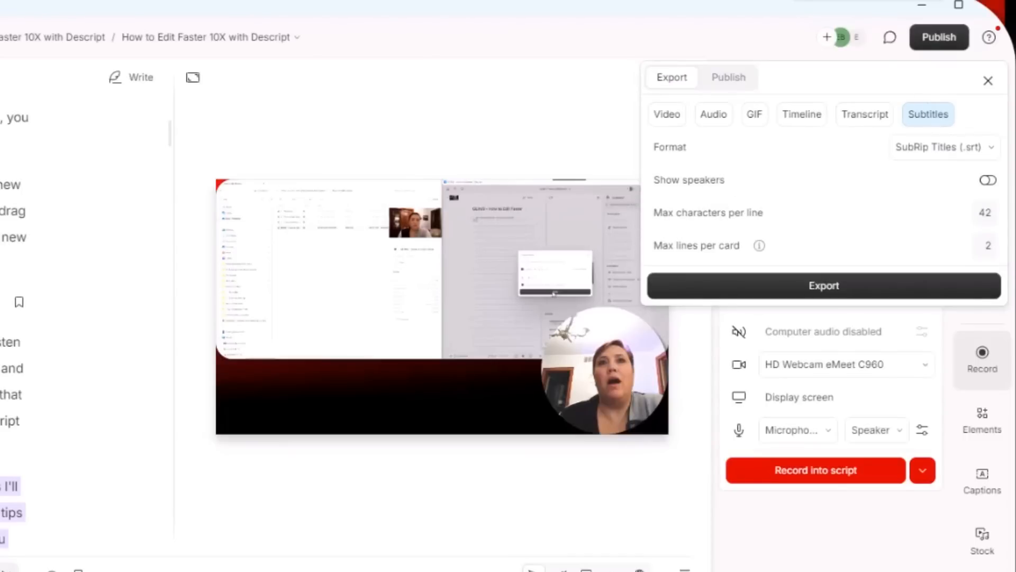
click(987, 81)
- Generate 20 chapters for the video with Underlord and add timestamps to the chapter list
click(984, 95)
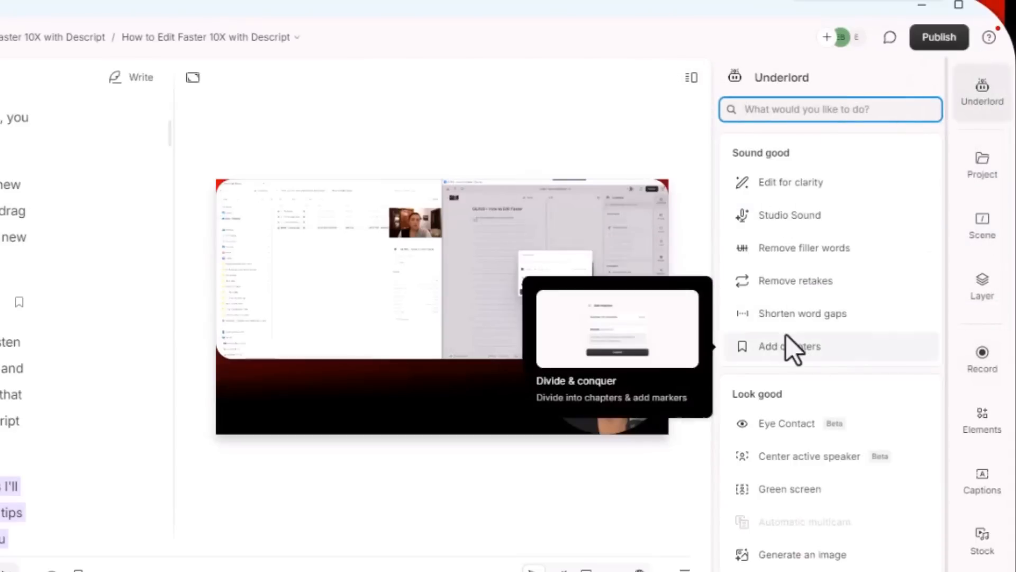
click(783, 347)
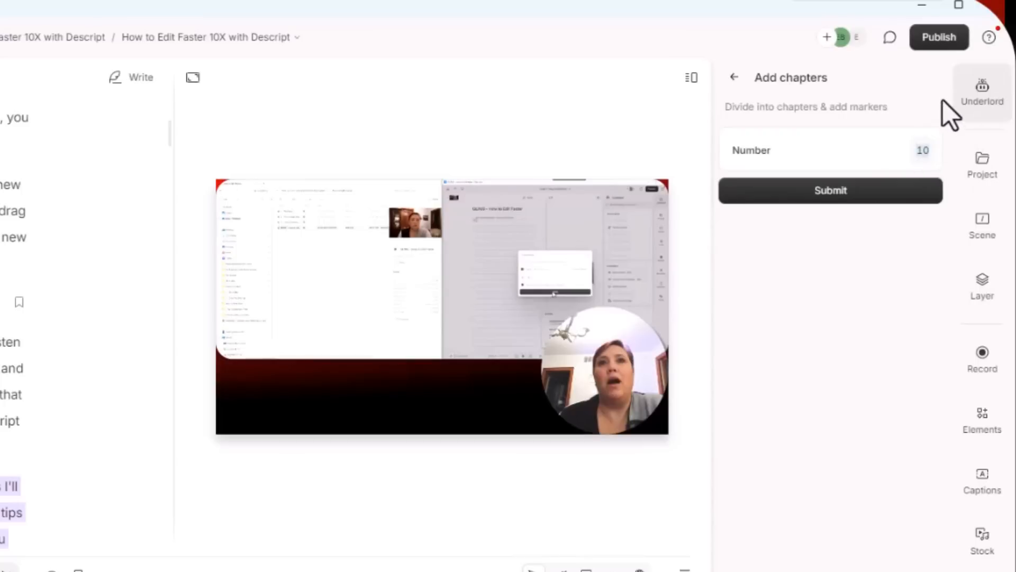
click(823, 188)
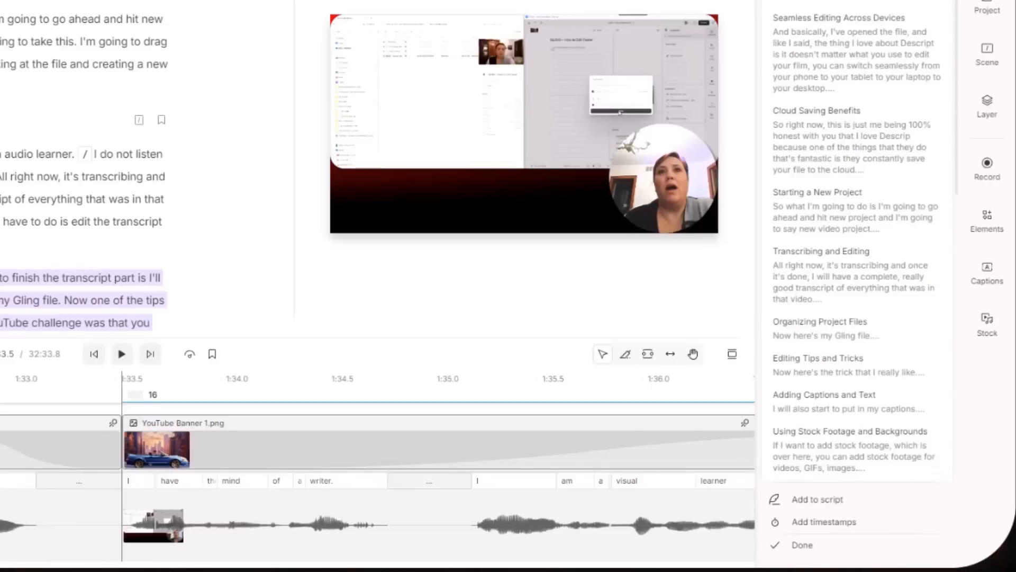
click(814, 524)
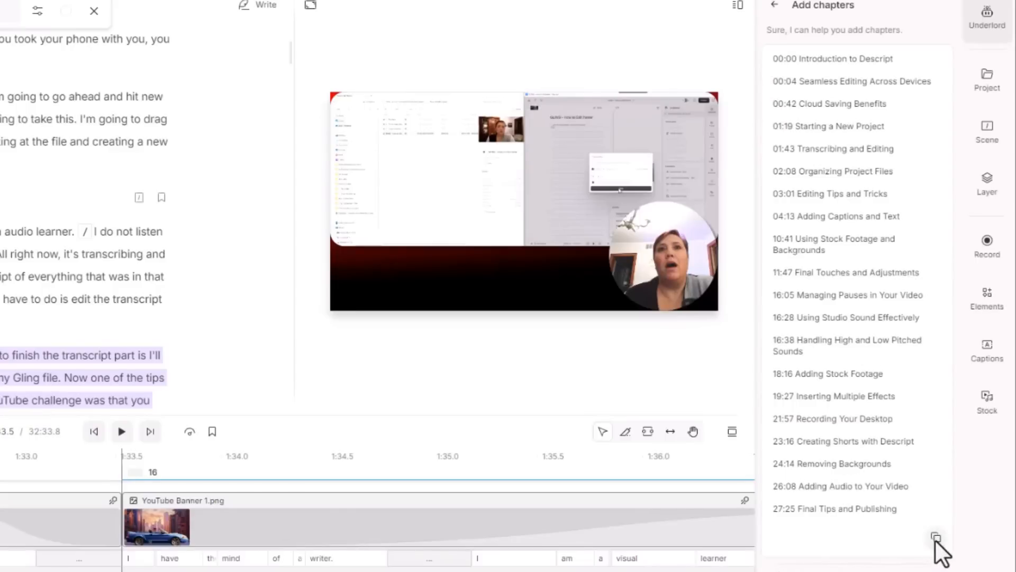
- Examine the timestamped chapter list, highlighting the whole list and the "Cloud Saving Benefits" entry, and return to the chapter settings
drag(773, 55, 902, 505)
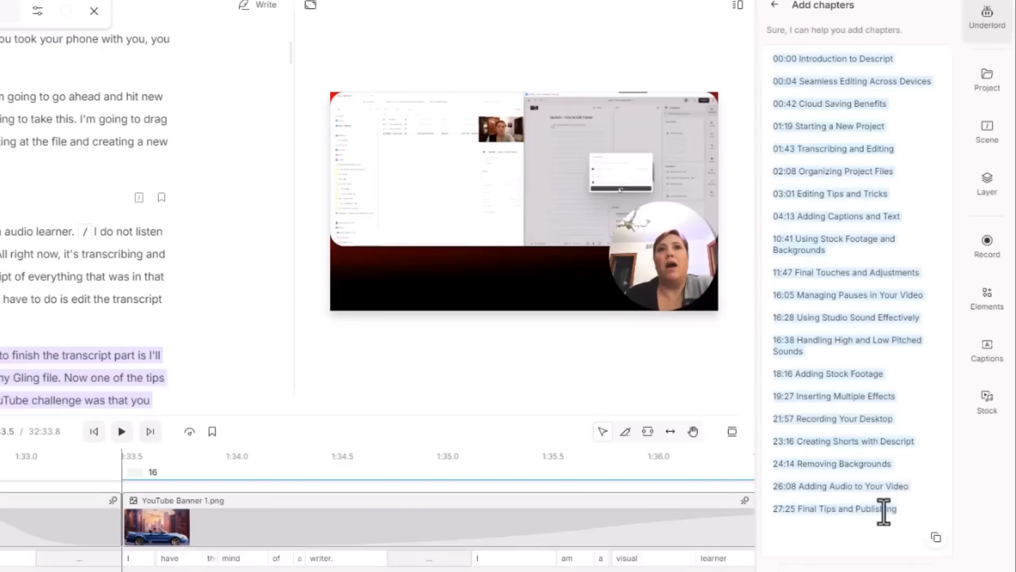
click(798, 61)
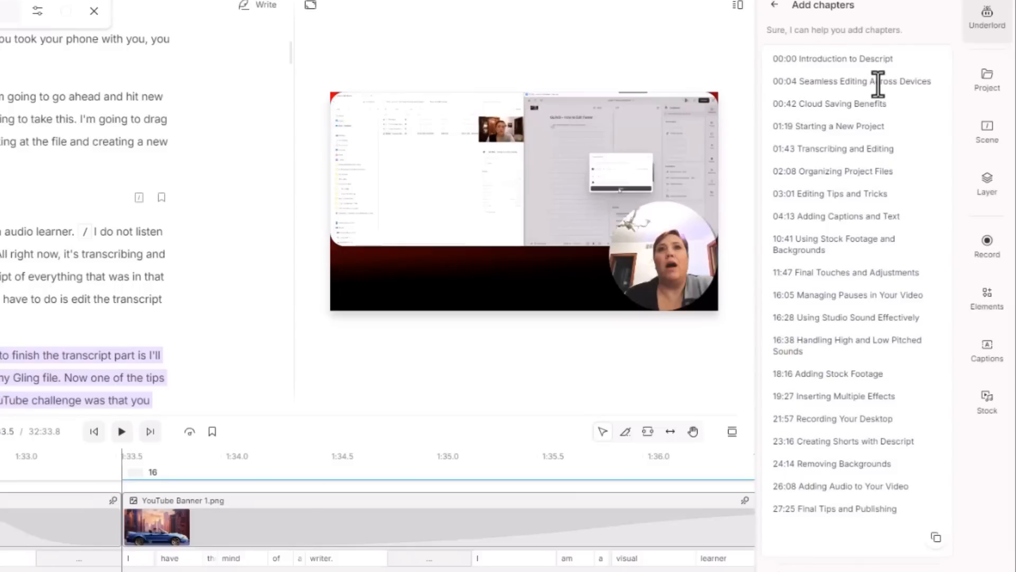
drag(892, 106, 746, 102)
click(847, 117)
click(774, 6)
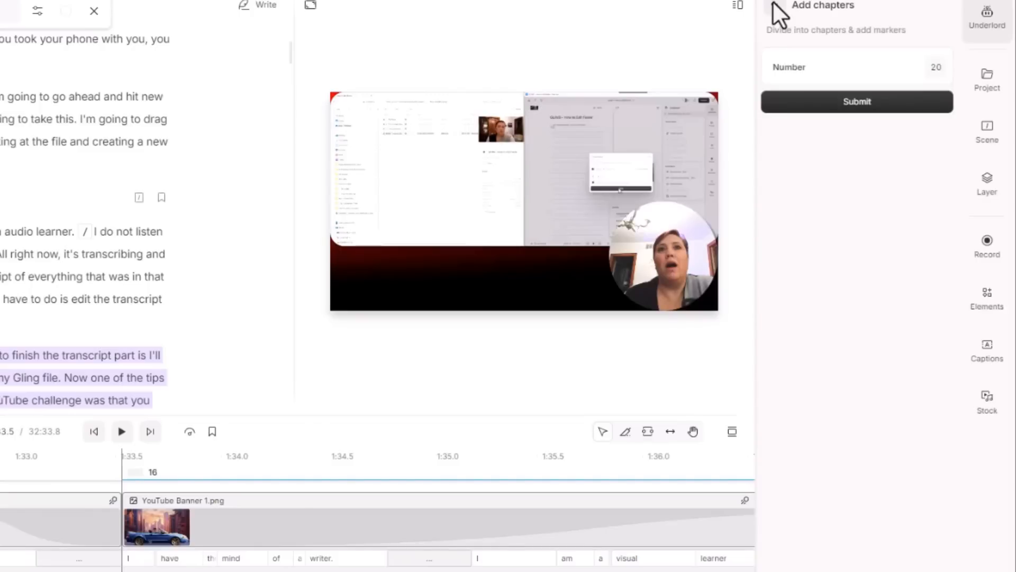